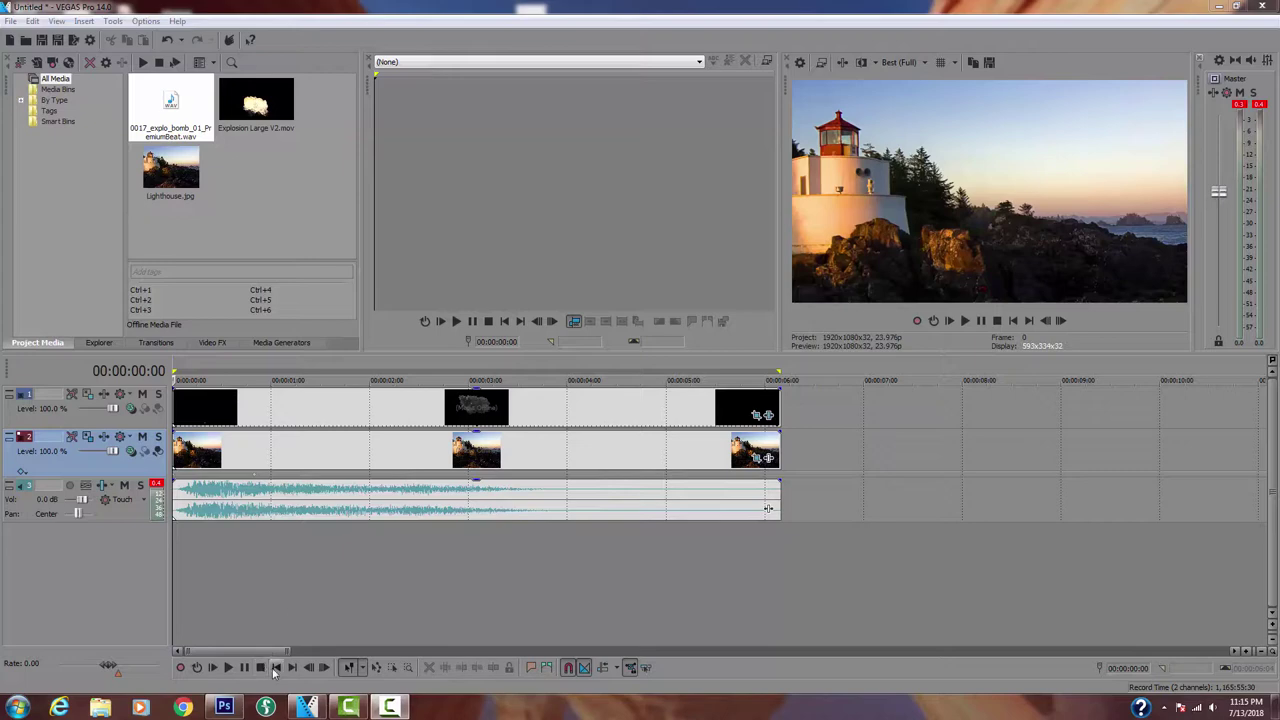
- Preview the explosion over the lighthouse, then duplicate the lighthouse track
click(228, 667)
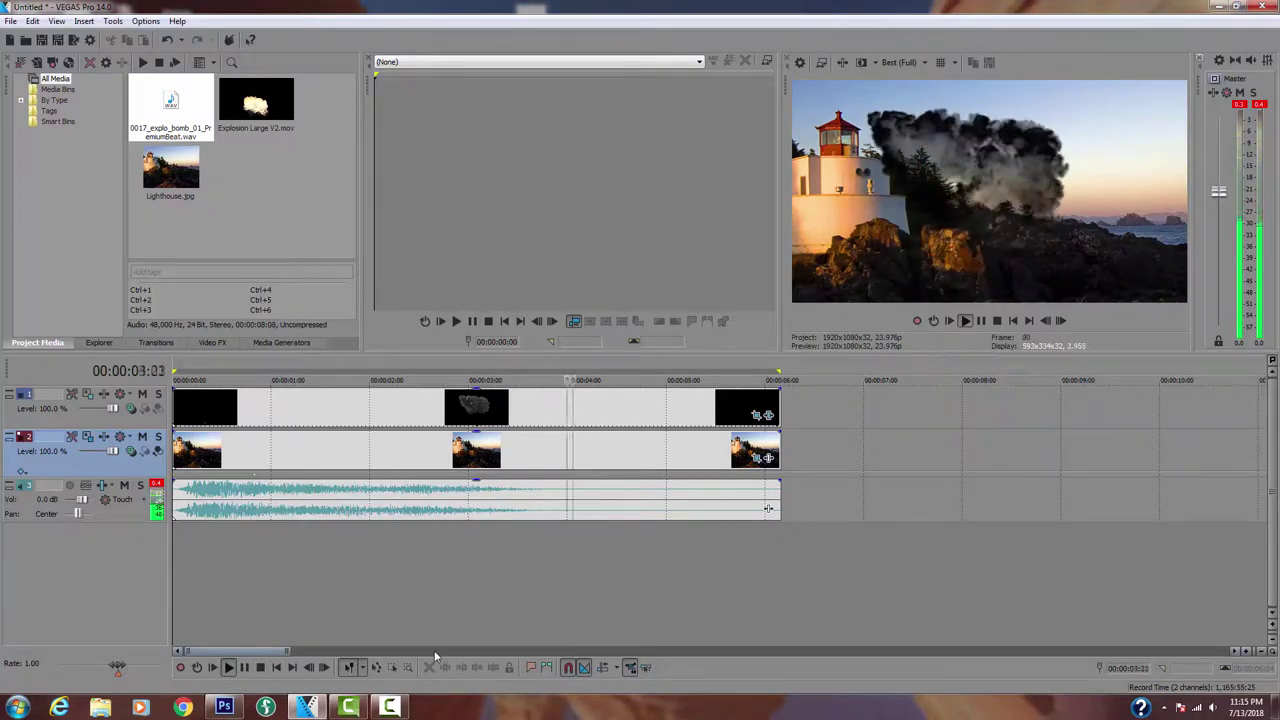
key(space)
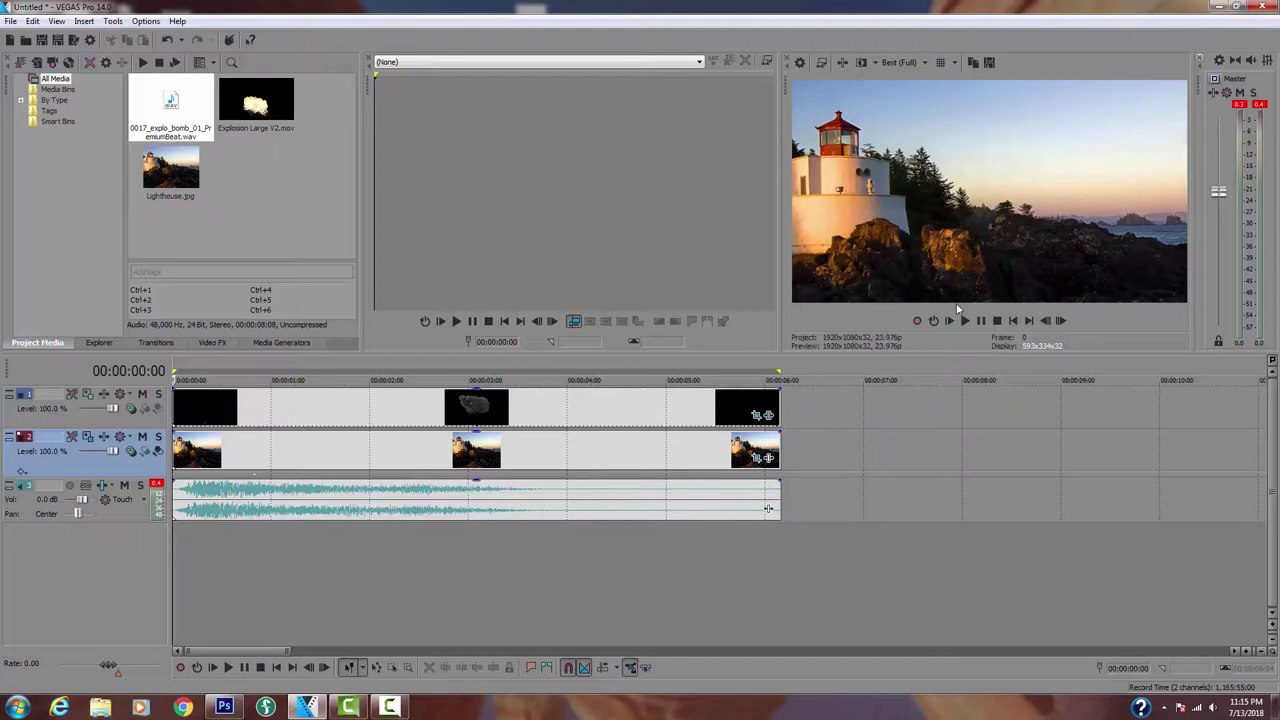
right_click(130, 466)
click(189, 511)
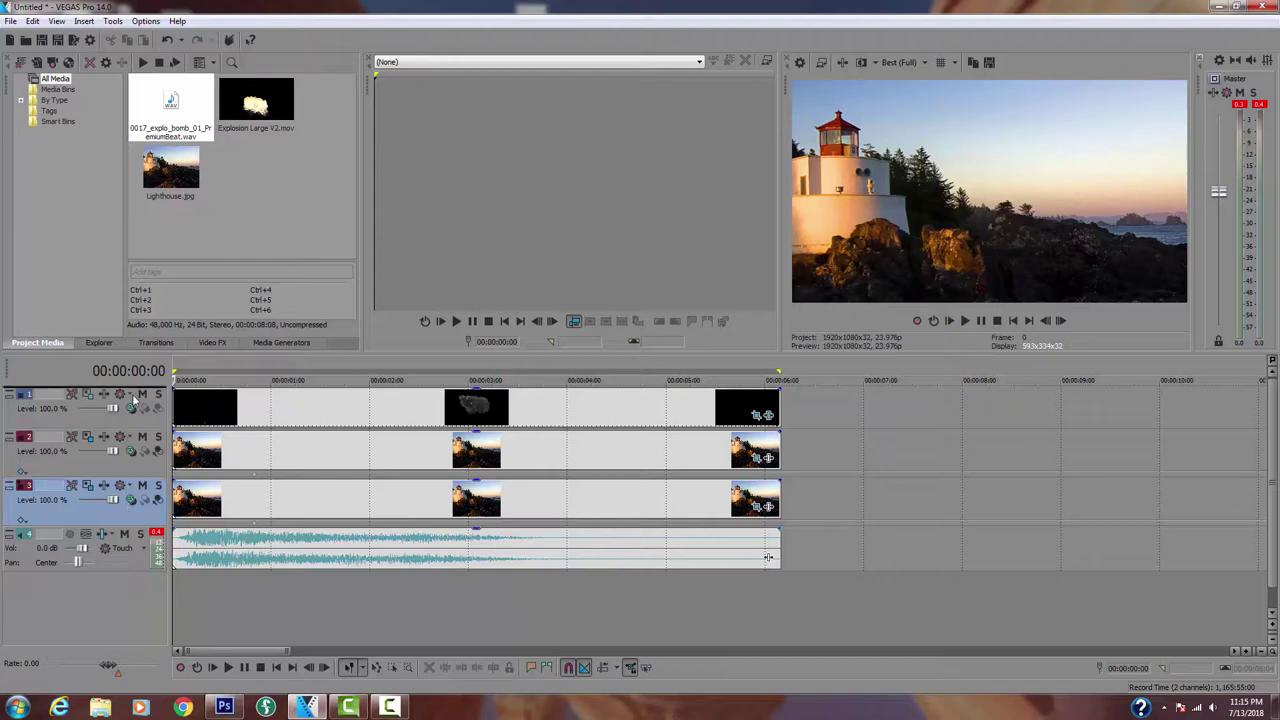
- Move the explosion track between the two lighthouse copies and lower the top copy's opacity to about half
drag(135, 400, 135, 450)
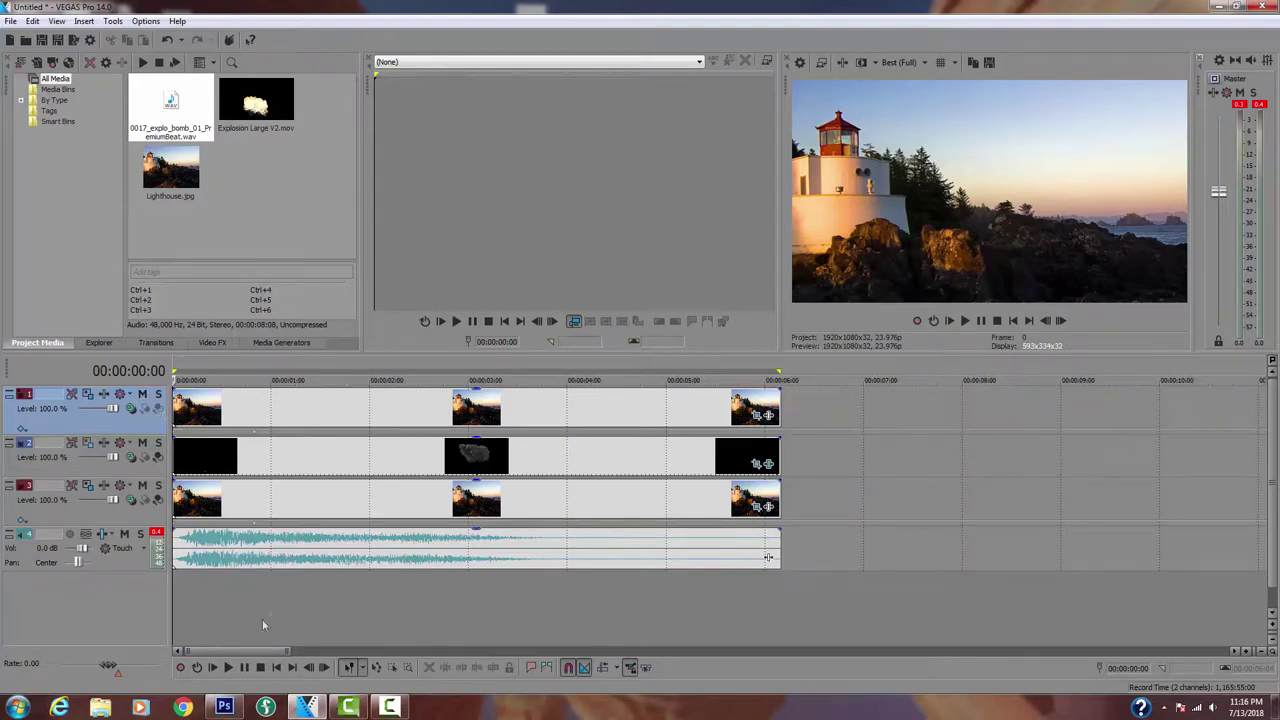
click(231, 668)
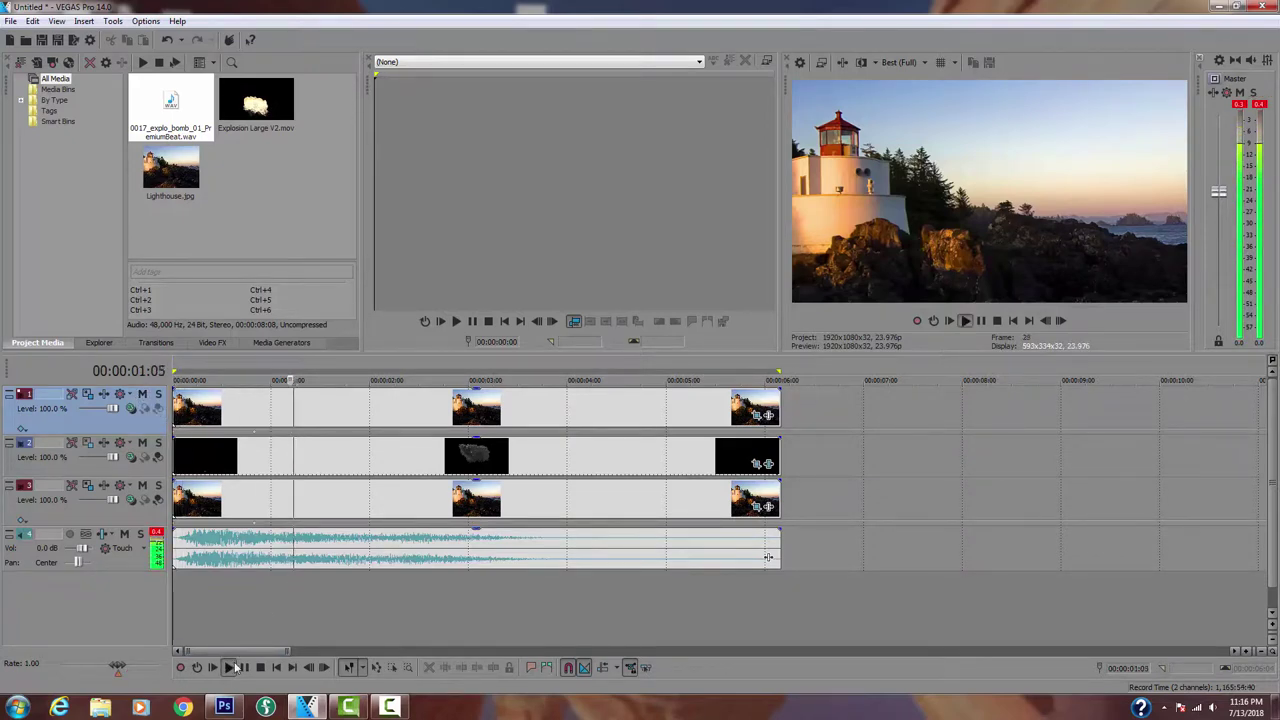
key(space)
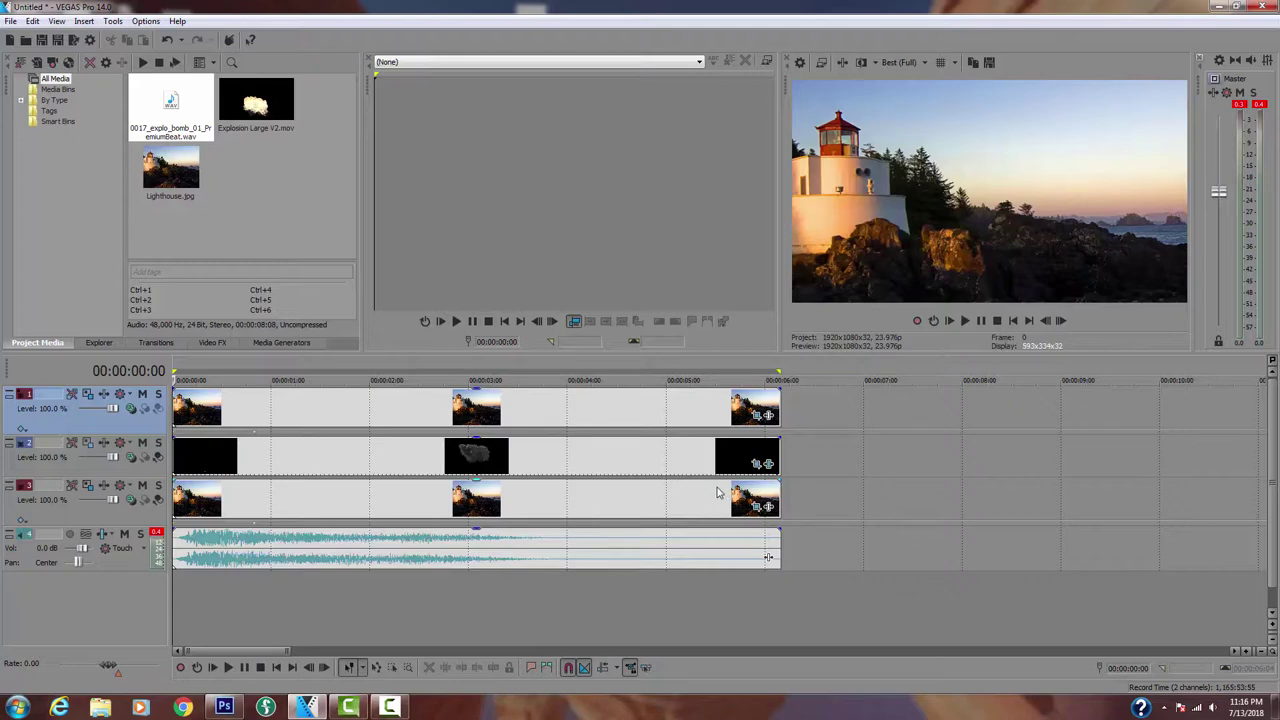
drag(478, 397, 476, 415)
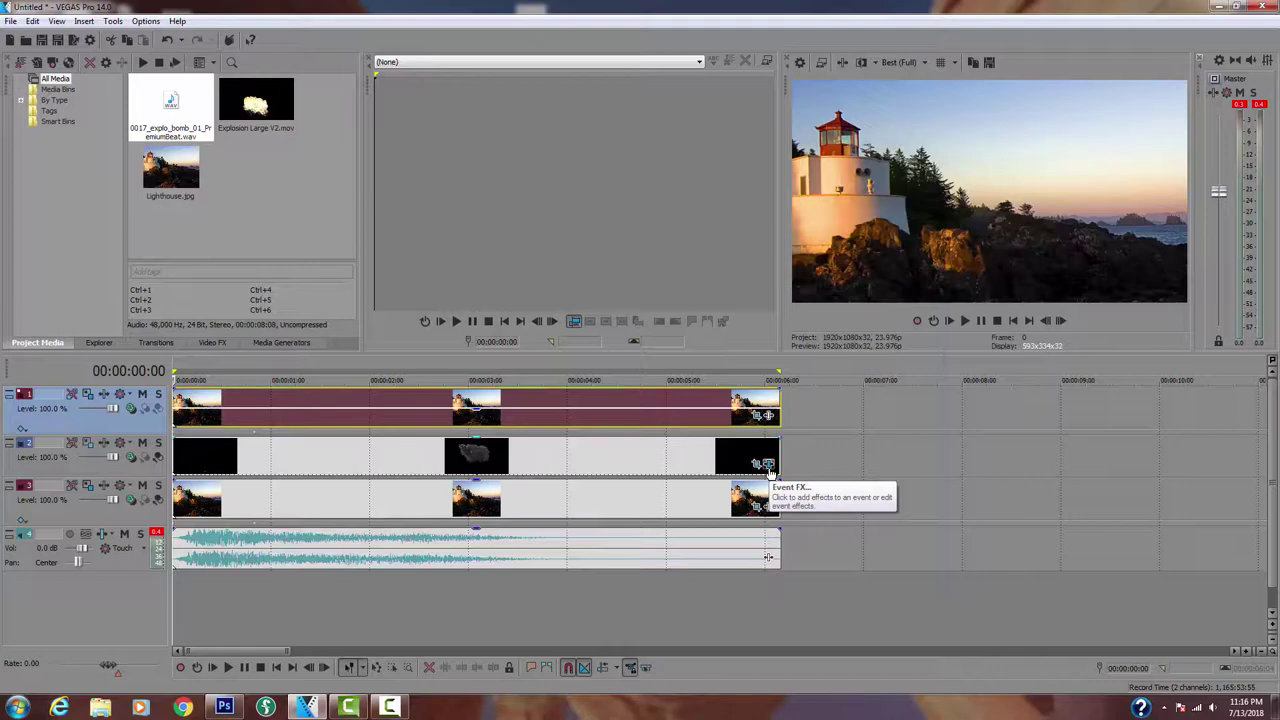
- Add VEGAS Invert to the explosion clip's FX chain, toggle it to compare, then close the window
click(768, 466)
click(717, 50)
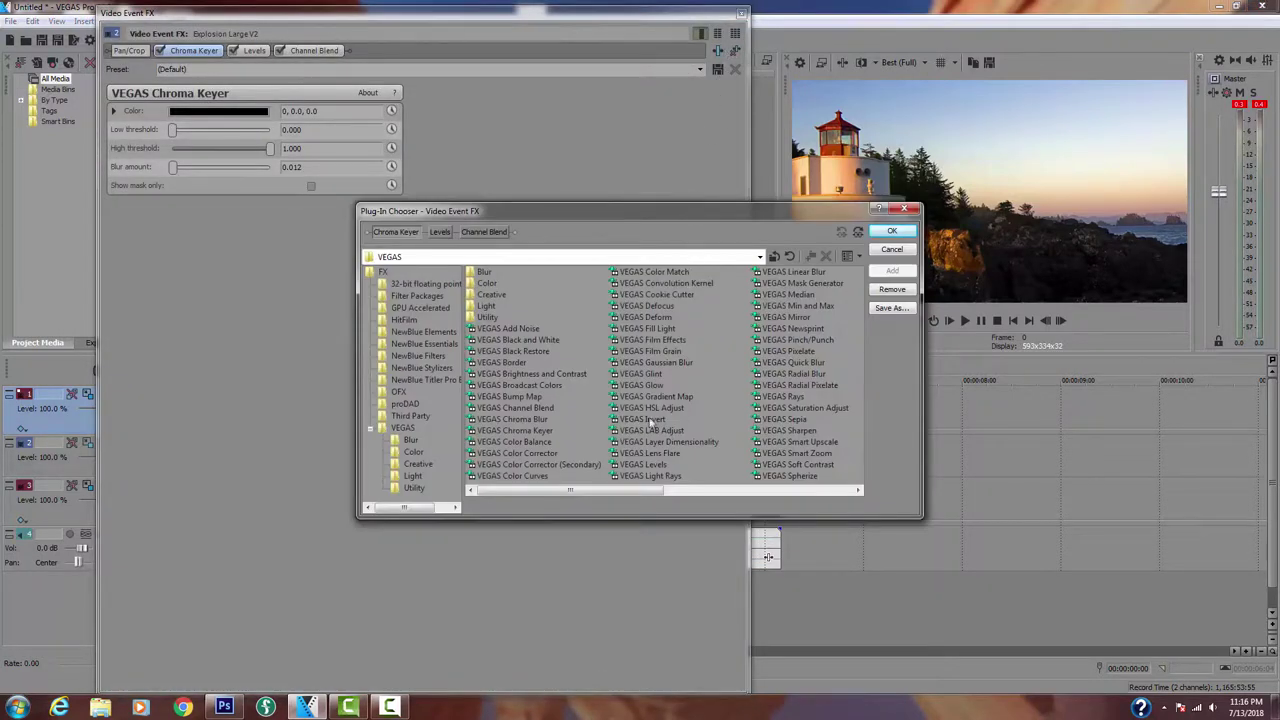
click(650, 421)
click(892, 271)
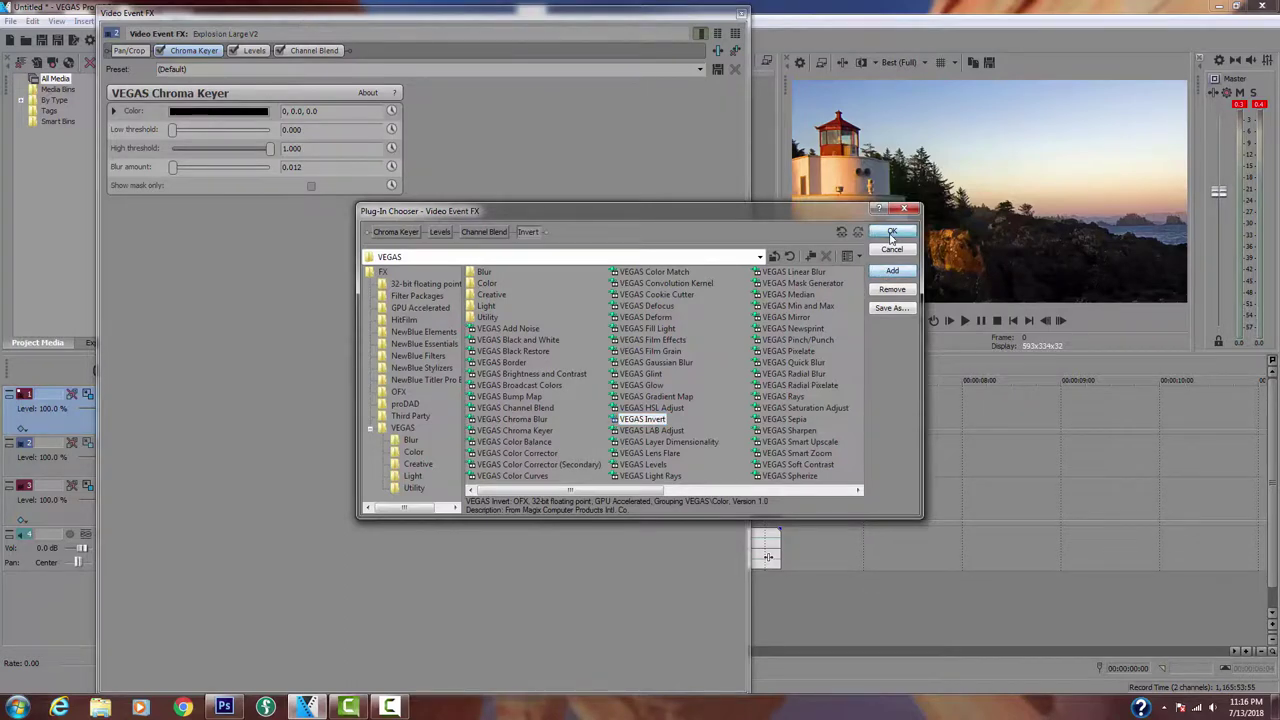
click(892, 233)
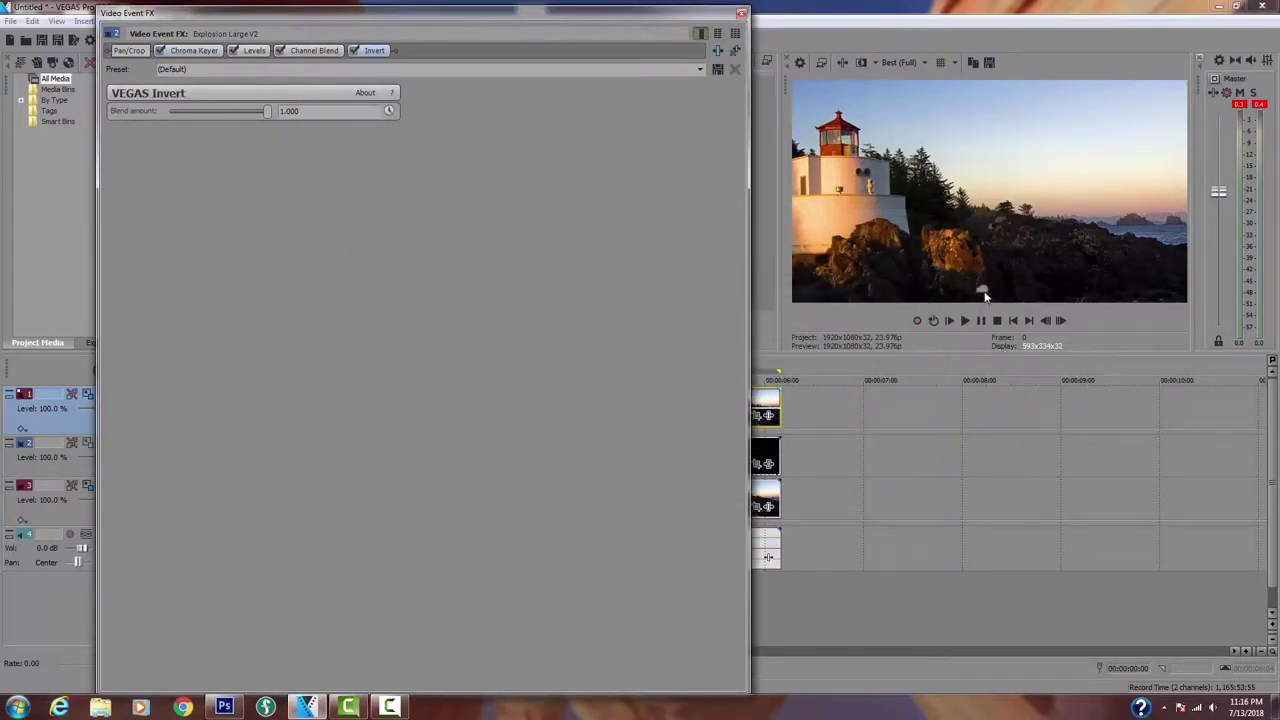
click(356, 51)
click(356, 51)
click(356, 51)
click(356, 51)
click(356, 51)
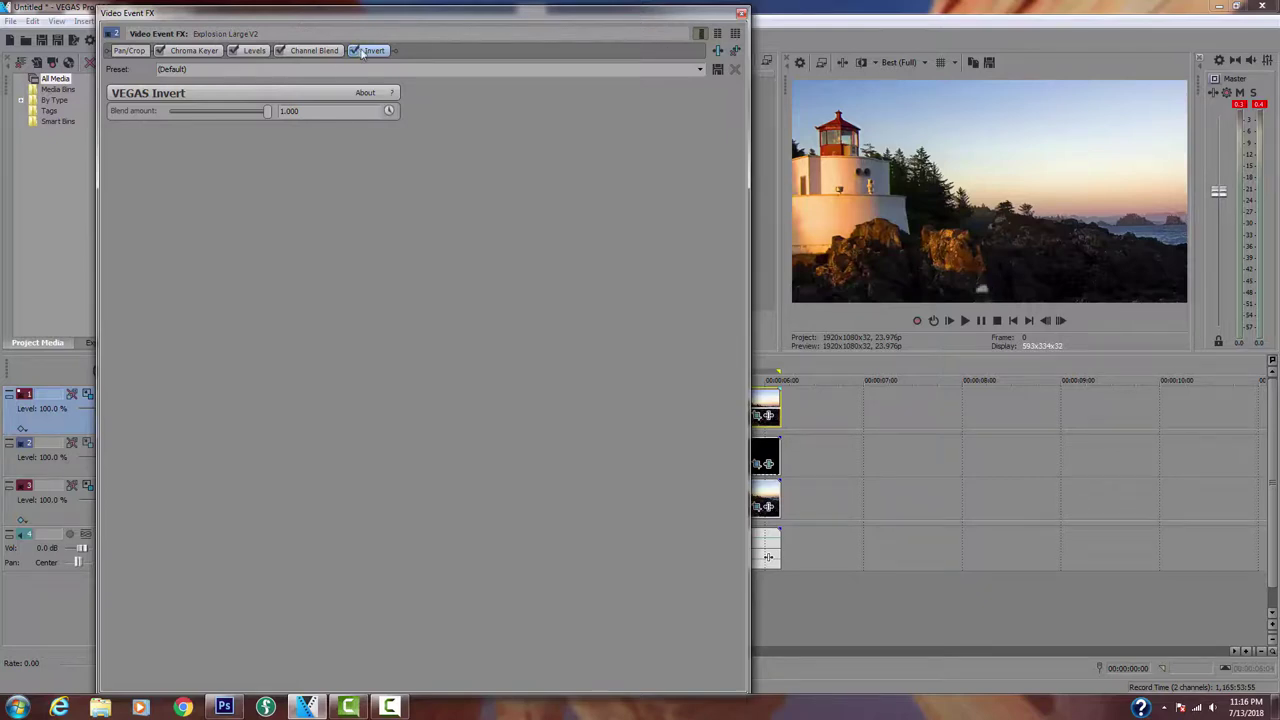
click(741, 14)
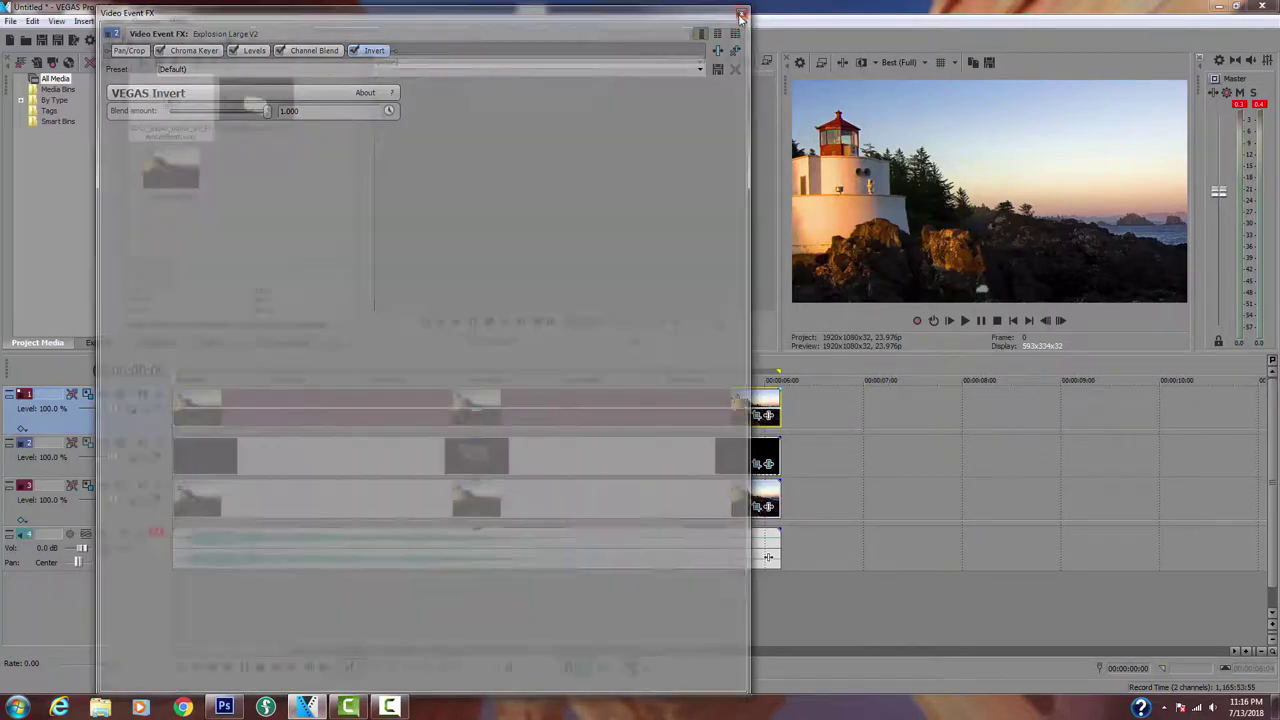
- Shift the explosion's Pan/Crop frame centre from 971.7, 542.9 to 611.9, 838.4
click(757, 466)
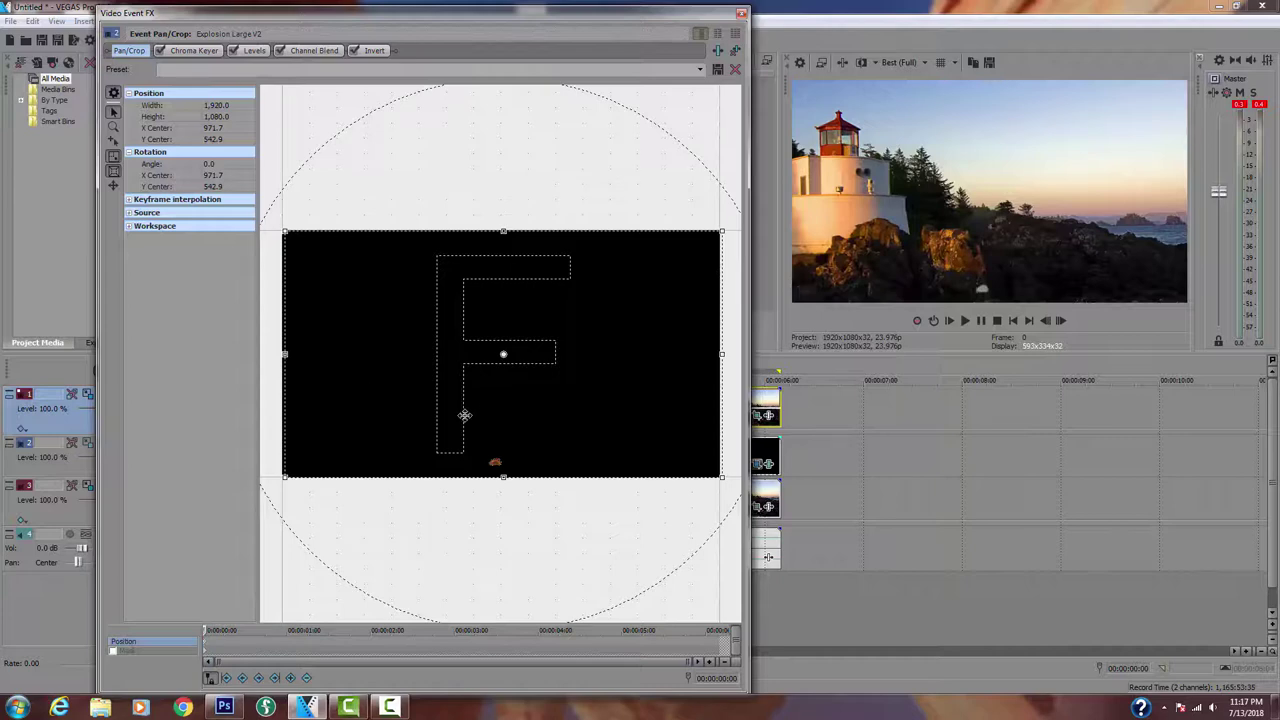
drag(464, 415, 382, 482)
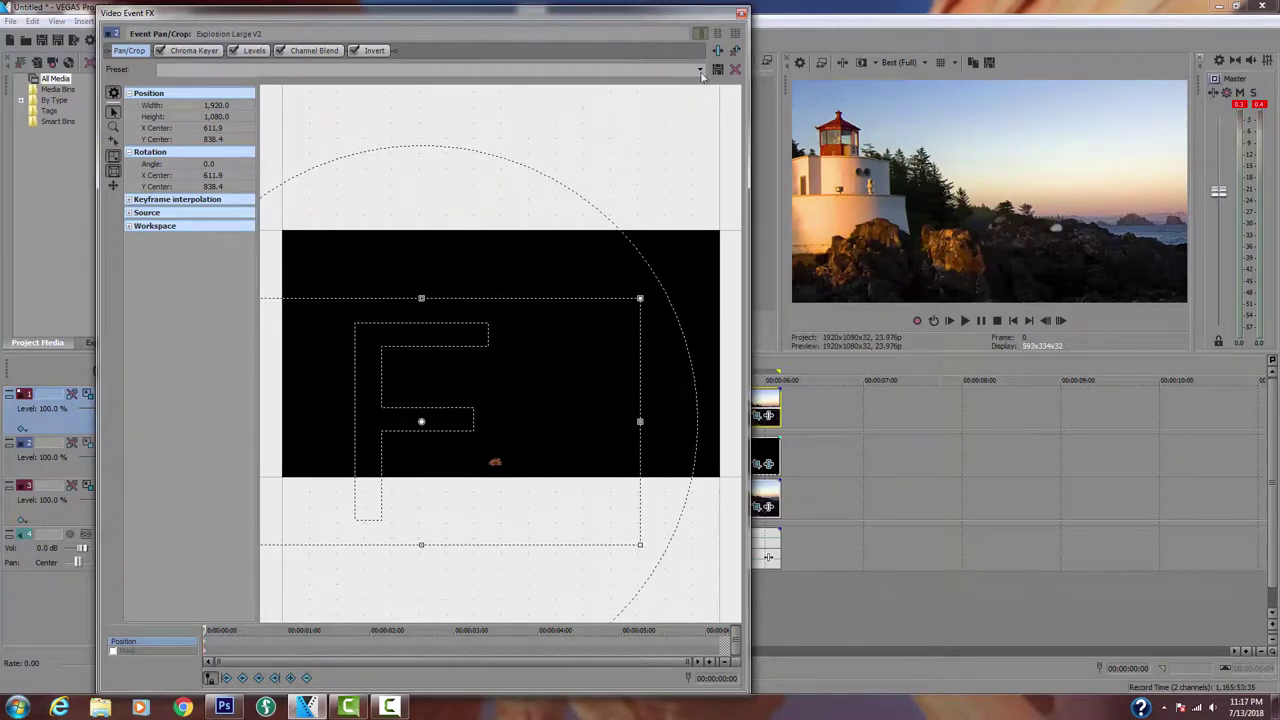
- Preview the reframed explosion, then nudge its Pan/Crop frame up to X 609.0, Y 791.6
click(742, 14)
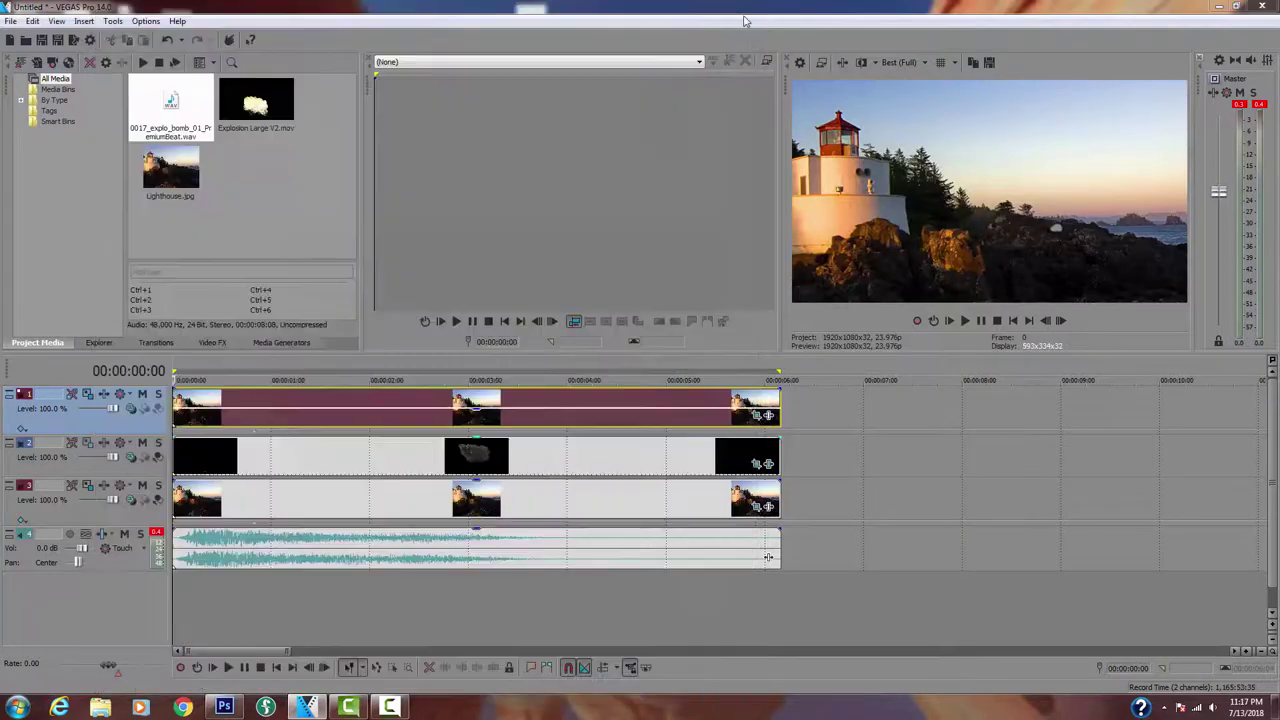
key(space)
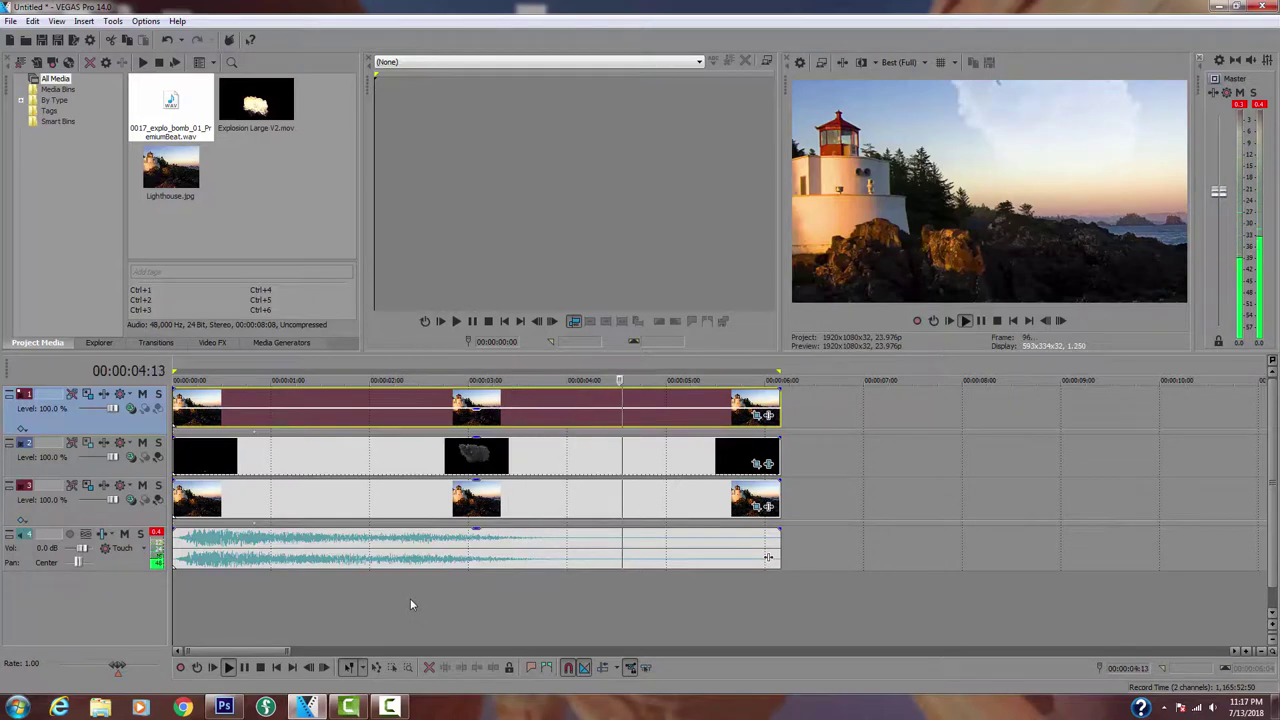
key(space)
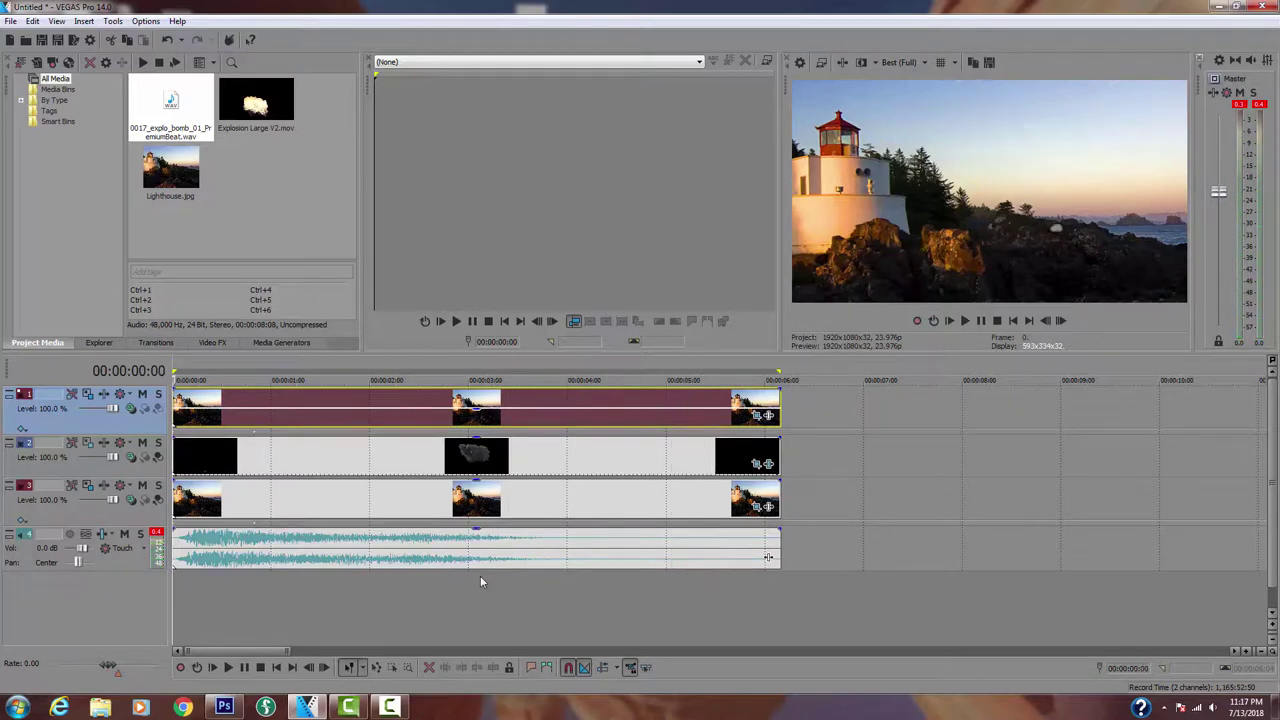
click(759, 466)
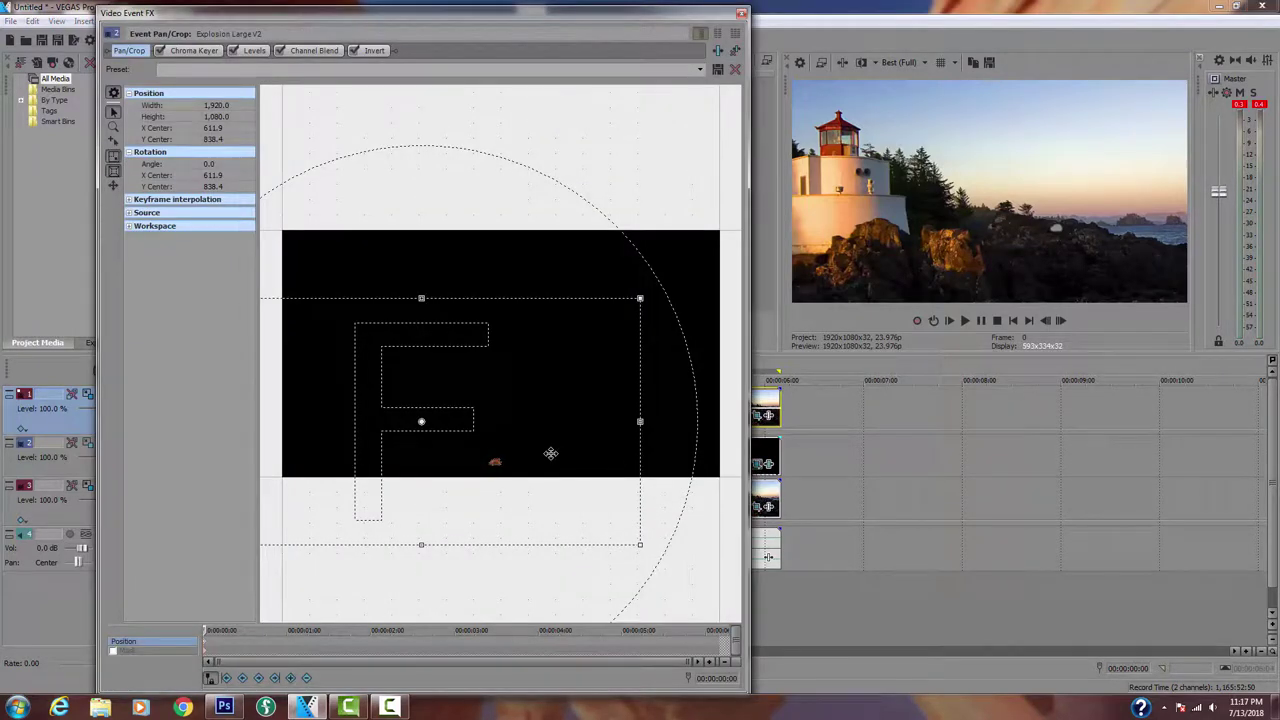
drag(549, 445, 548, 434)
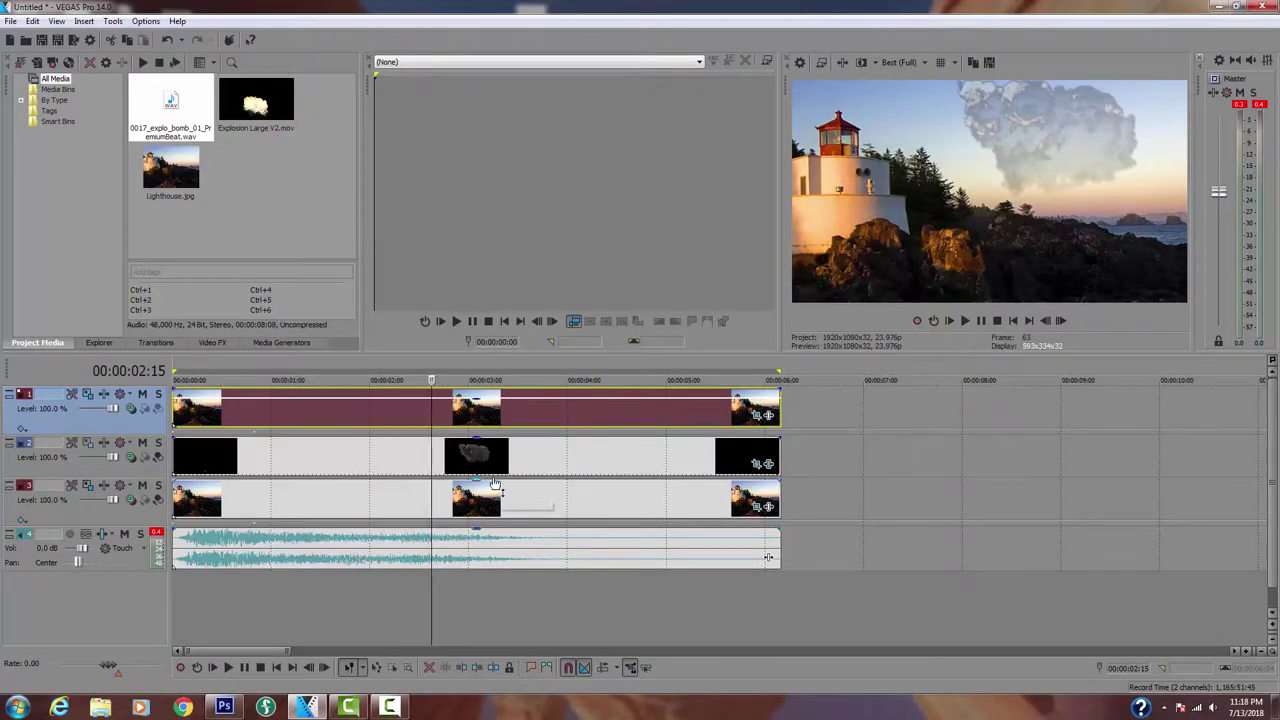
click(756, 415)
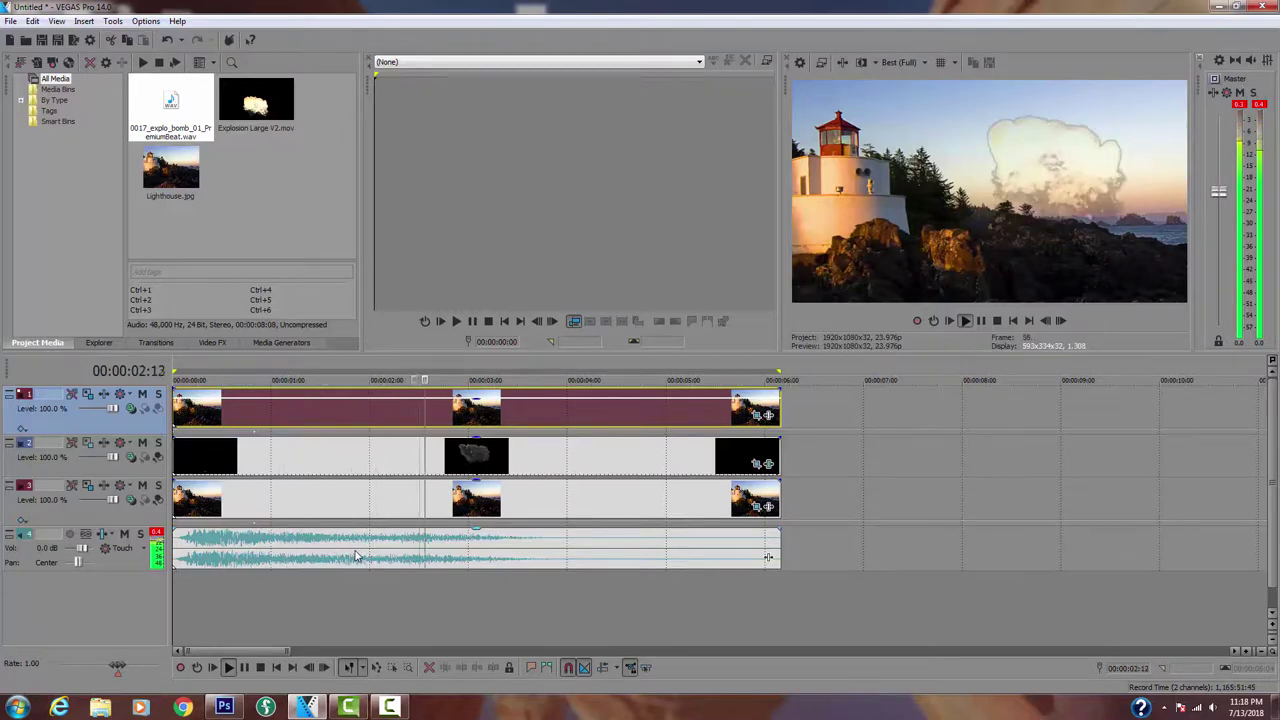
key(space)
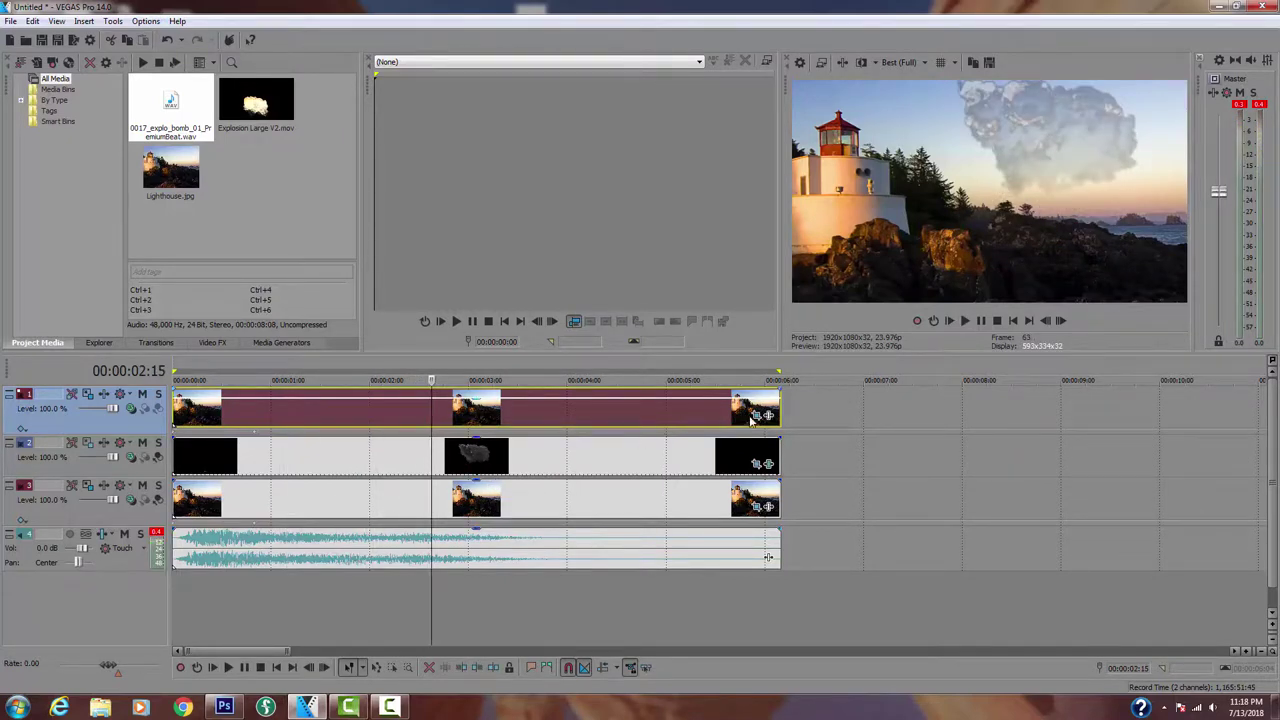
- Enable masking on the lighthouse clip's Pan/Crop and place the first points along the rock edge
click(755, 416)
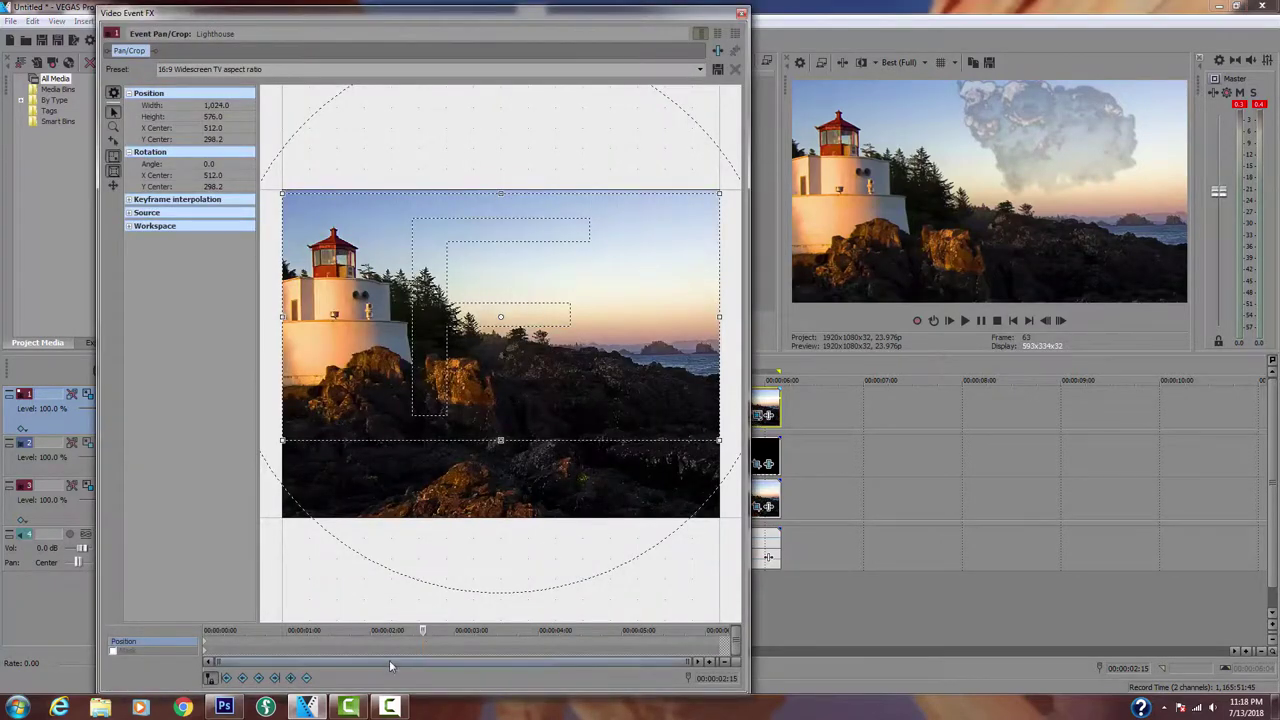
click(228, 677)
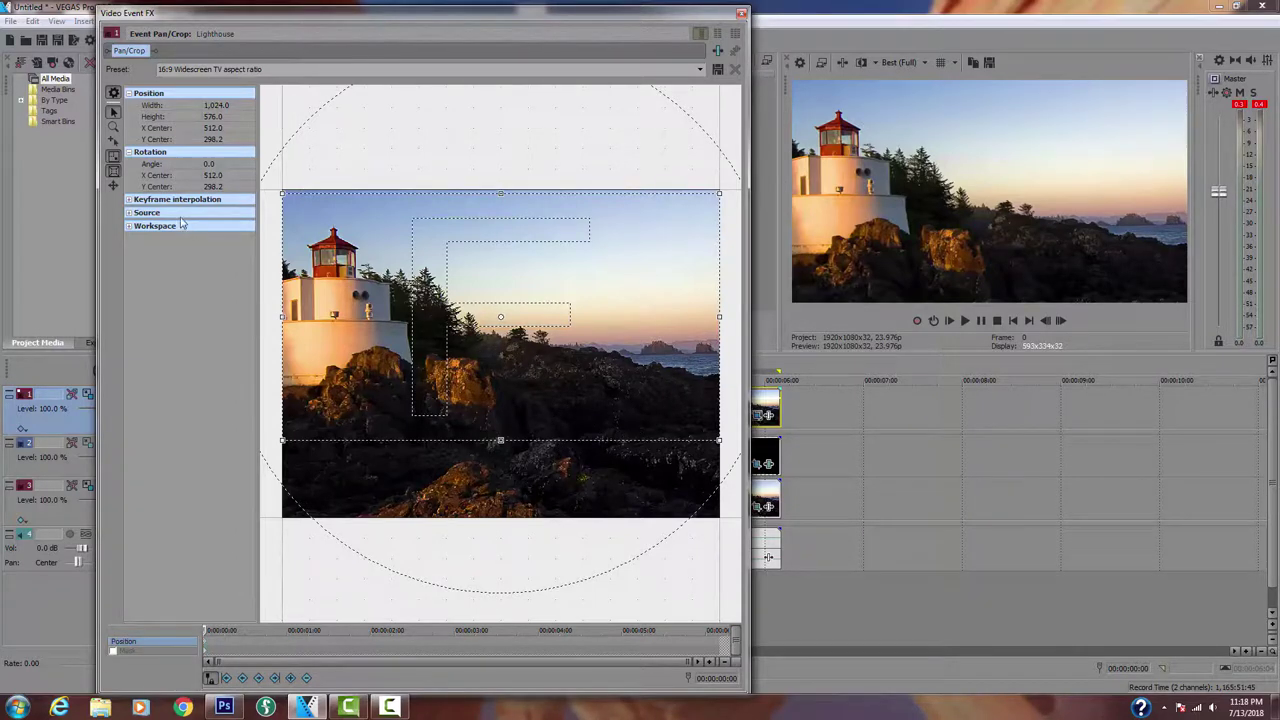
click(113, 651)
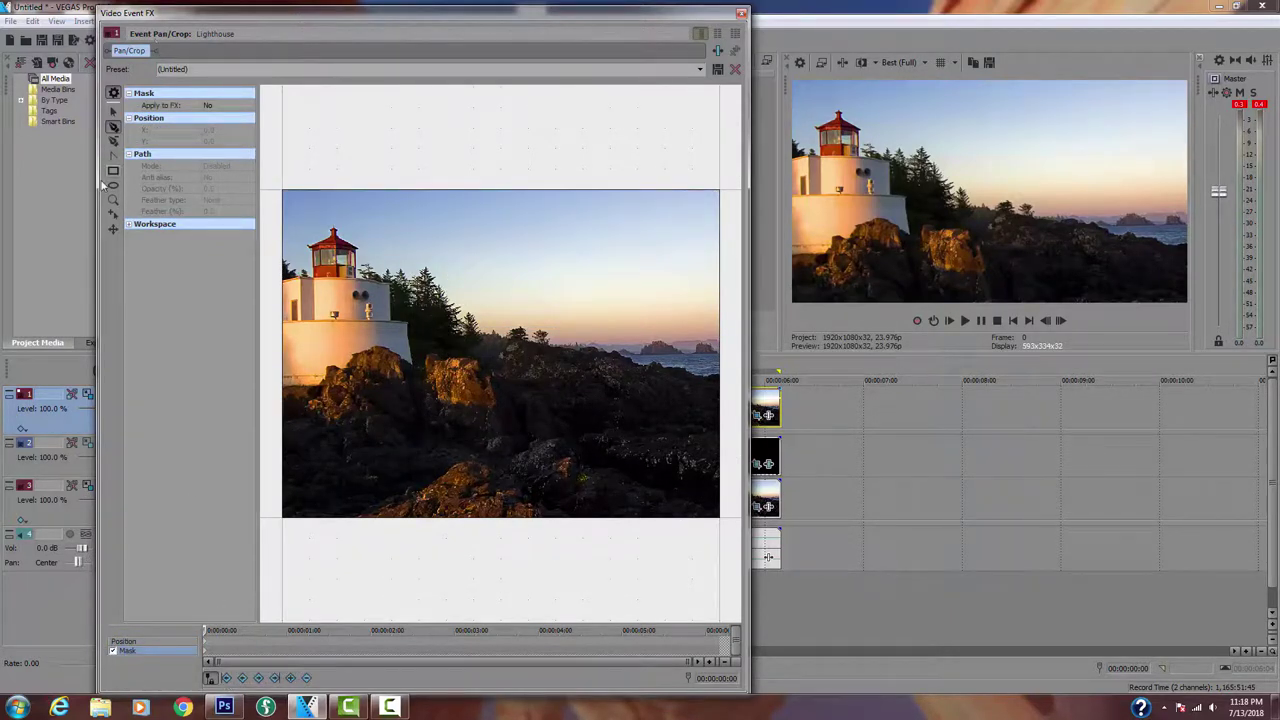
click(113, 126)
click(492, 368)
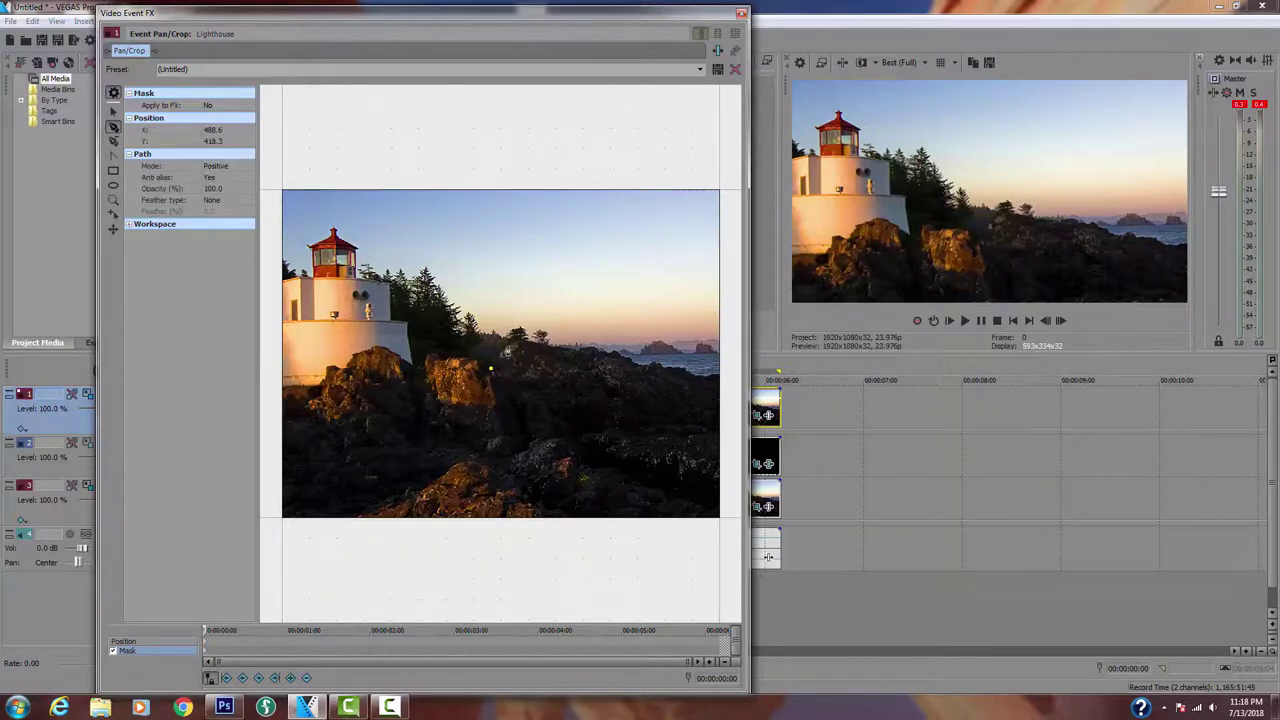
click(518, 343)
click(567, 349)
scroll(585, 368, up, 3)
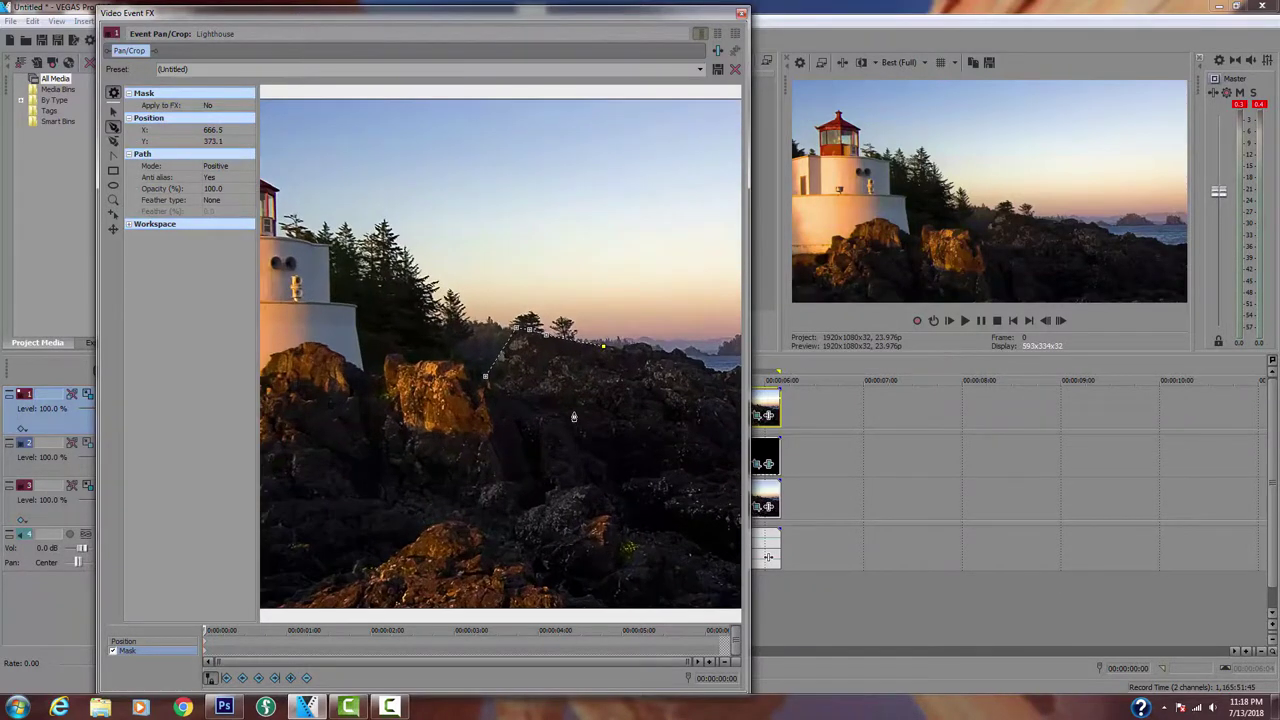
key(ctrl+d)
click(540, 392)
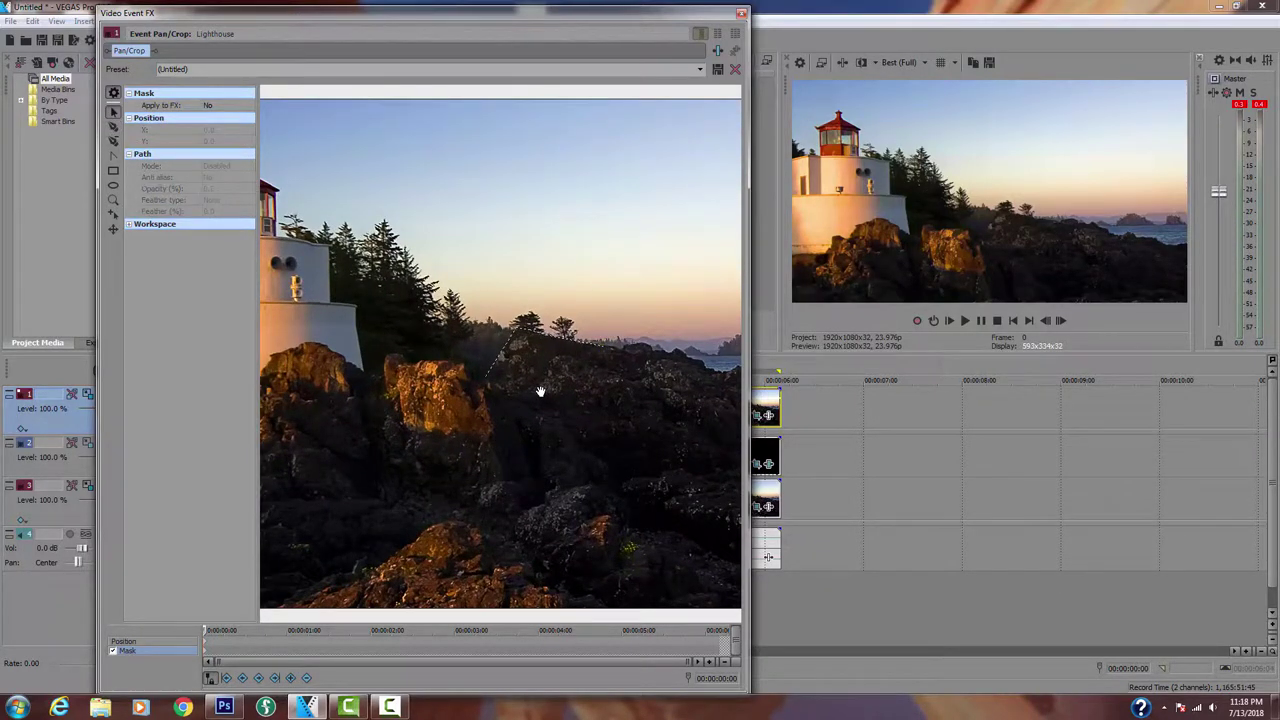
drag(540, 392, 377, 357)
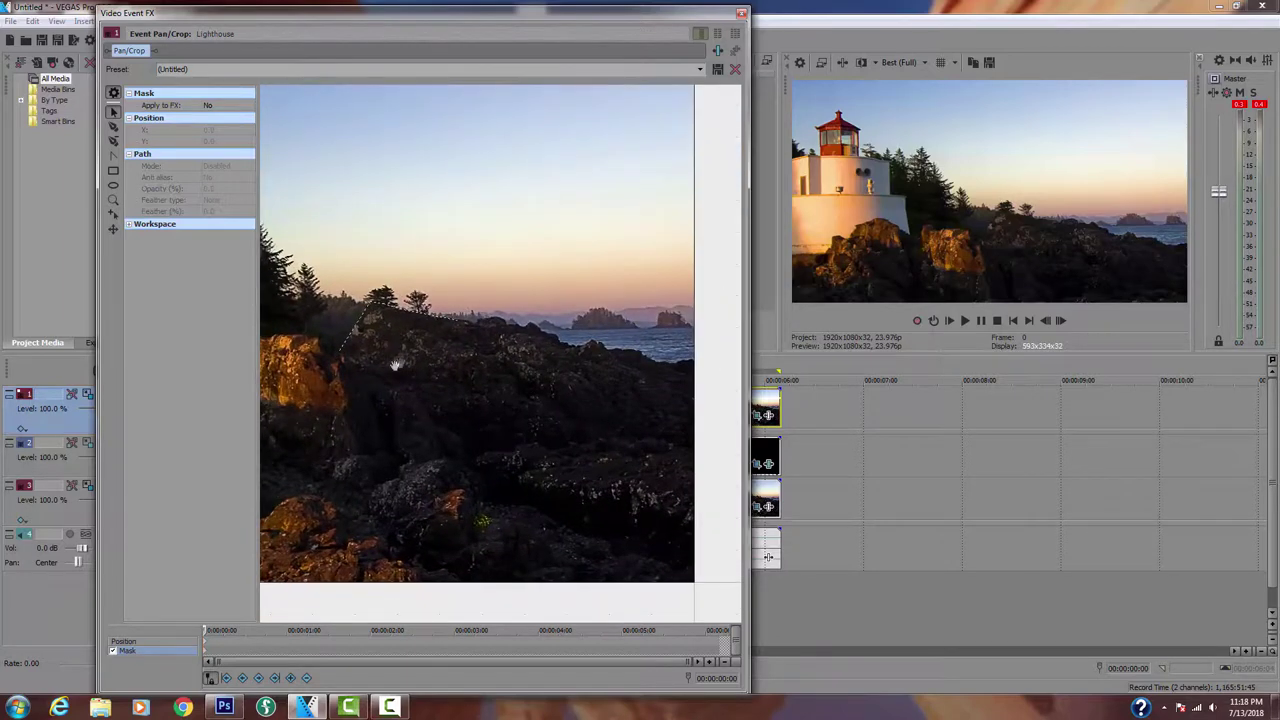
- Extend the mask along the rock top, down the right side and across the bottom, closing it
click(455, 323)
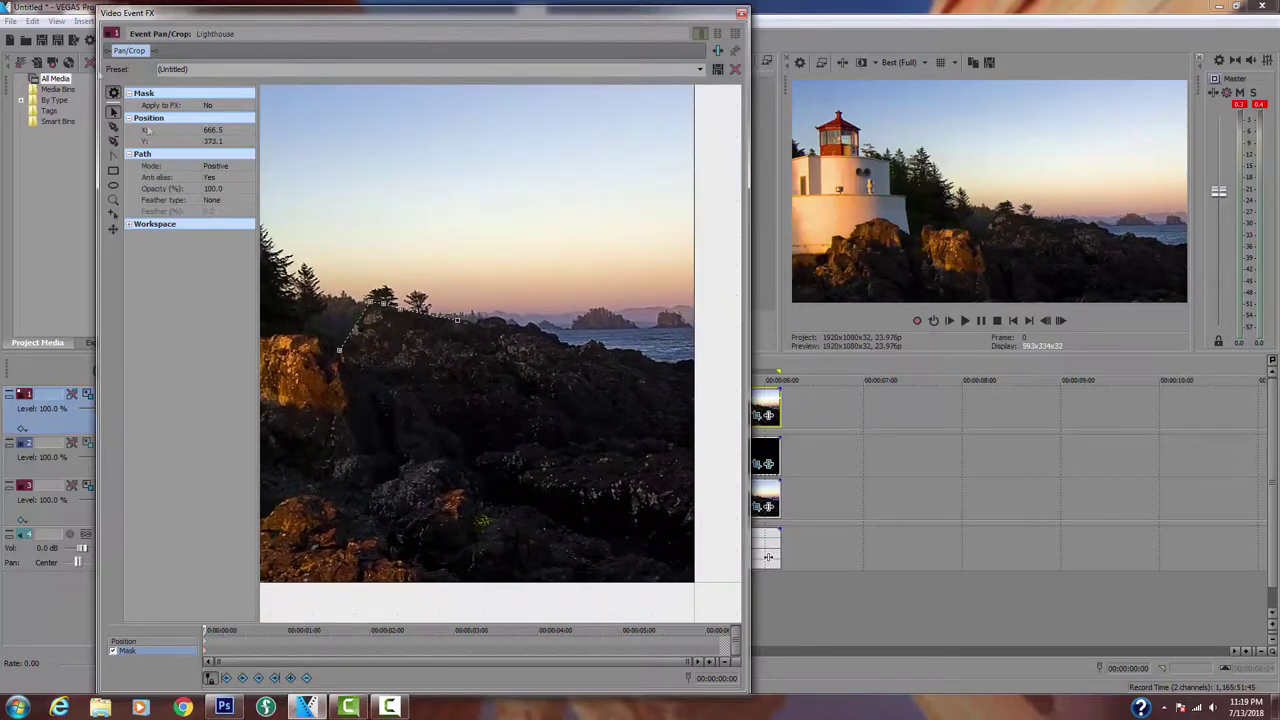
click(113, 127)
click(510, 323)
click(605, 351)
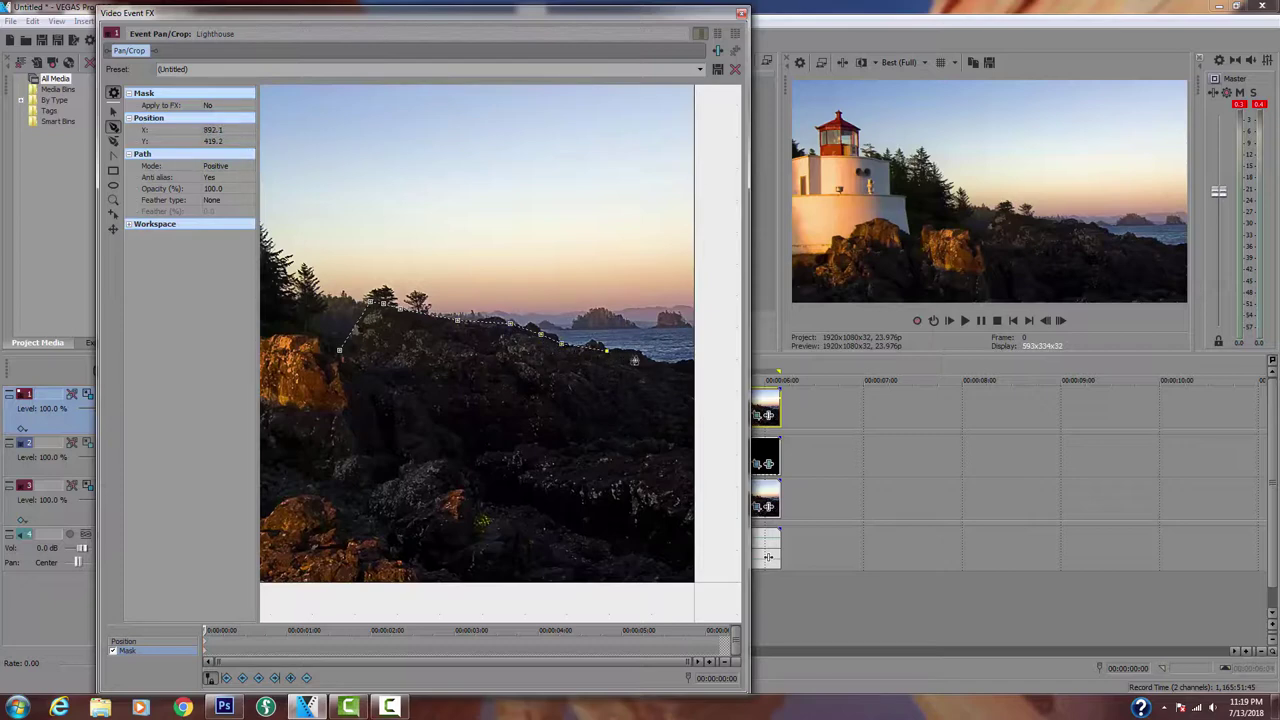
click(640, 356)
click(657, 370)
click(661, 500)
click(637, 545)
click(454, 468)
click(387, 412)
click(340, 350)
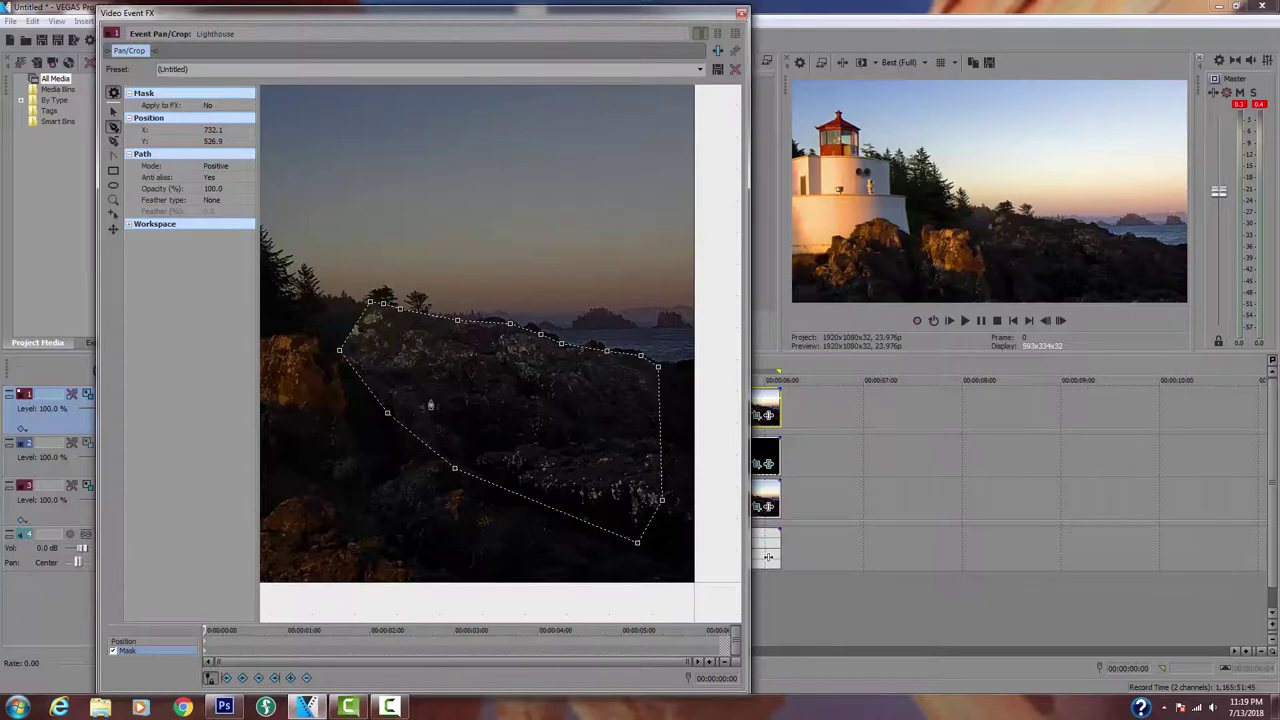
scroll(478, 455, up, 1)
scroll(478, 453, up, 3)
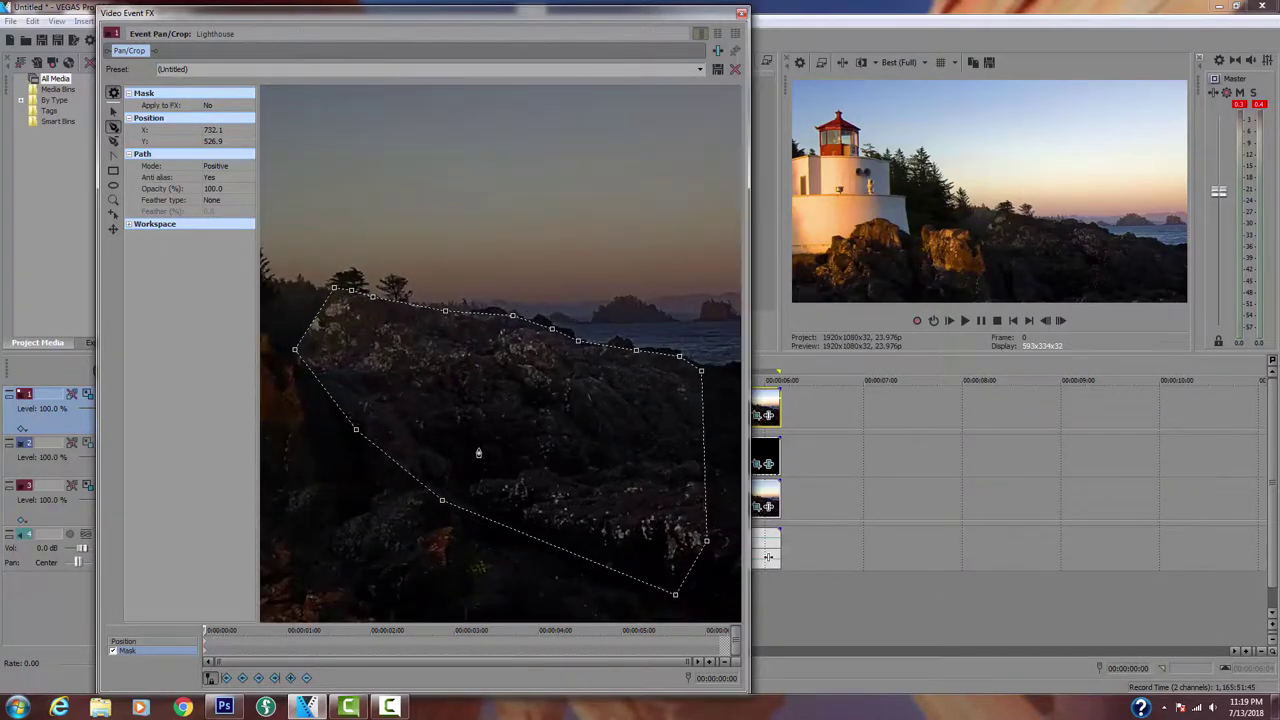
click(337, 285)
click(337, 287)
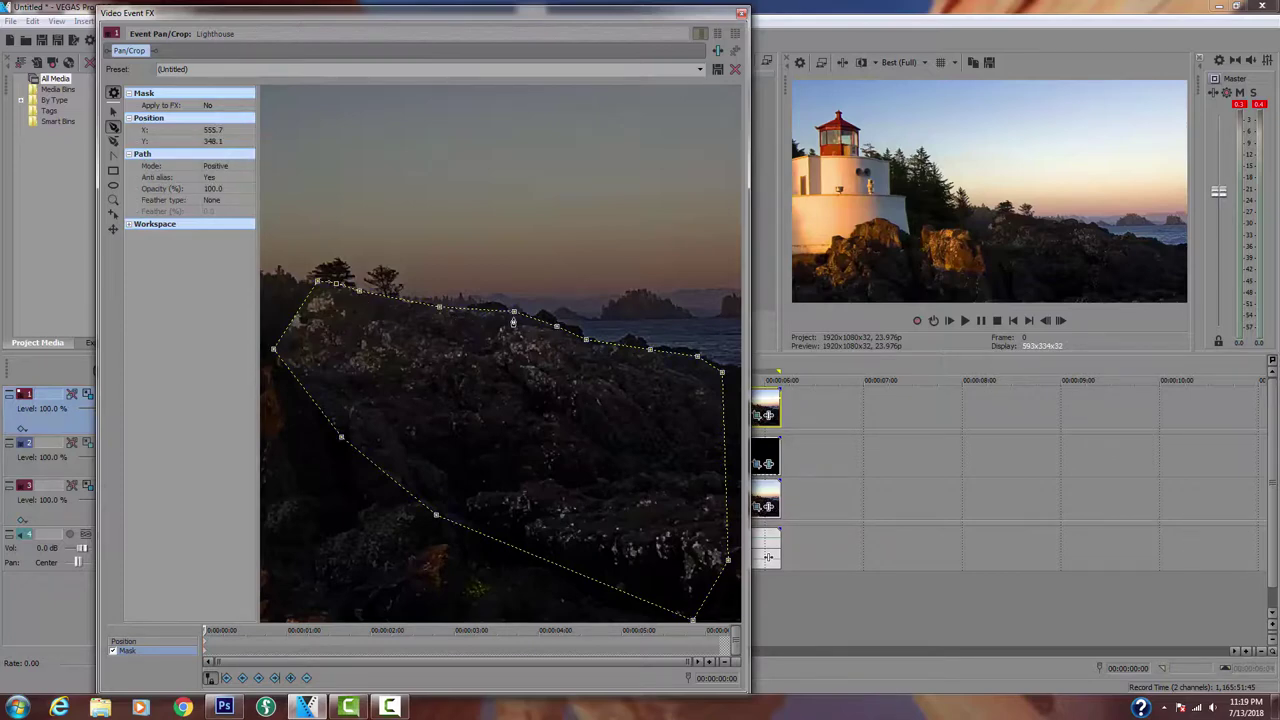
click(440, 309)
click(514, 313)
click(555, 327)
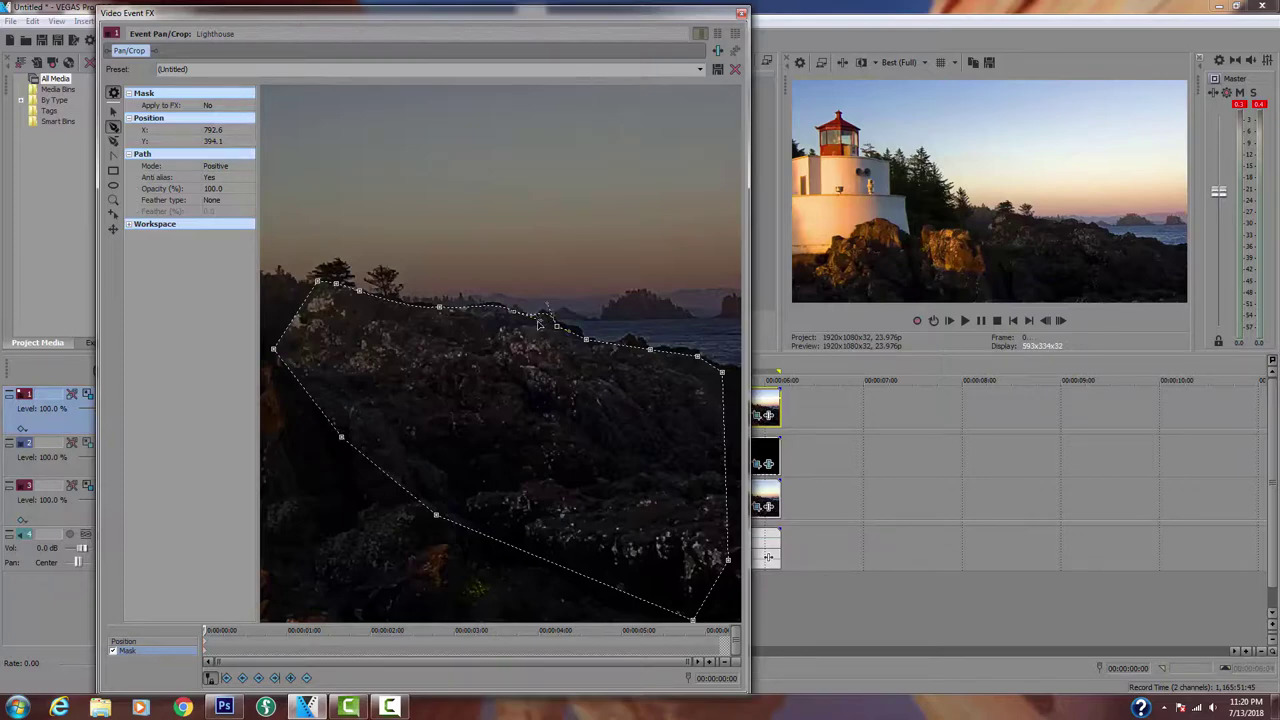
- Add bend points and move vertices so the mask's top edge follows the rock outline
drag(539, 323, 541, 329)
click(649, 351)
click(642, 340)
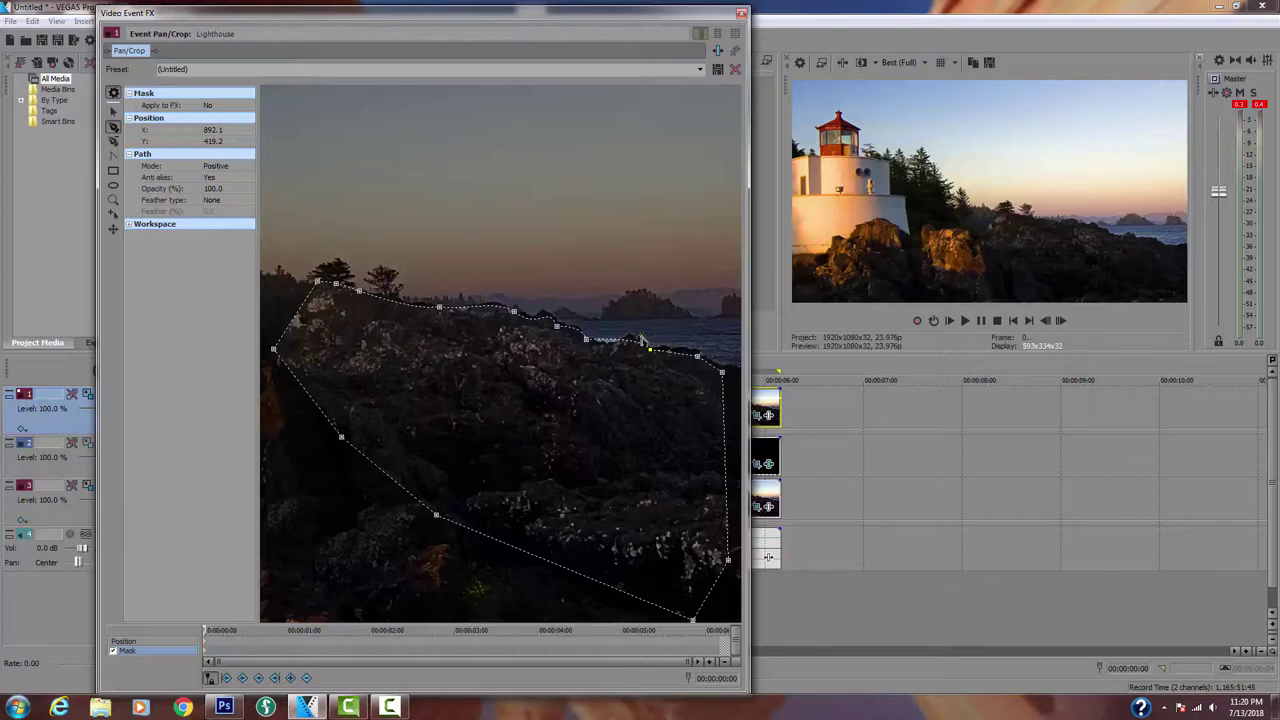
click(586, 348)
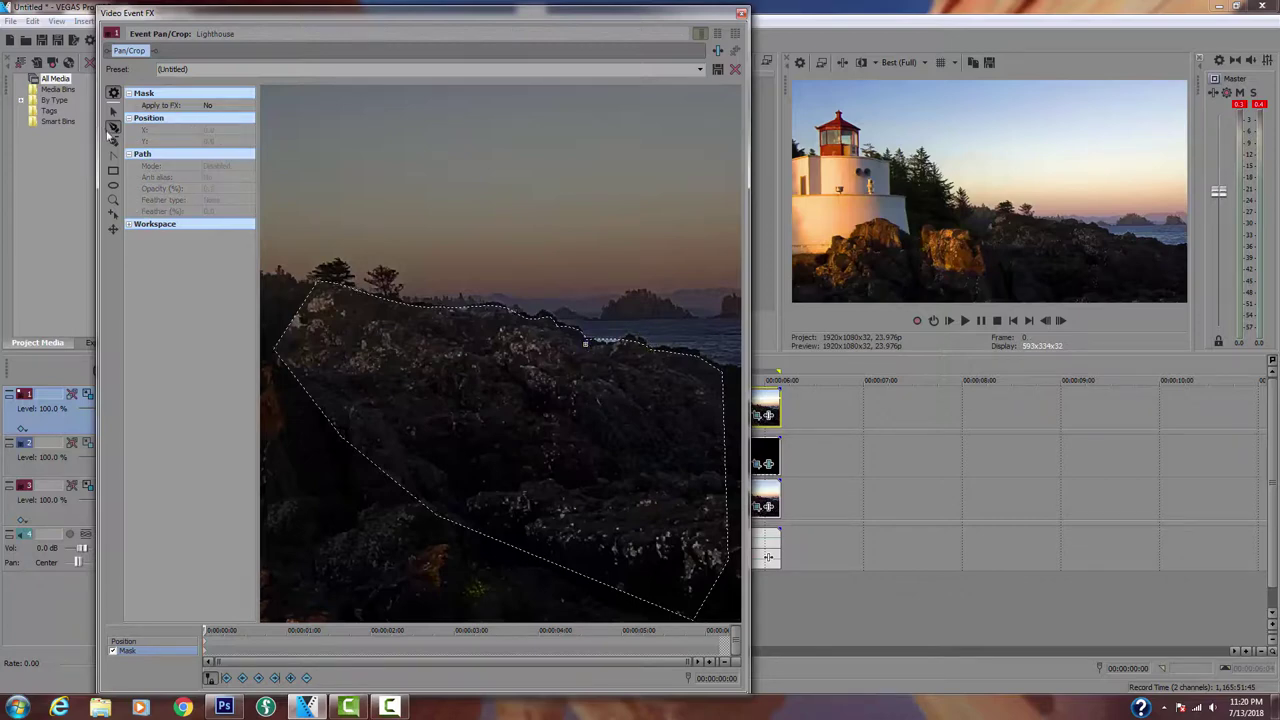
click(113, 140)
click(588, 347)
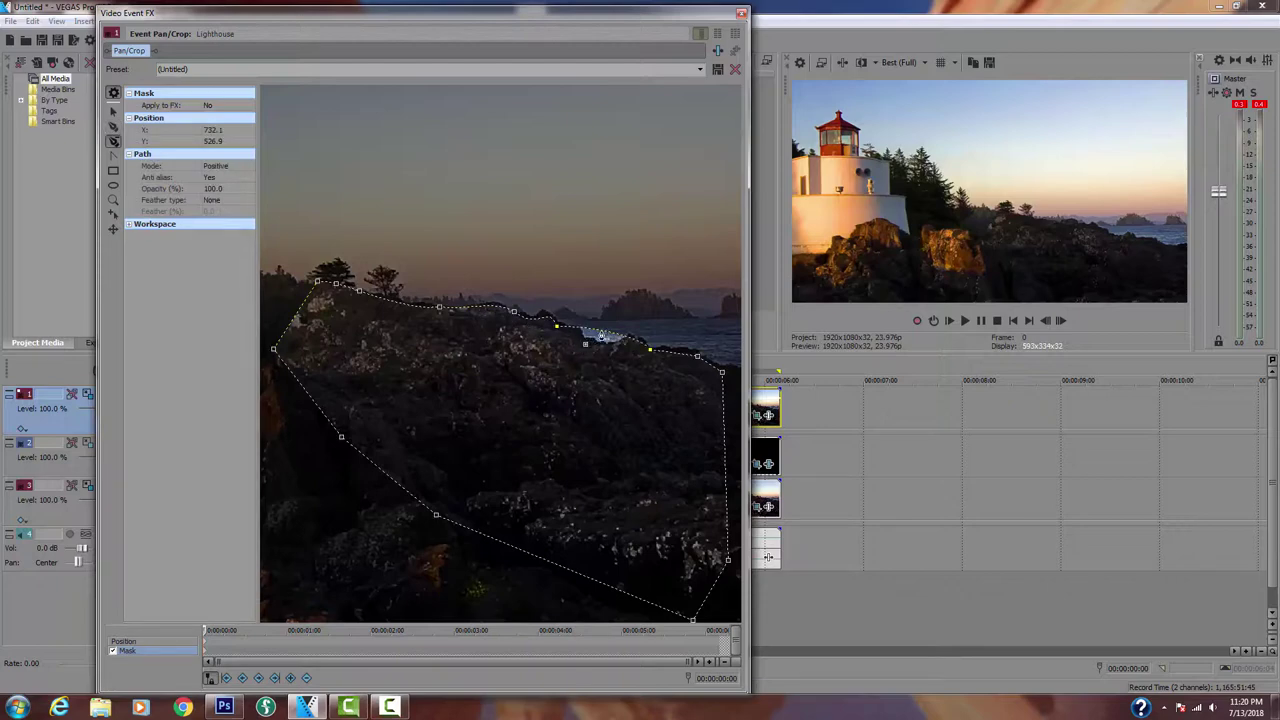
click(588, 348)
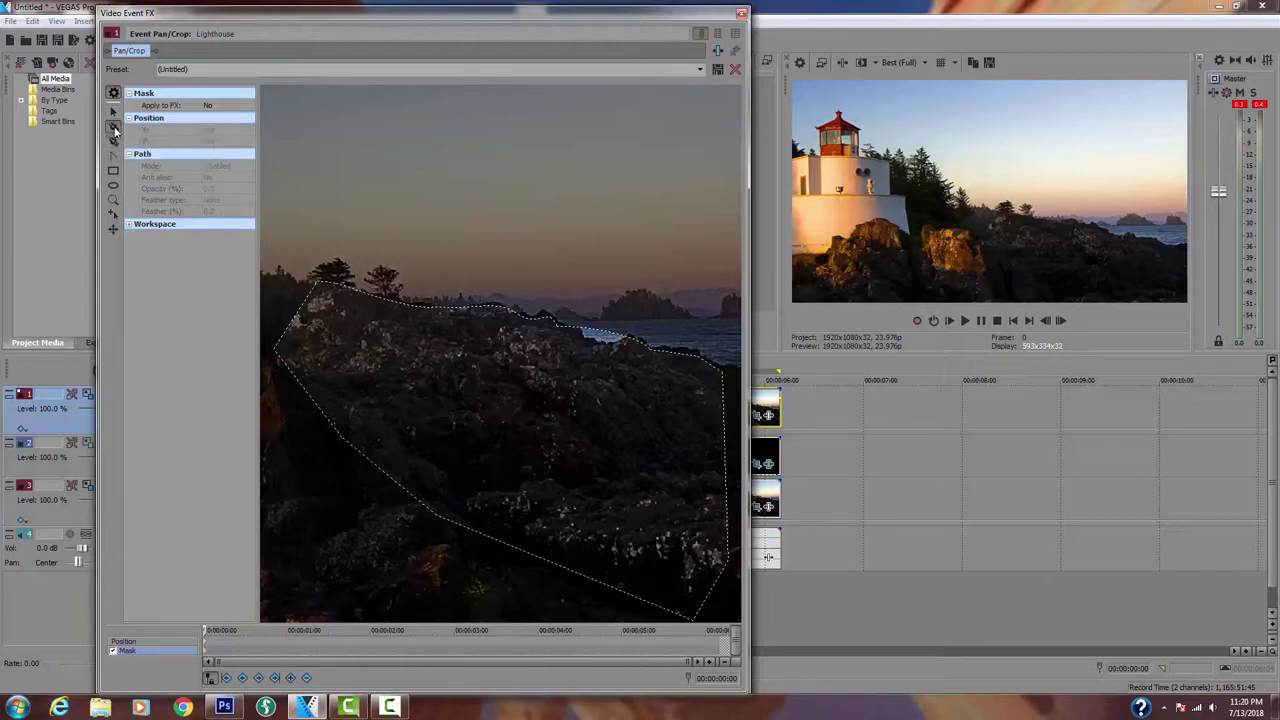
click(114, 129)
click(578, 333)
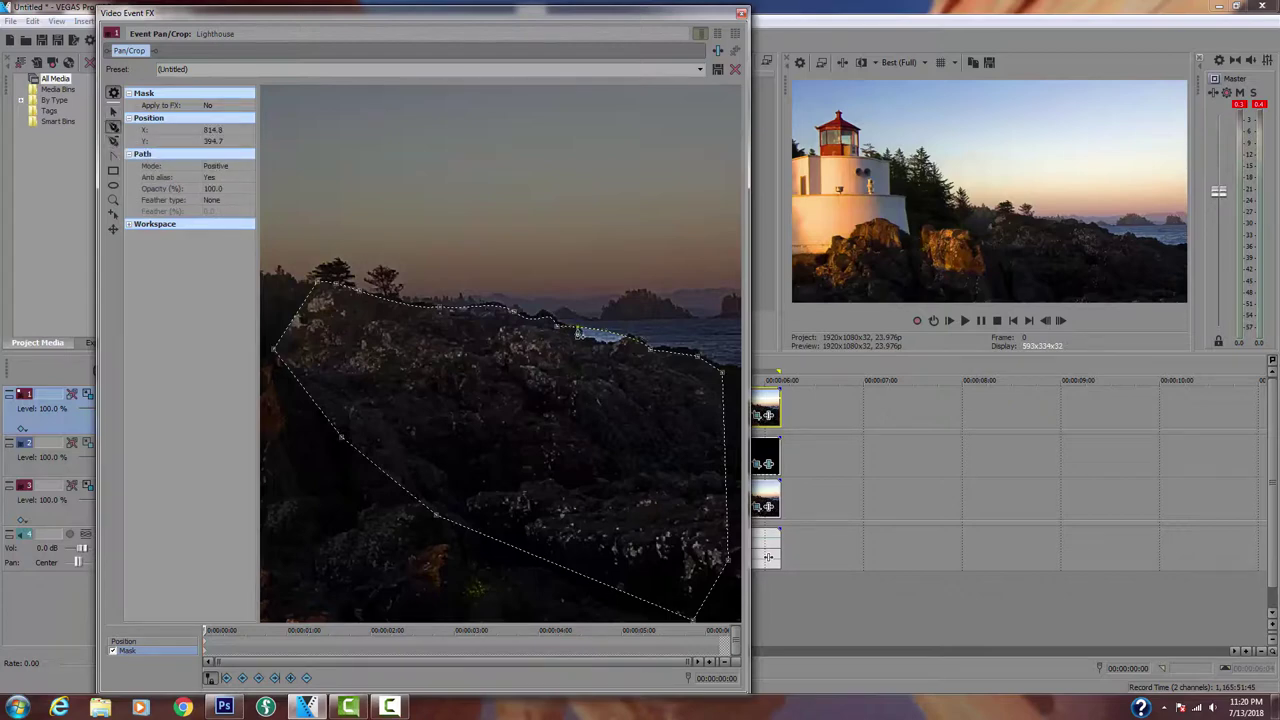
drag(578, 333, 596, 349)
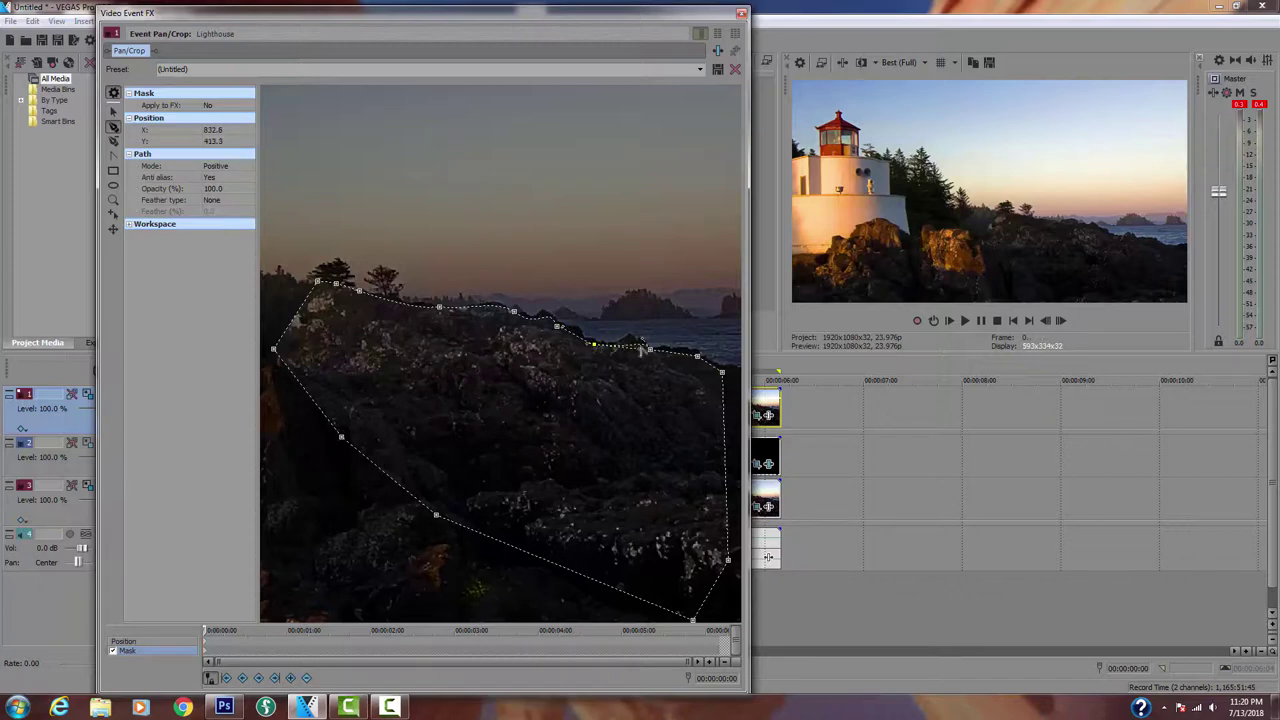
click(643, 343)
- Bow the mask's right side outward and nudge top-edge points to hug the ridge, one at X 660.0, Y 376.7
click(634, 347)
click(697, 358)
click(723, 374)
click(723, 374)
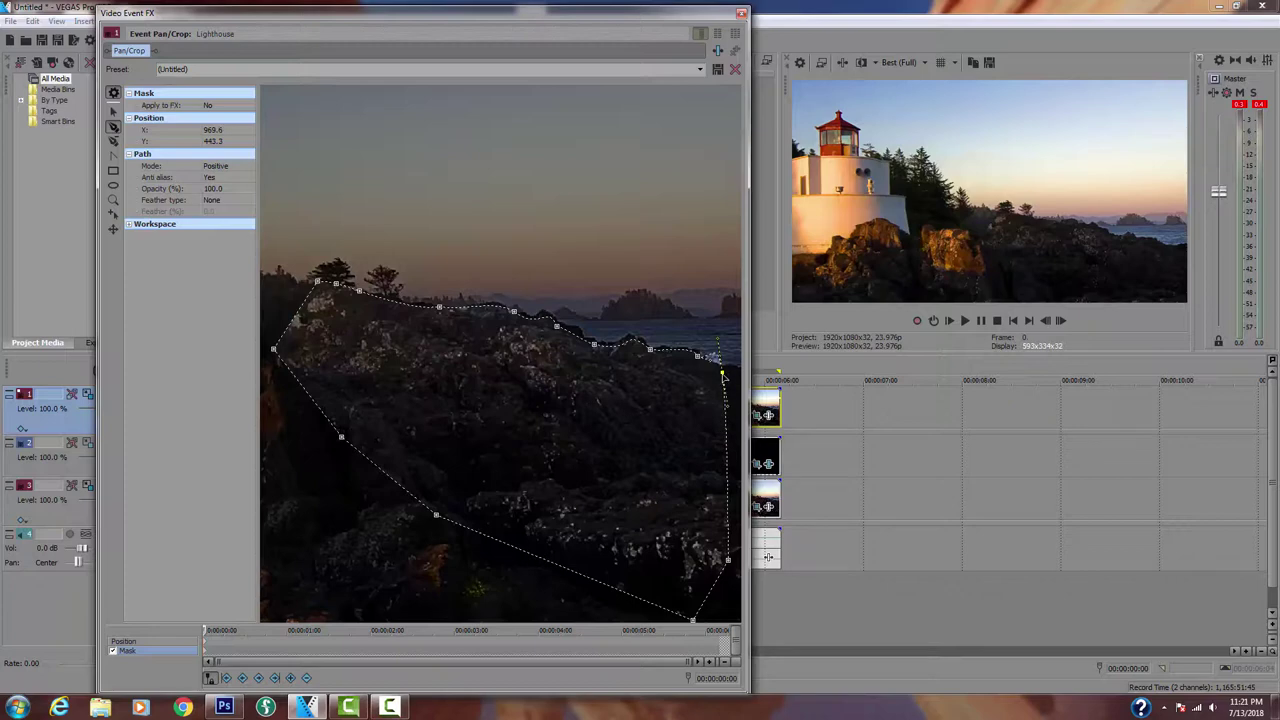
drag(717, 346, 709, 369)
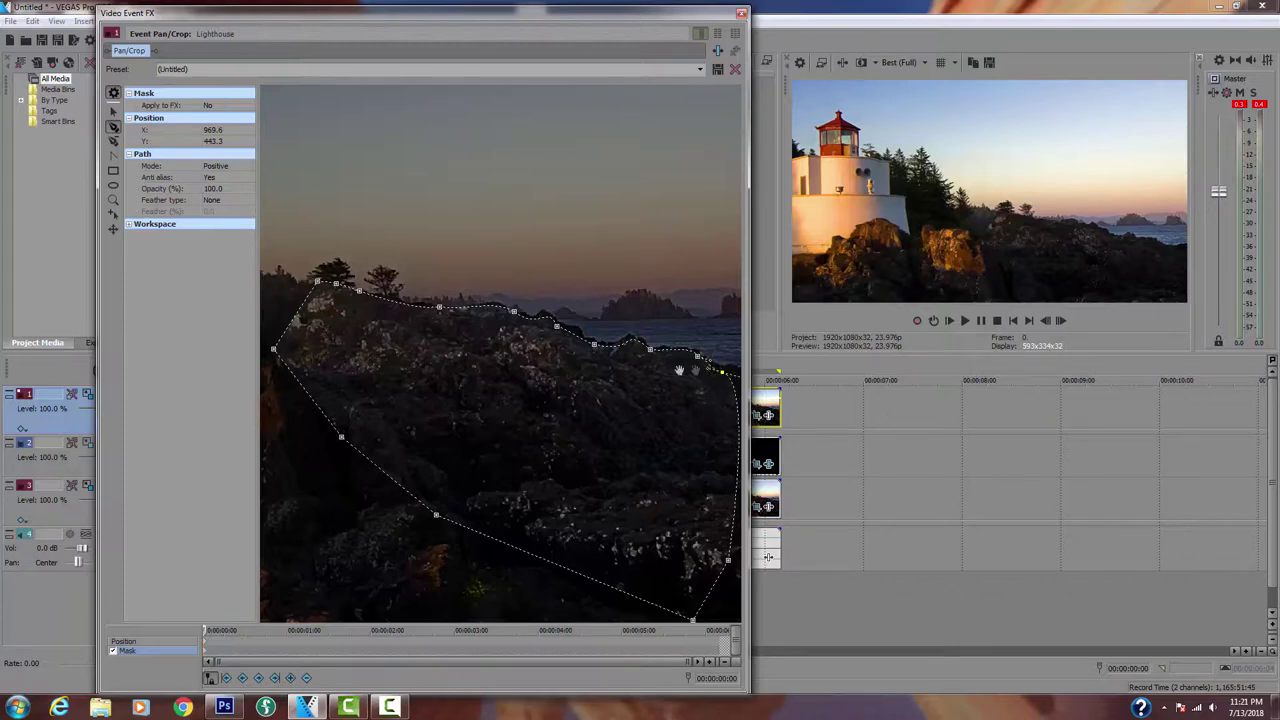
click(552, 326)
click(548, 322)
drag(548, 321, 545, 318)
click(439, 307)
drag(440, 311, 434, 311)
- Zoom out to reveal the lighthouse and start a new mask tracing up and over it
scroll(432, 383, down, 3)
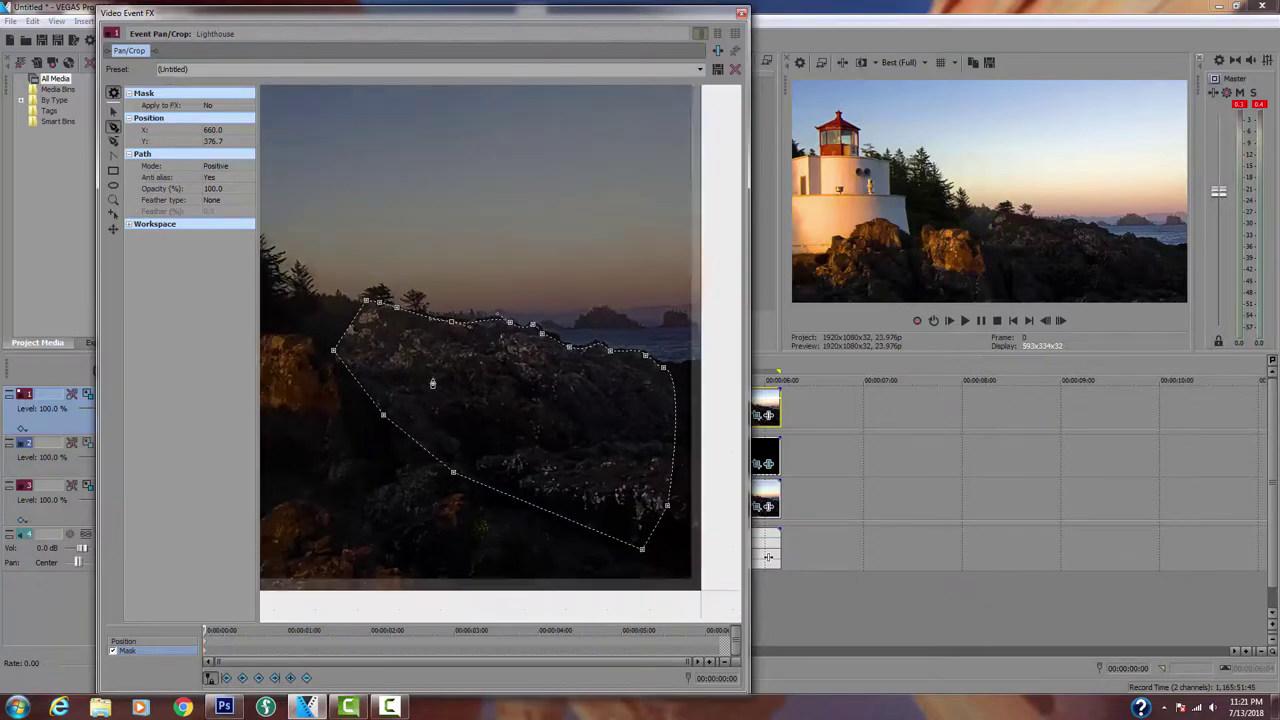
scroll(432, 383, down, 3)
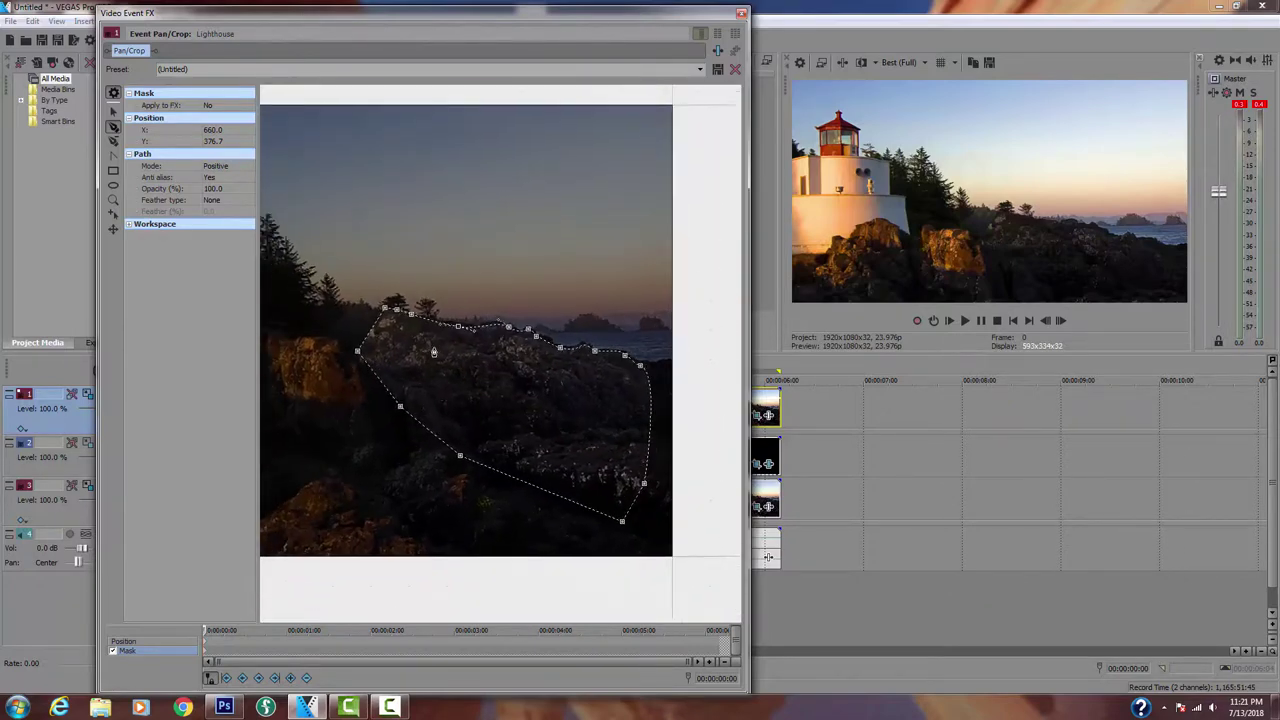
scroll(433, 351, down, 1)
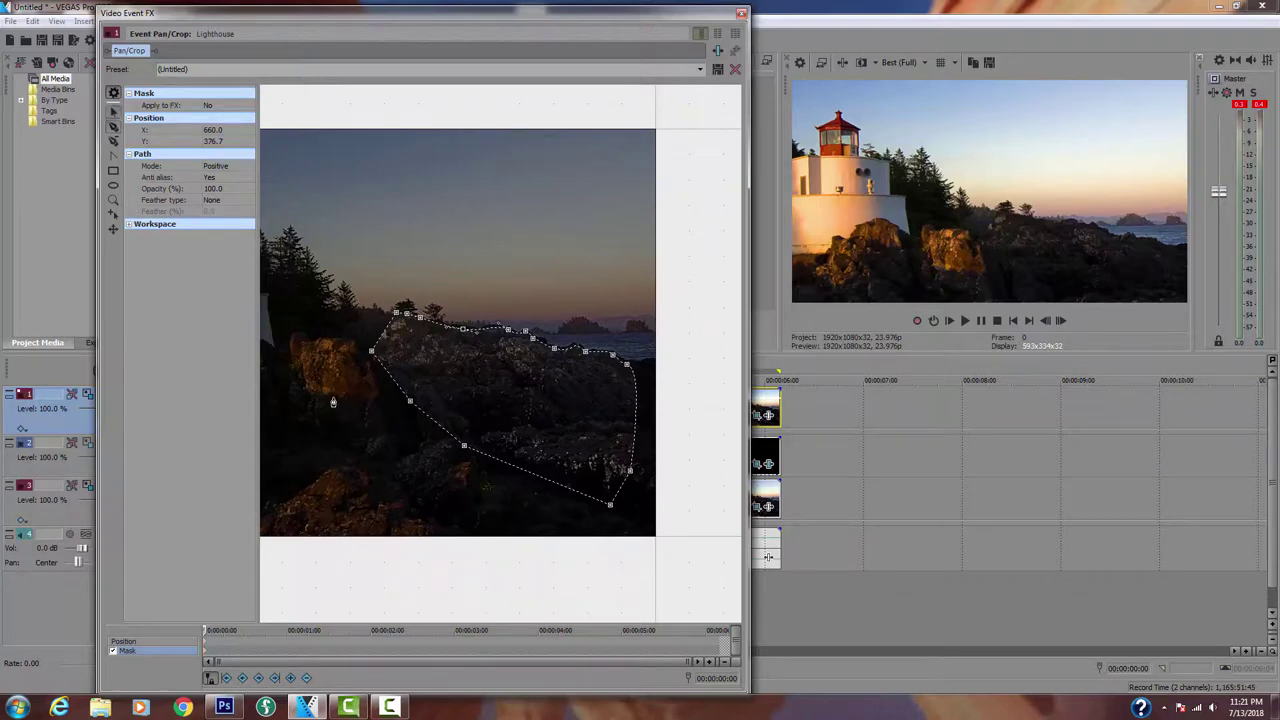
key(ctrl+d)
drag(389, 214, 450, 212)
drag(363, 337, 408, 325)
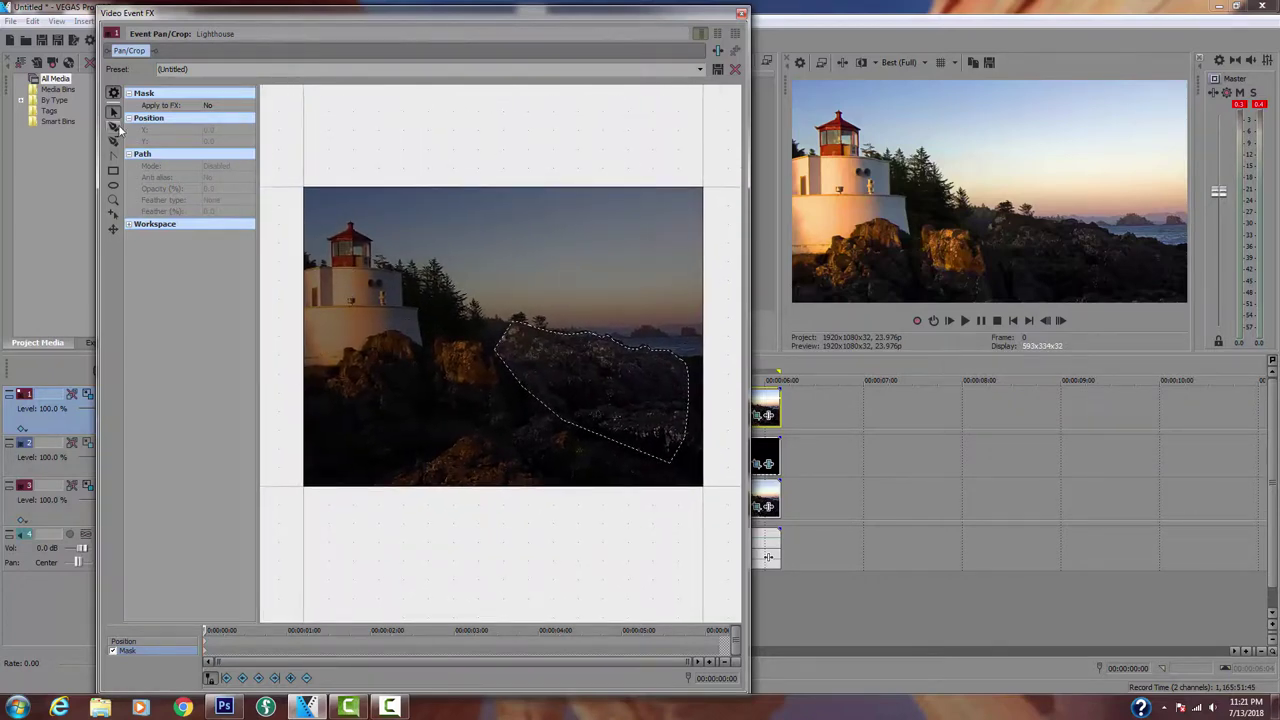
click(114, 127)
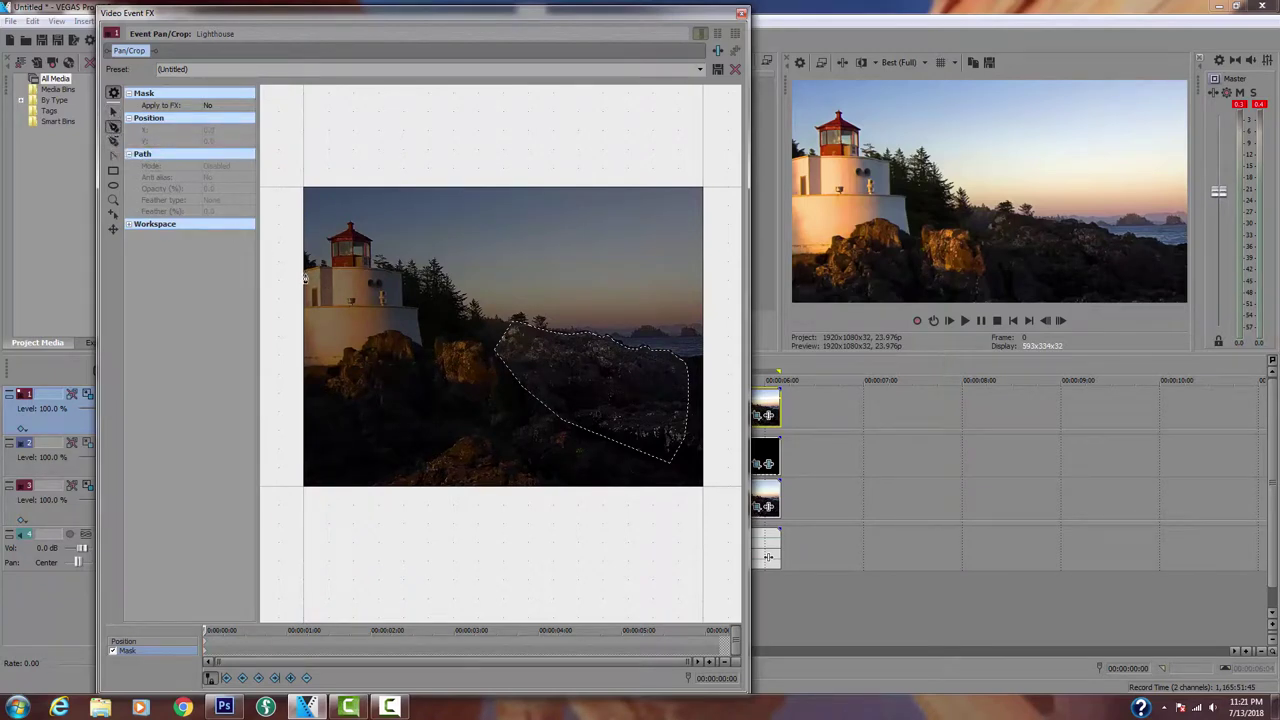
click(305, 274)
click(318, 270)
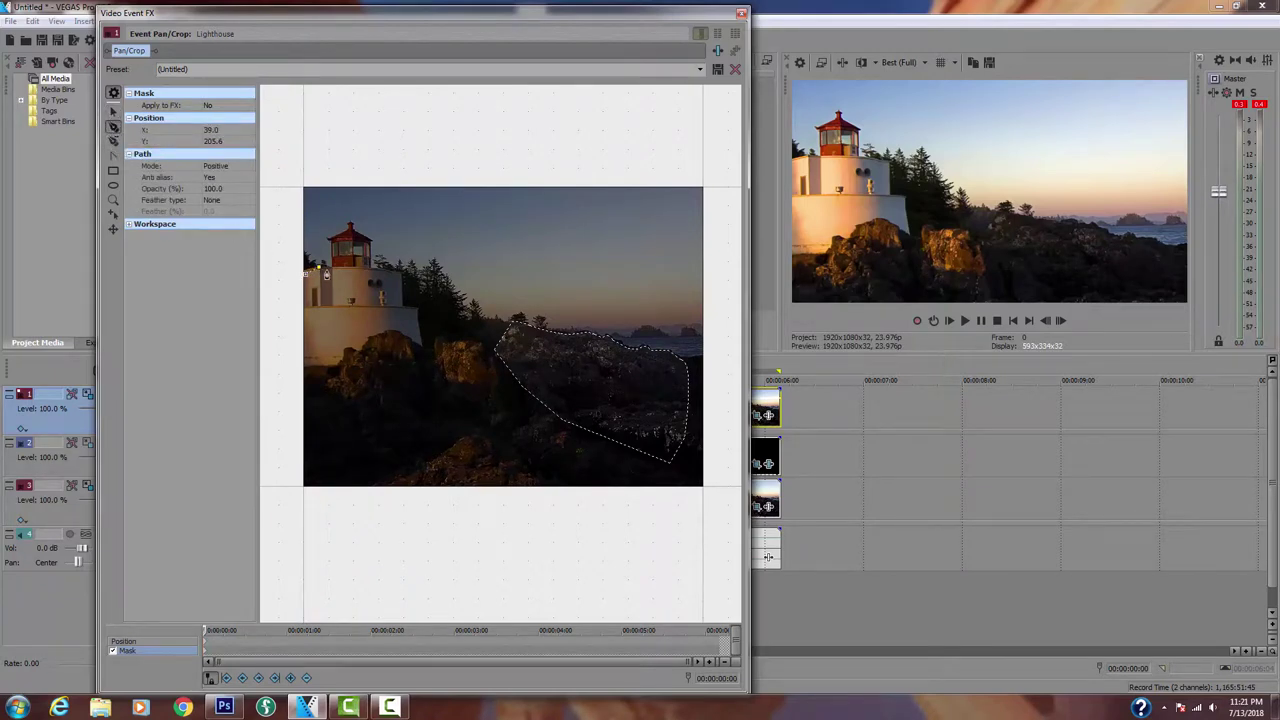
click(331, 271)
click(331, 243)
click(349, 232)
click(352, 269)
click(367, 304)
click(390, 307)
- Trace the outline along the lighthouse base and left rocks, below the frame bottom, and close it
click(393, 330)
click(422, 345)
click(437, 339)
click(486, 344)
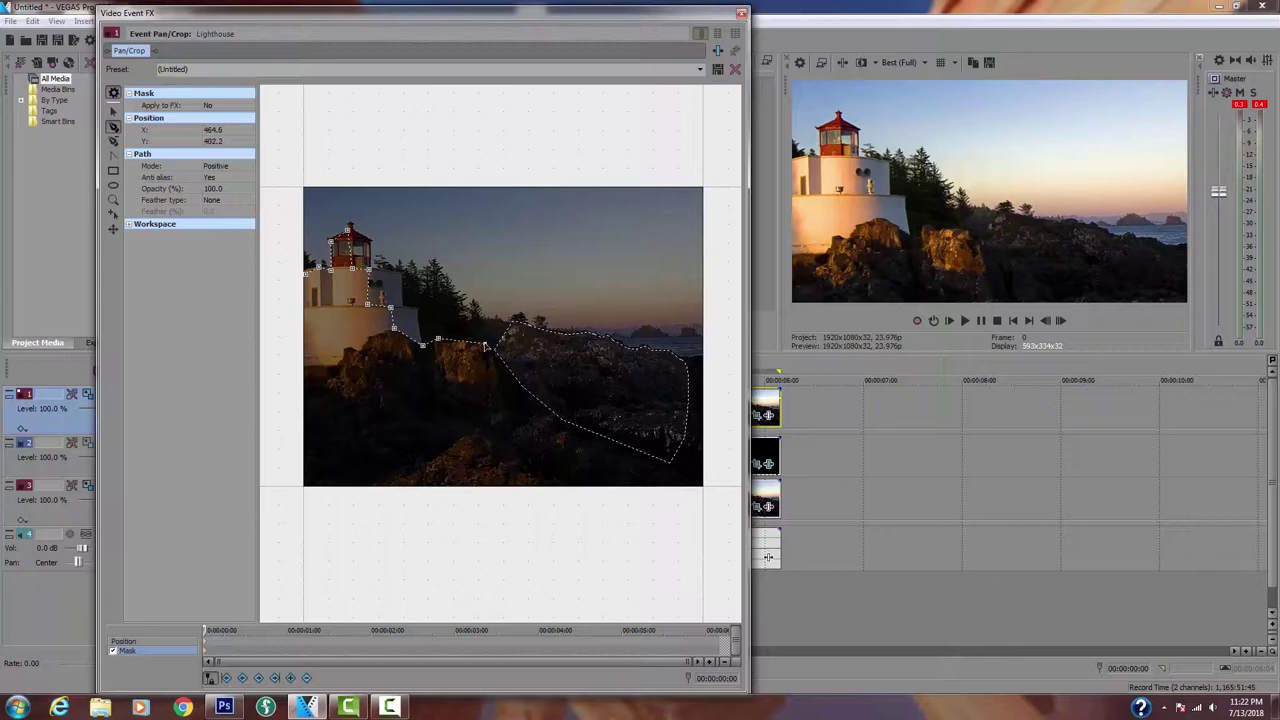
click(505, 392)
click(593, 453)
click(554, 495)
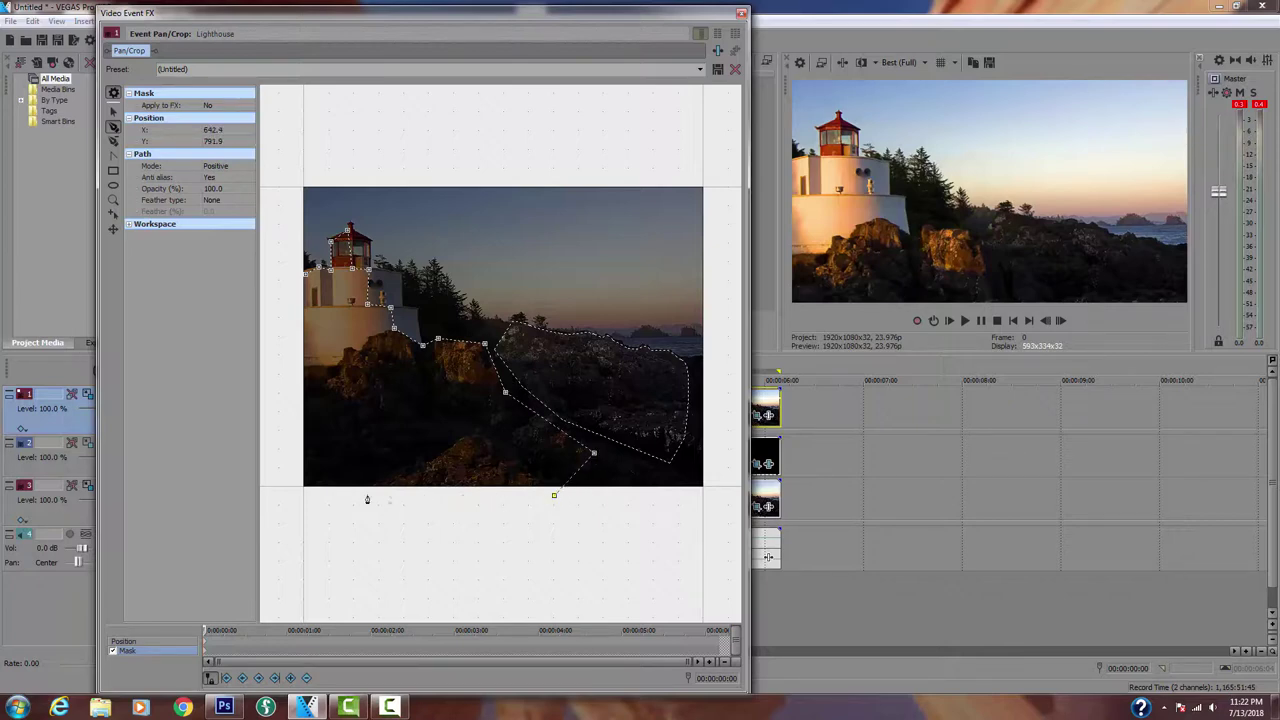
click(296, 504)
click(289, 277)
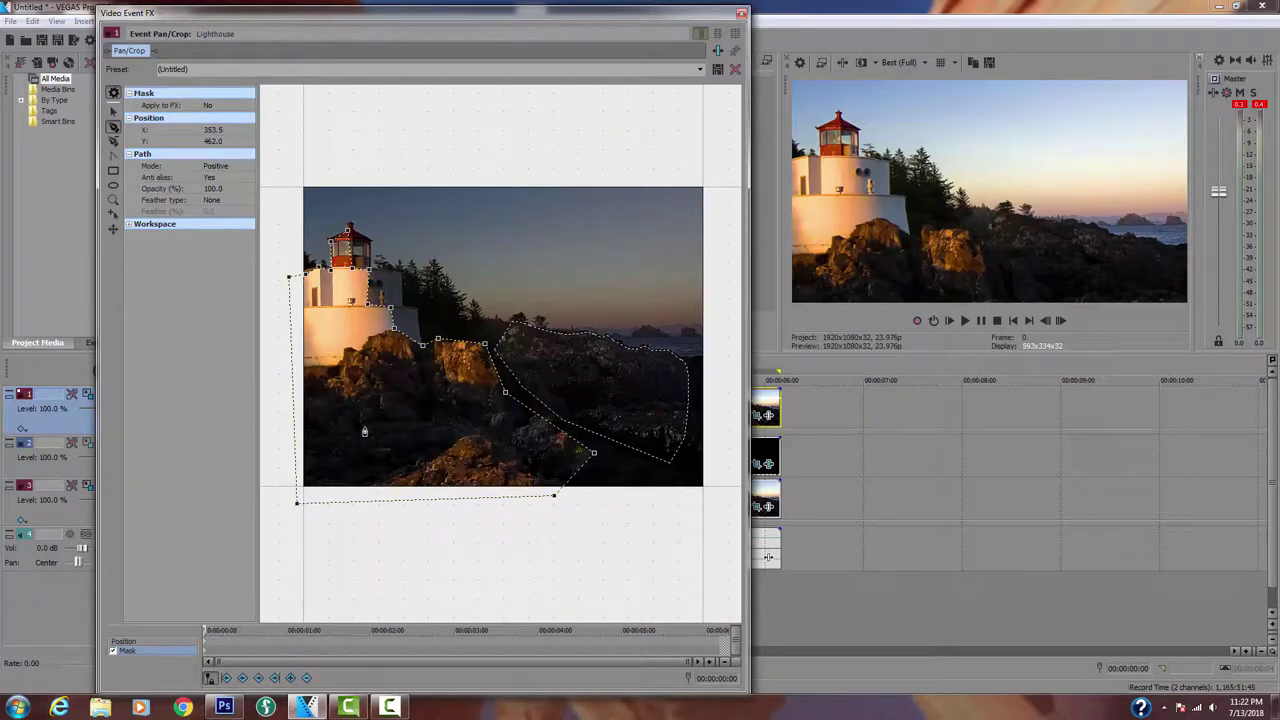
- Set the mask feather type to Both at 12.0%, then deselect all mask points
click(221, 201)
click(222, 227)
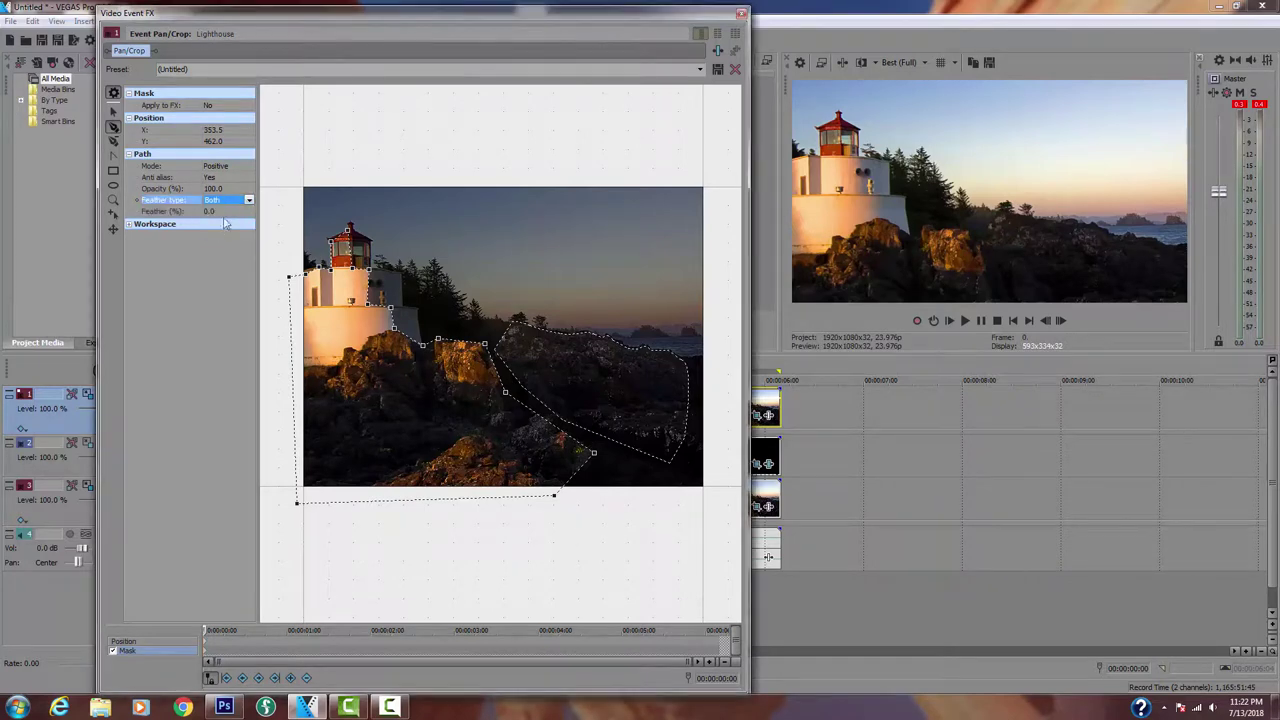
click(249, 212)
drag(209, 224, 219, 225)
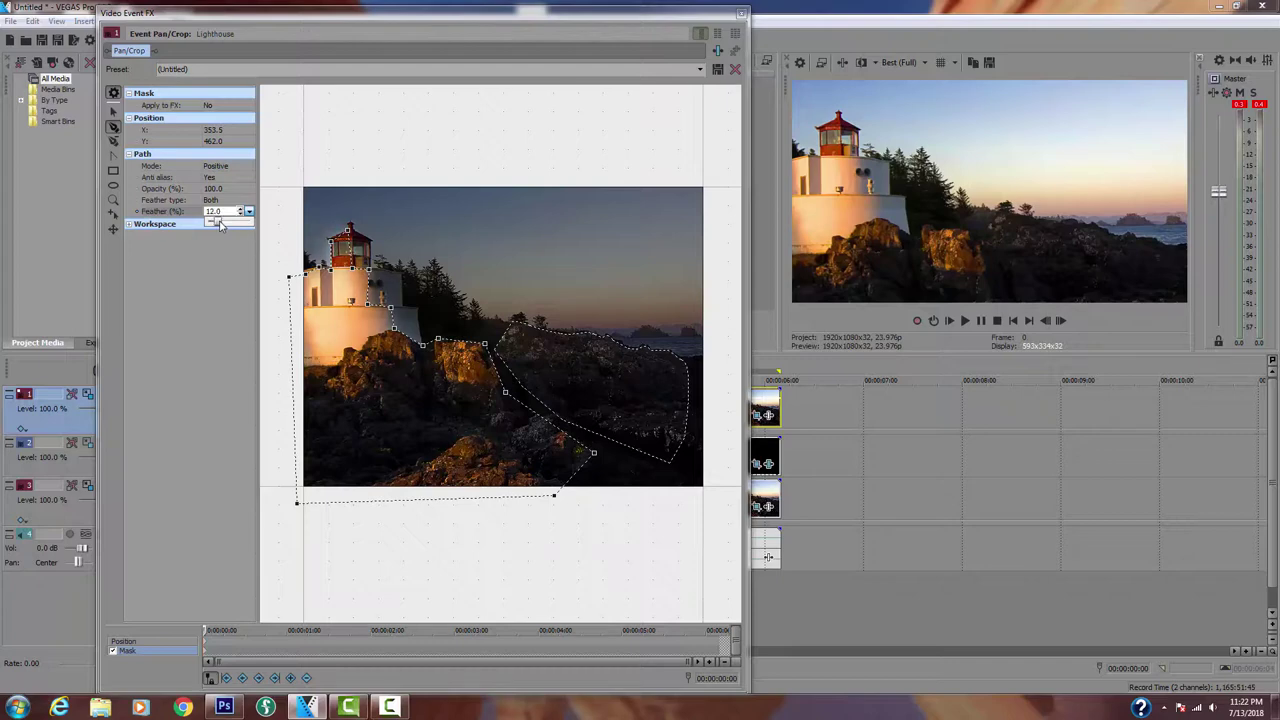
right_click(421, 263)
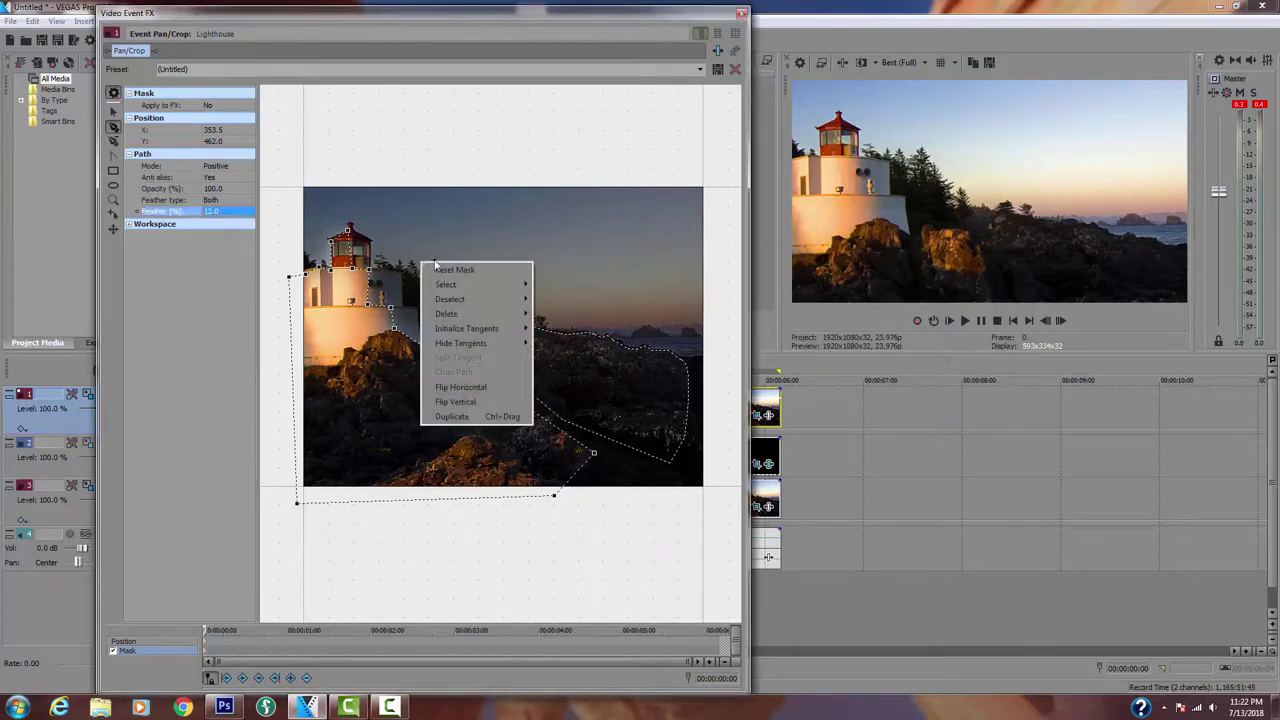
mouse_move(452, 298)
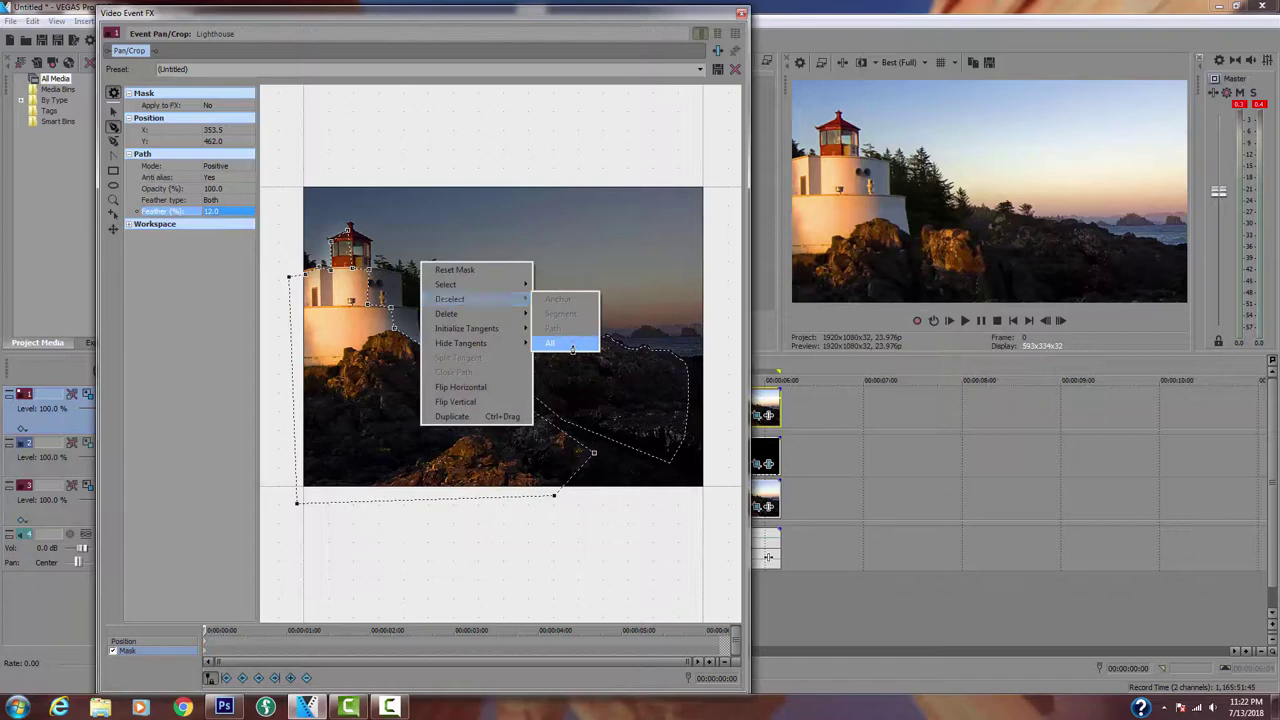
click(575, 346)
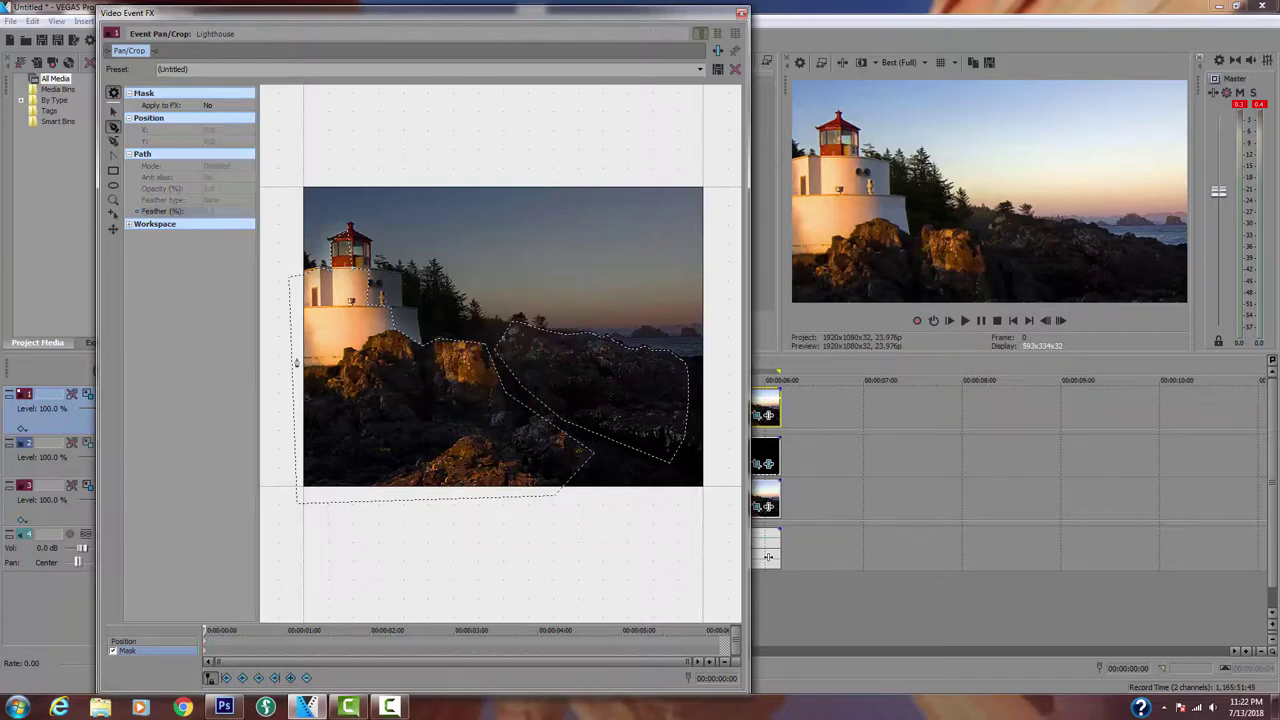
click(741, 16)
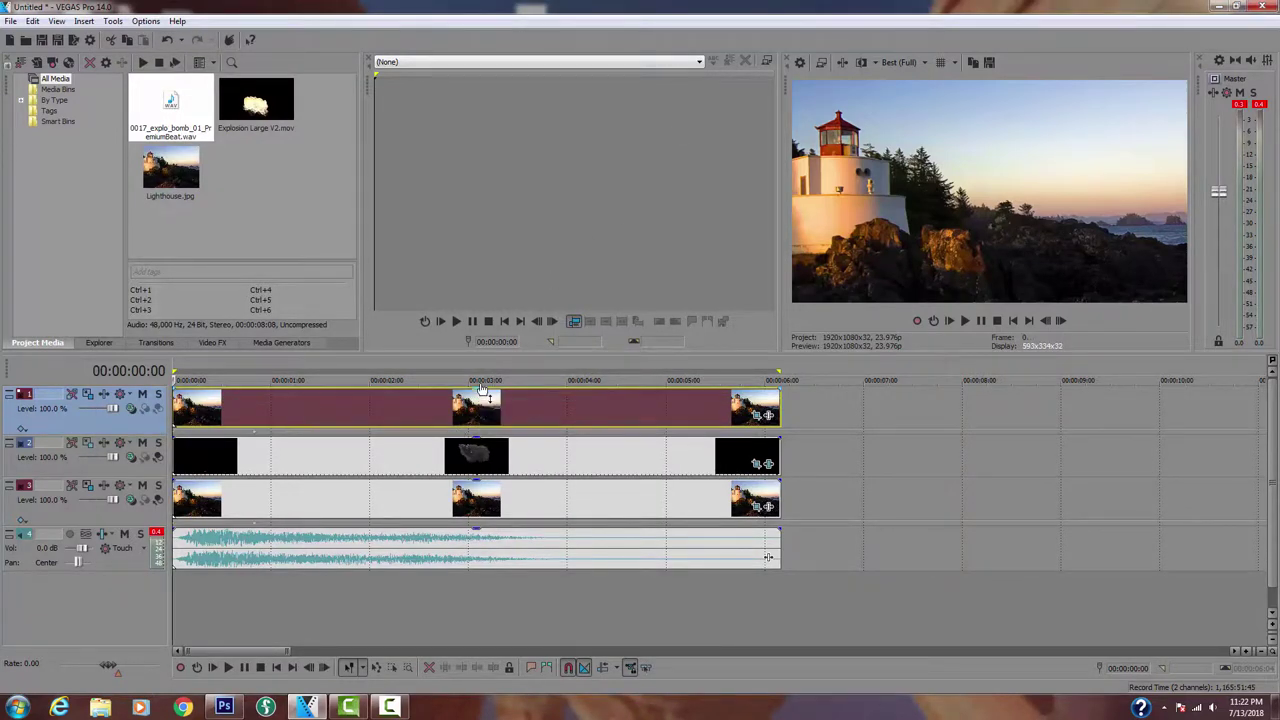
click(769, 508)
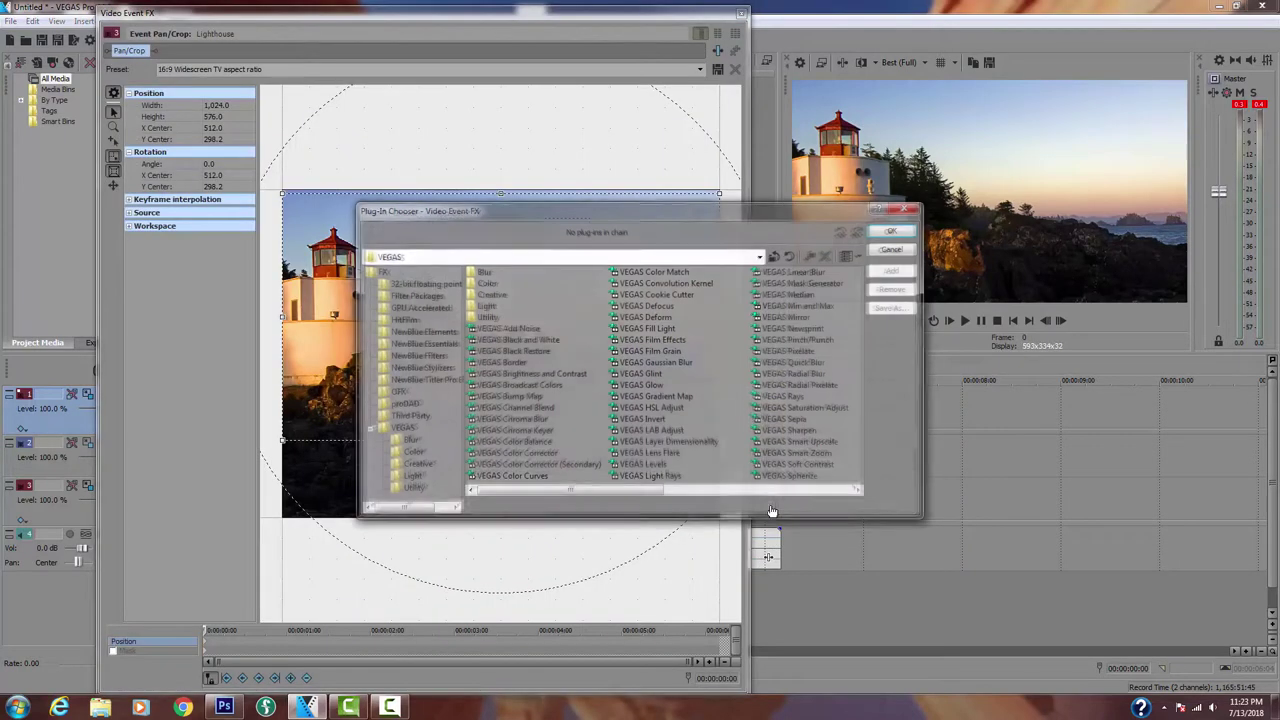
click(891, 250)
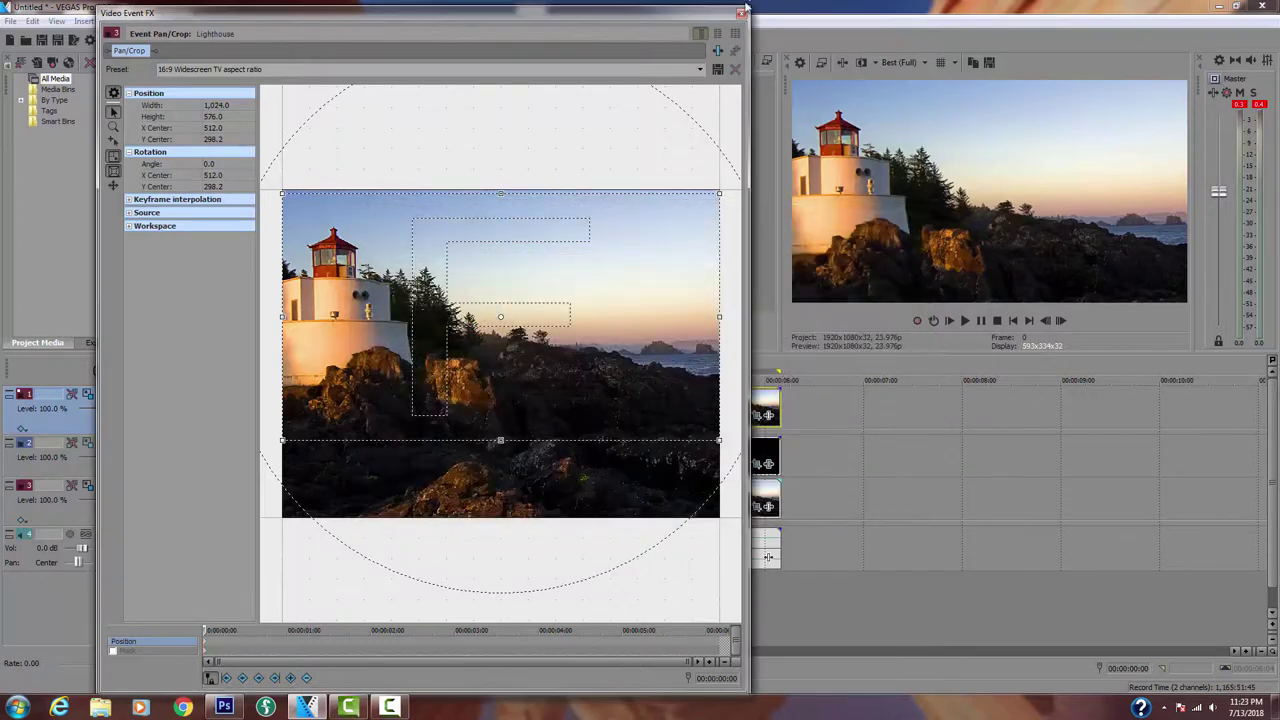
click(743, 13)
key(space)
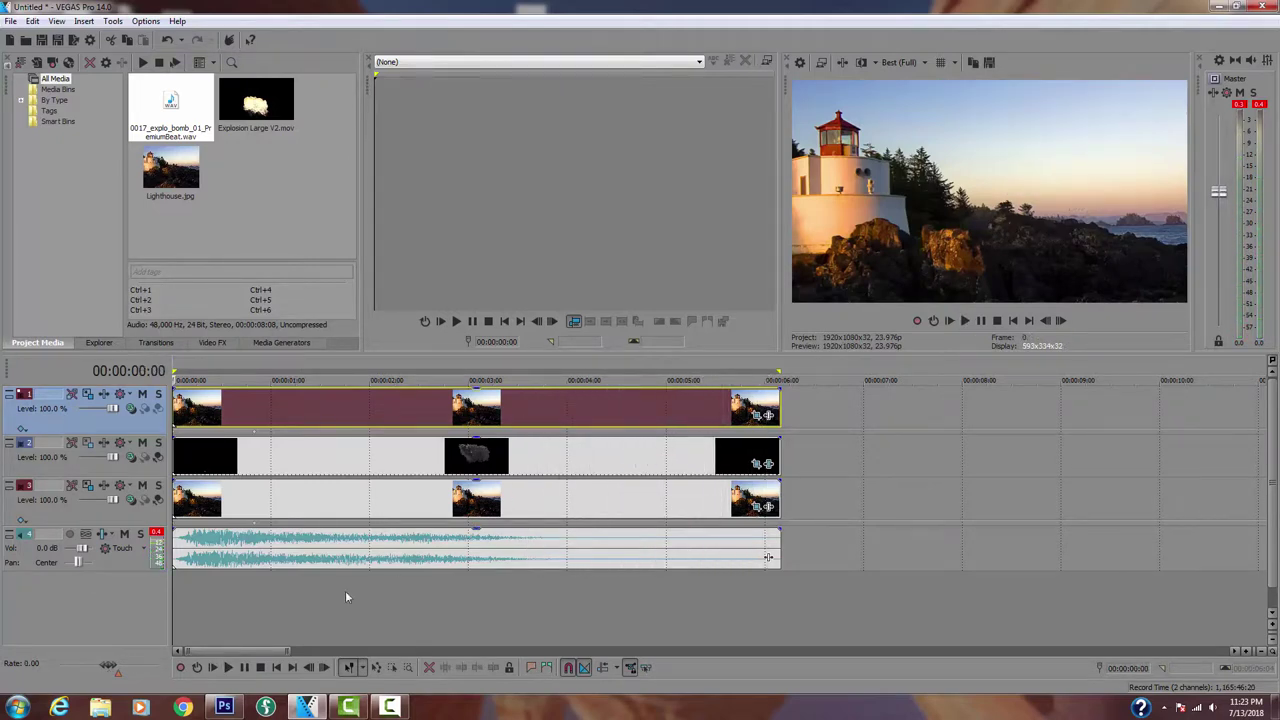
key(space)
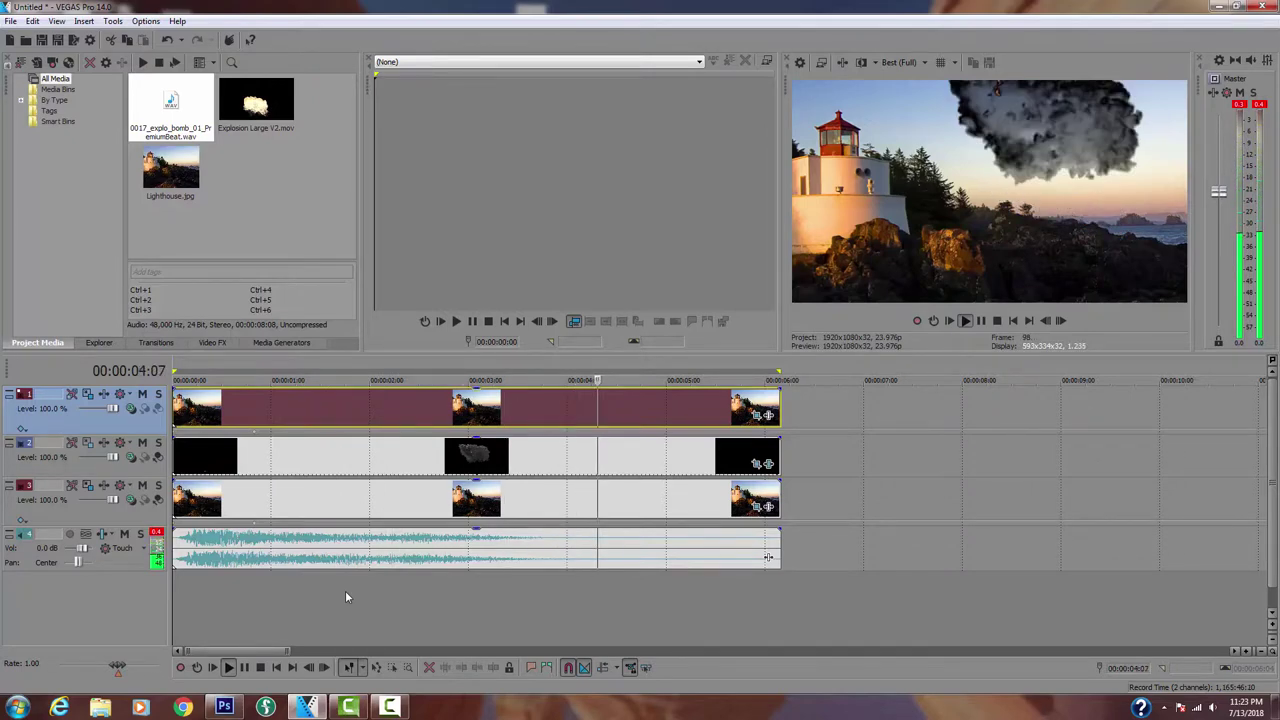
key(space)
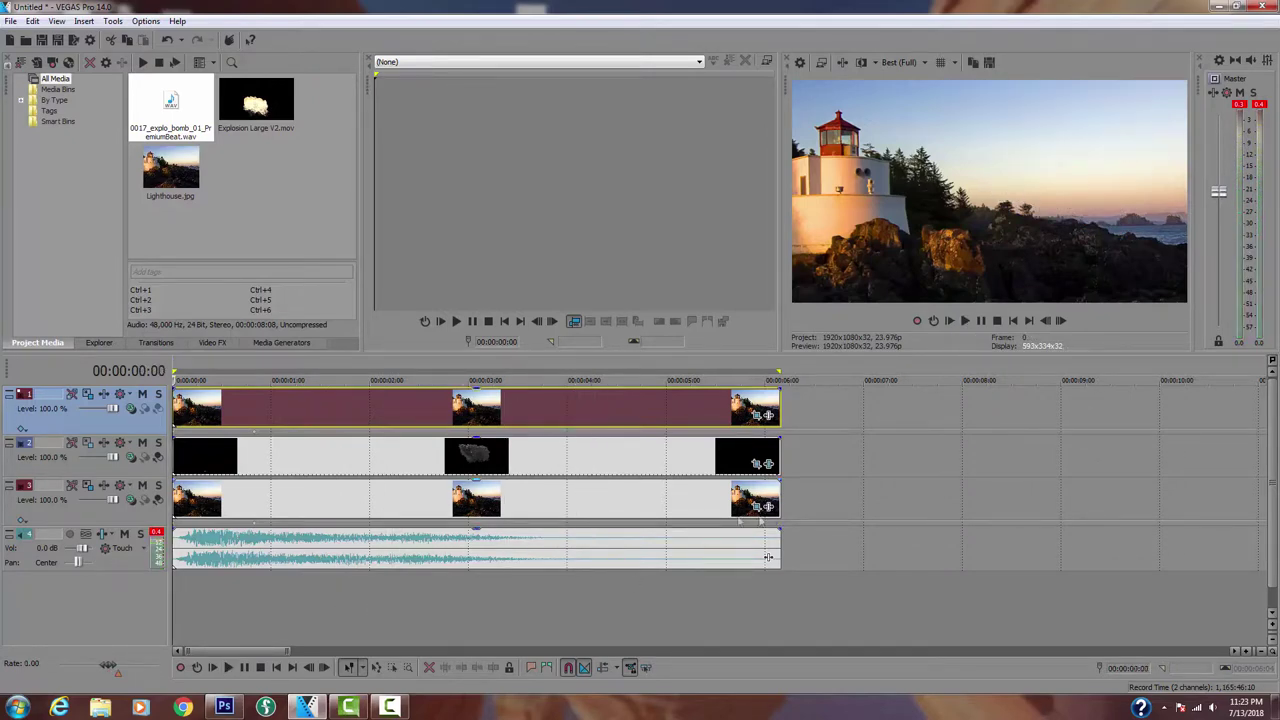
- Add VEGAS Color Corrector to the Lighthouse event's effect chain
click(767, 506)
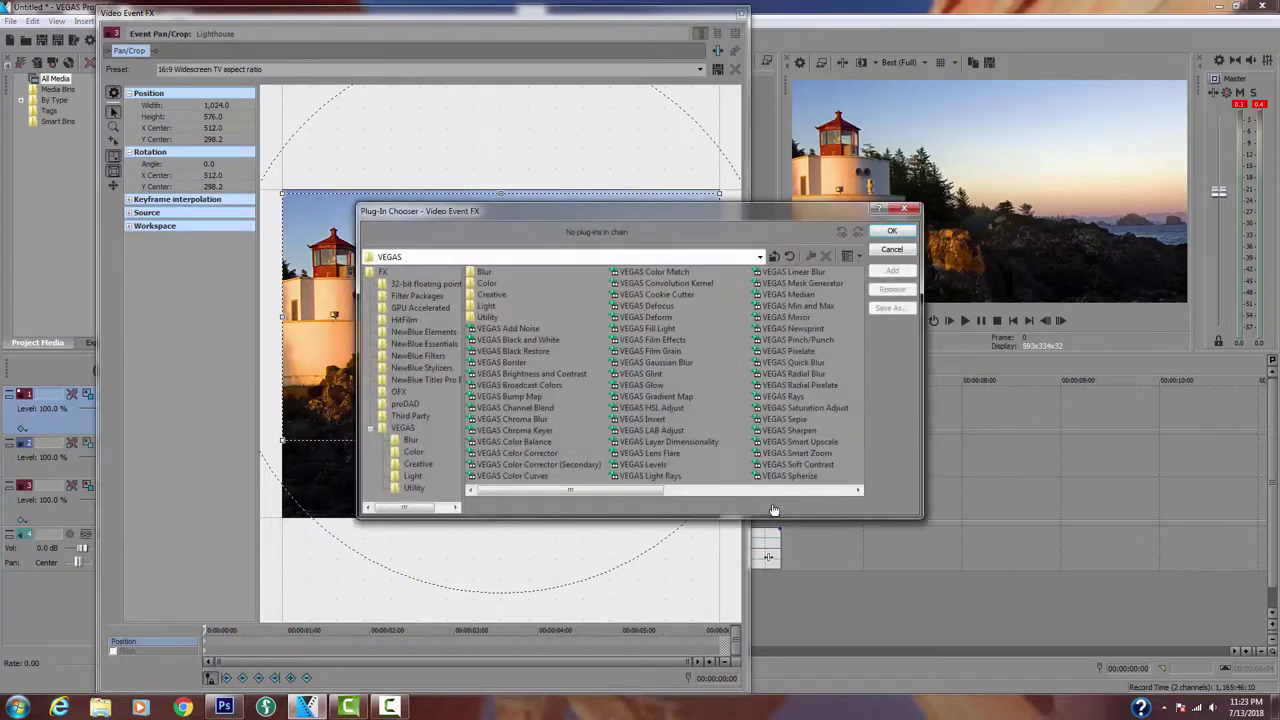
click(545, 455)
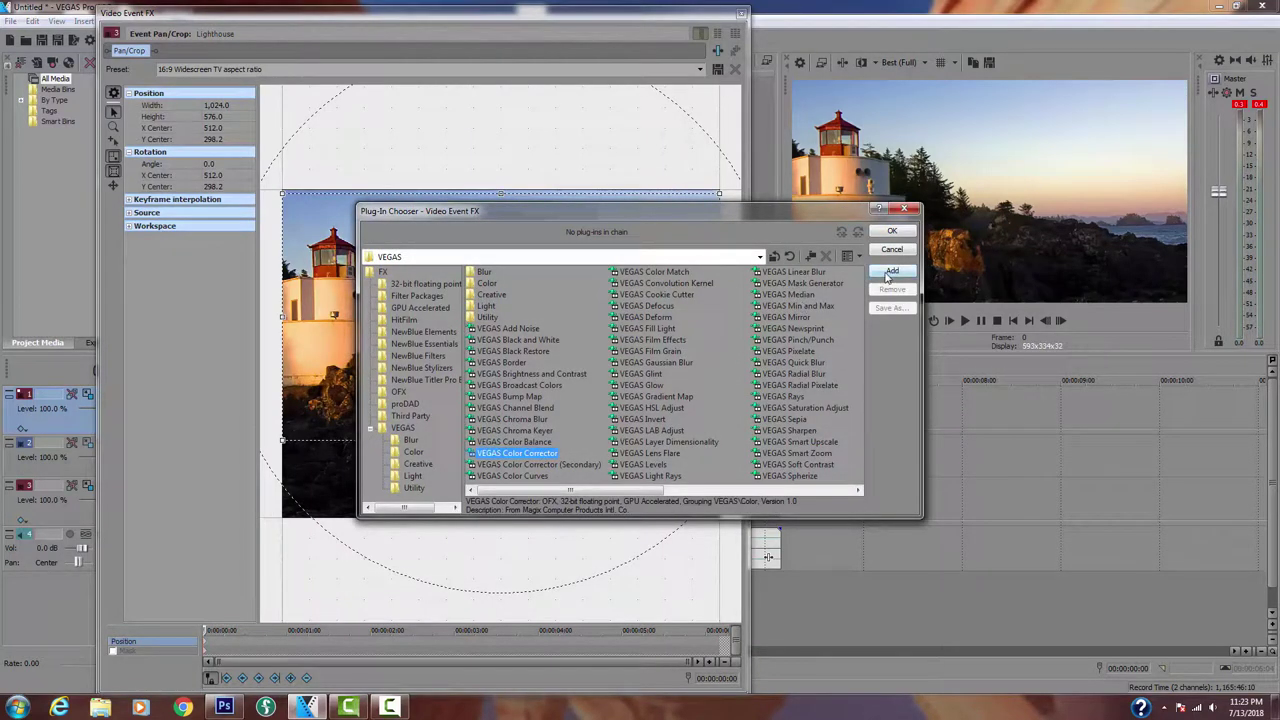
click(889, 272)
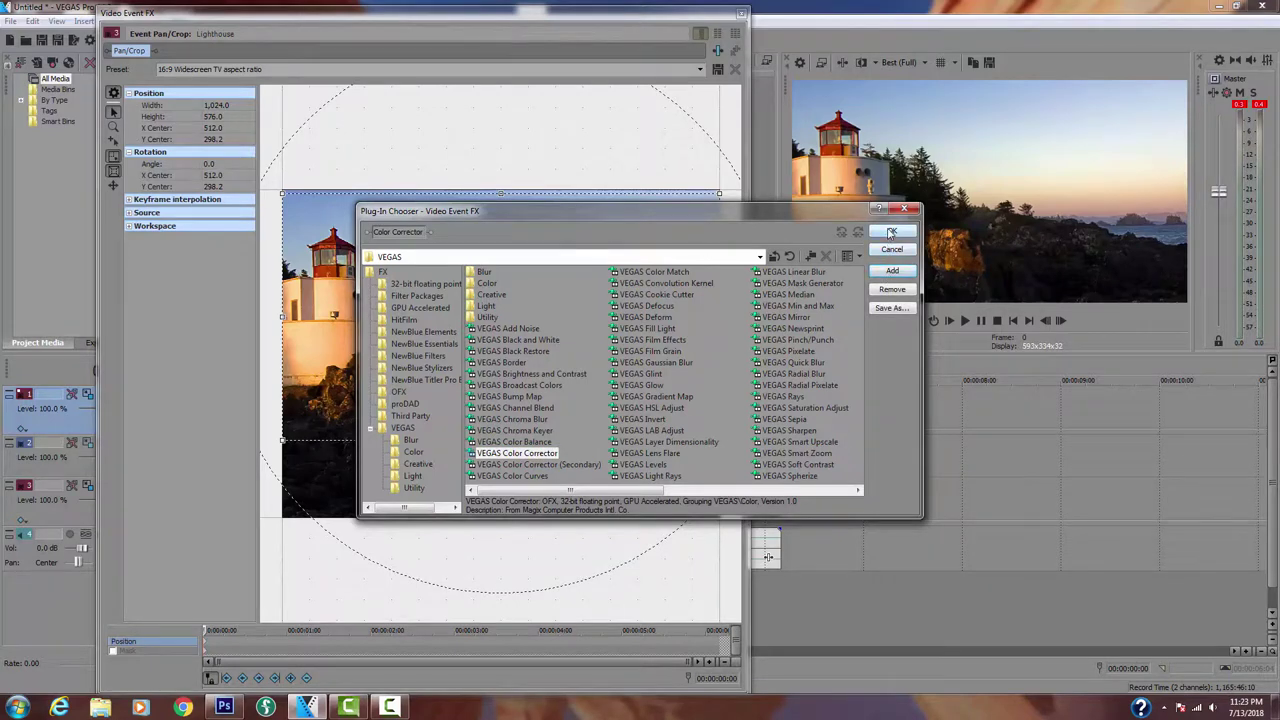
click(891, 233)
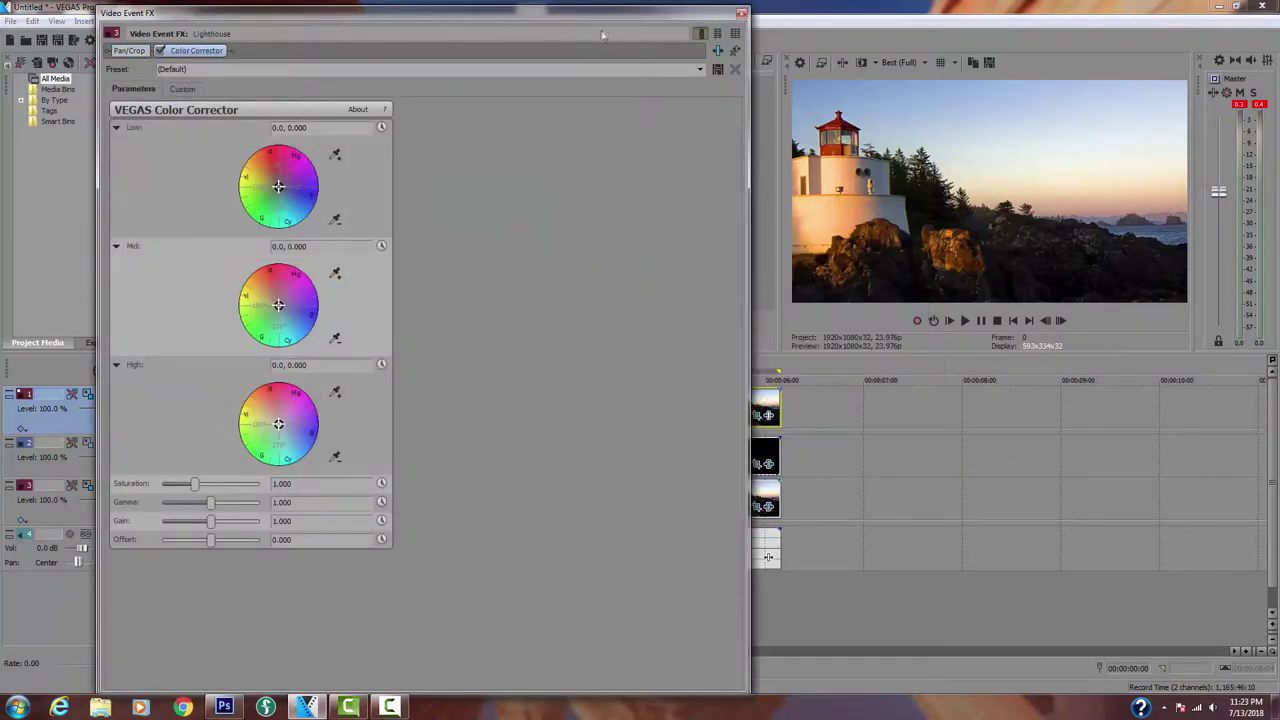
- Move the effects window aside, play the composite and step back two frames in the explosion
drag(596, 16, 290, 94)
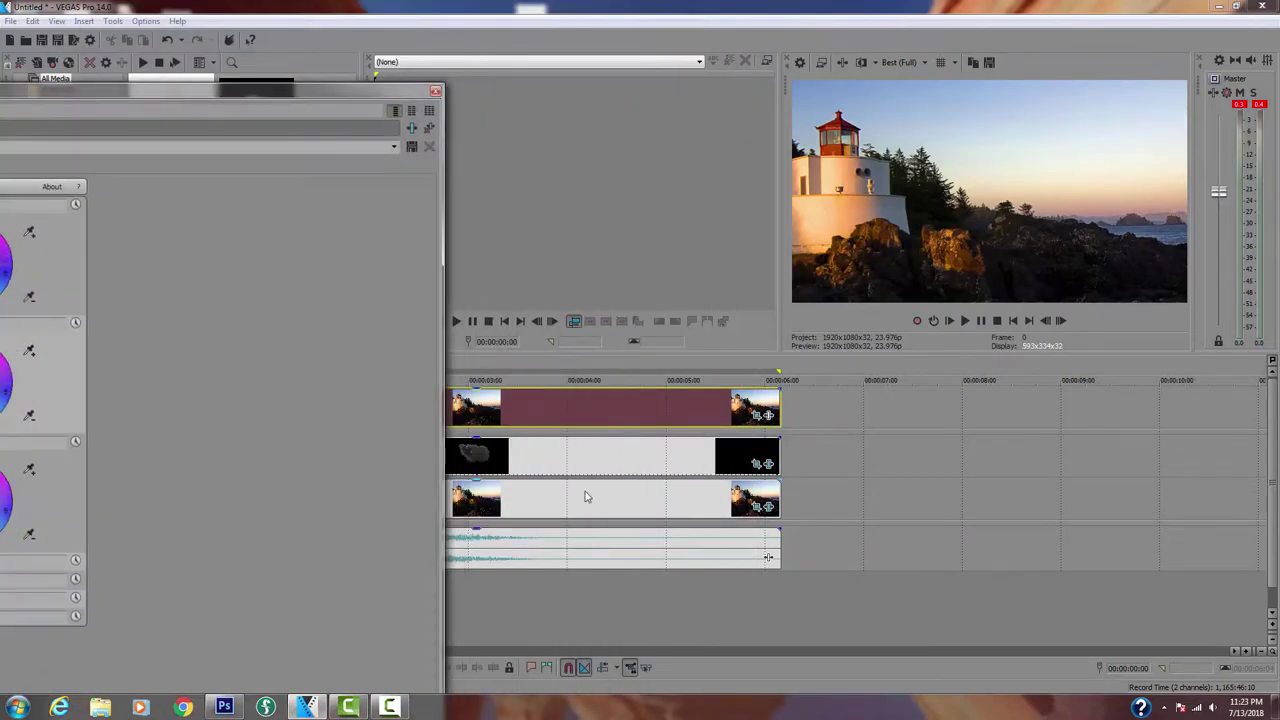
drag(369, 90, 245, 621)
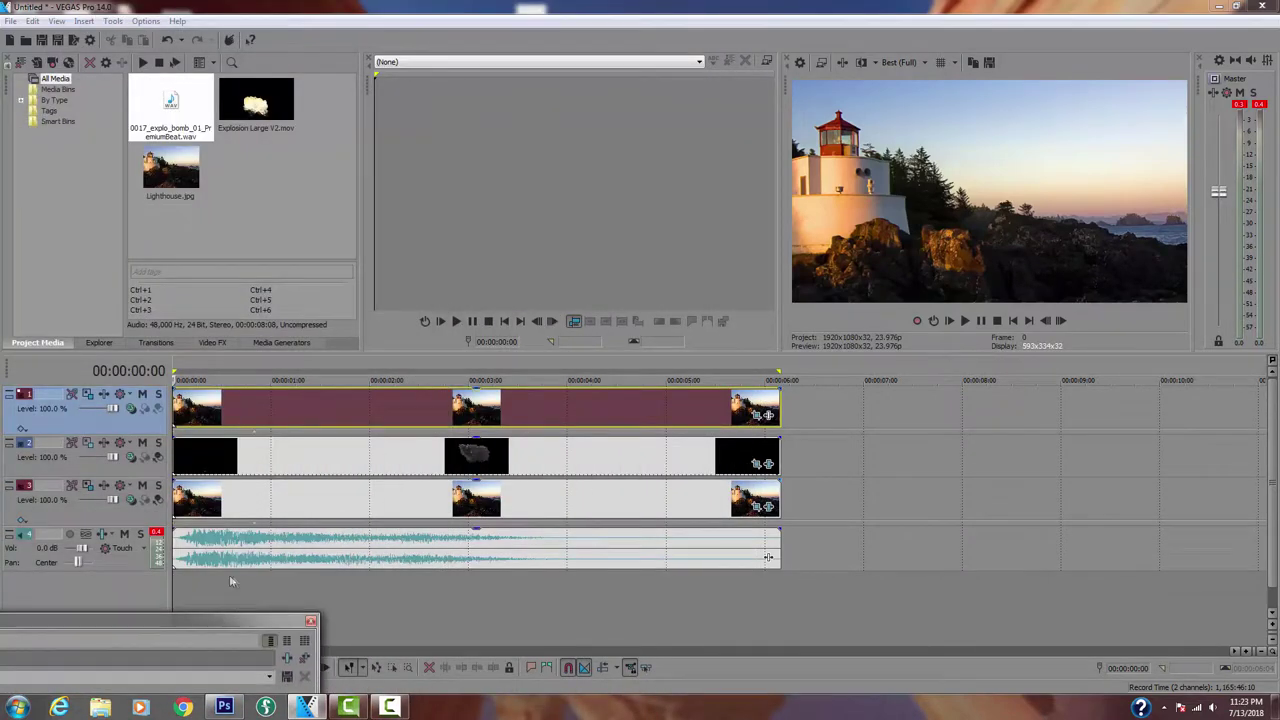
click(965, 321)
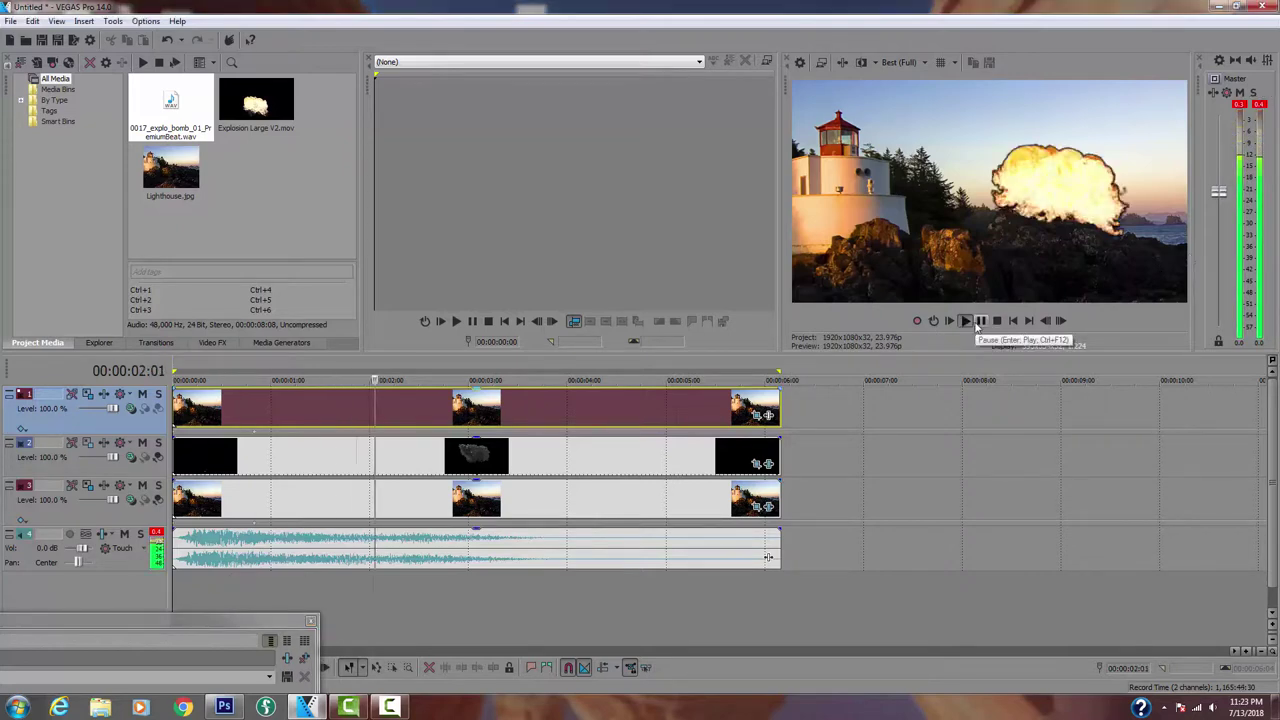
click(979, 322)
key(Left)
key(Left)
key(Left)
key(Left)
key(Left)
key(Left)
key(Left)
key(Left)
key(Left)
key(Left)
key(Left)
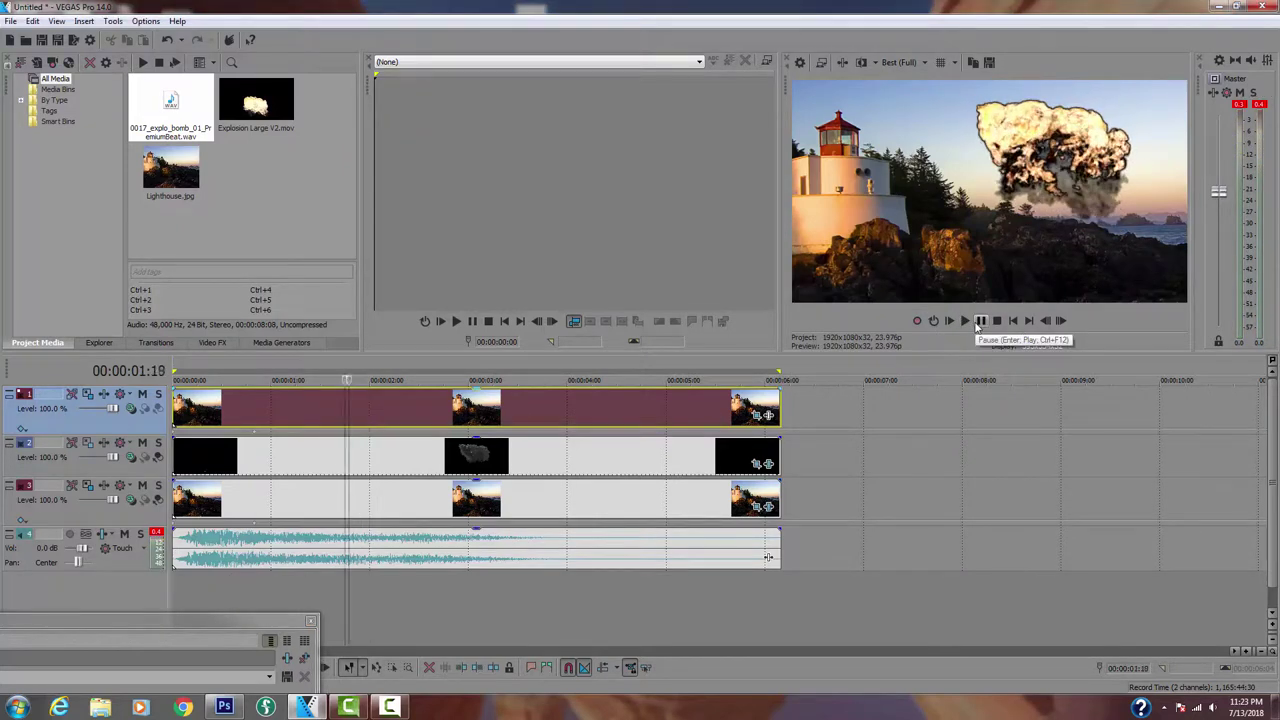
key(Left)
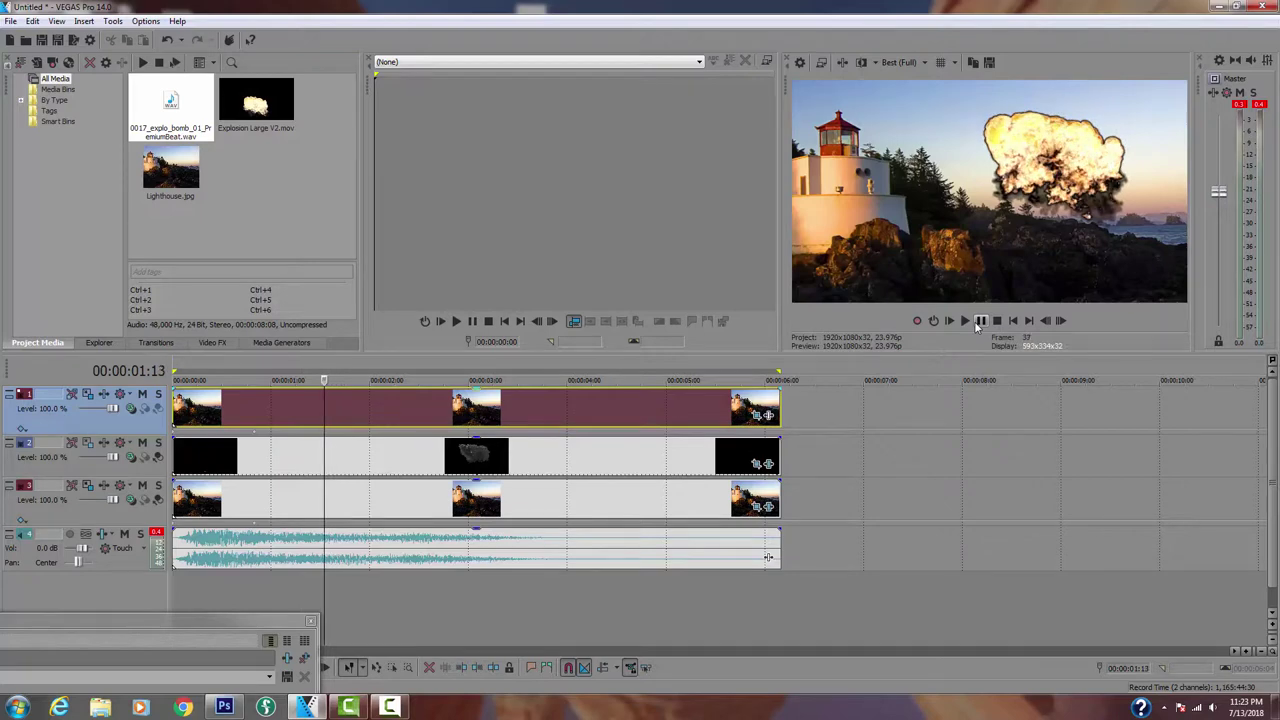
- Sample a midtone from the preview and shift the Mid colour toward orange-red, to 139.3, 0.6815
drag(137, 627, 566, 68)
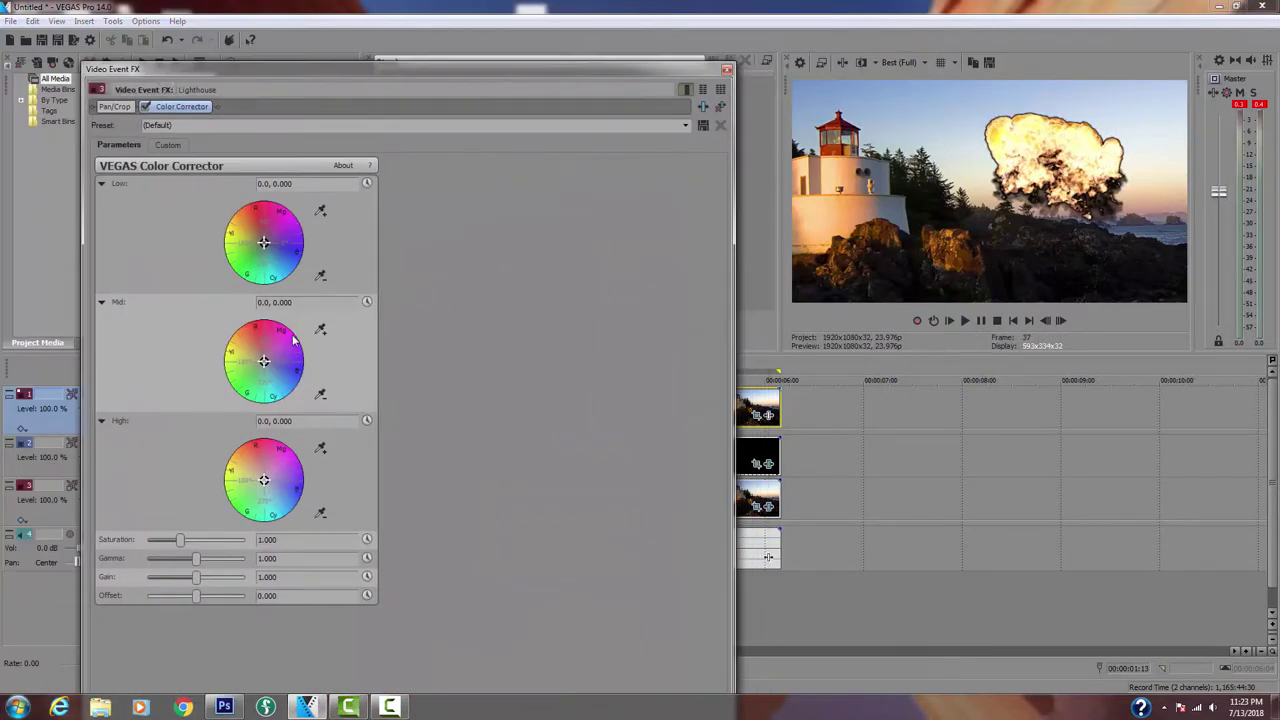
click(322, 331)
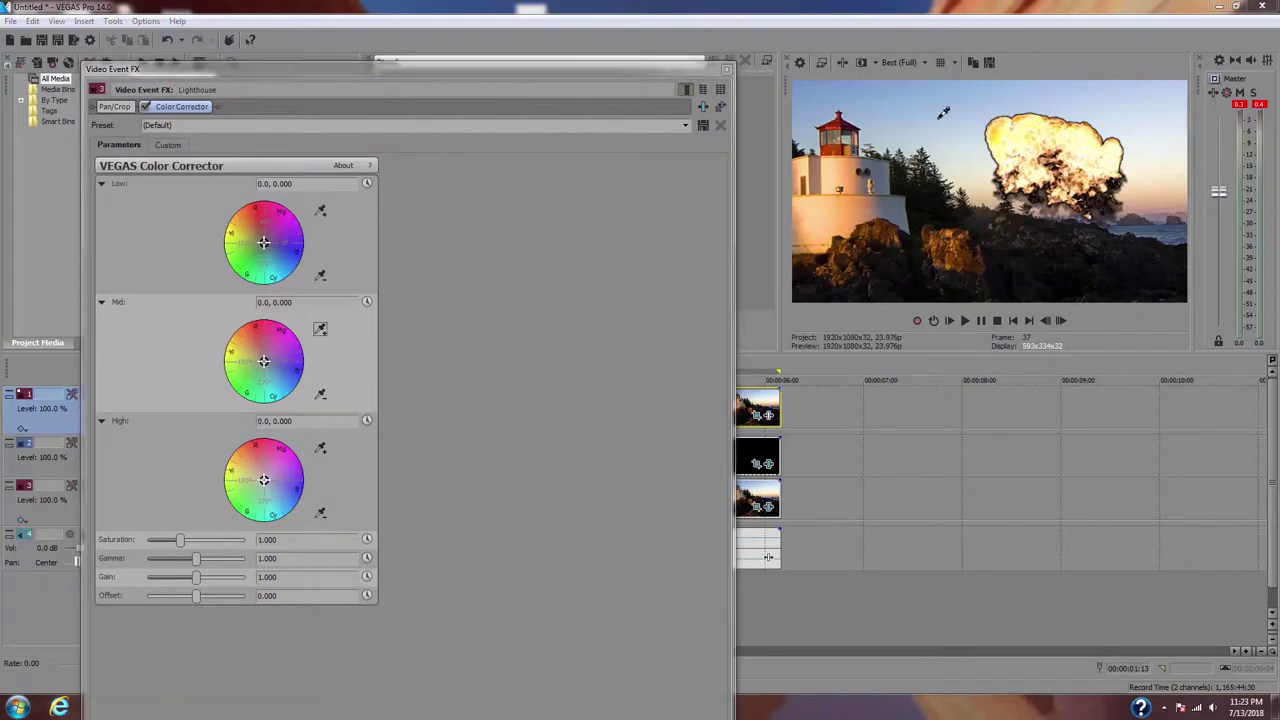
click(1010, 125)
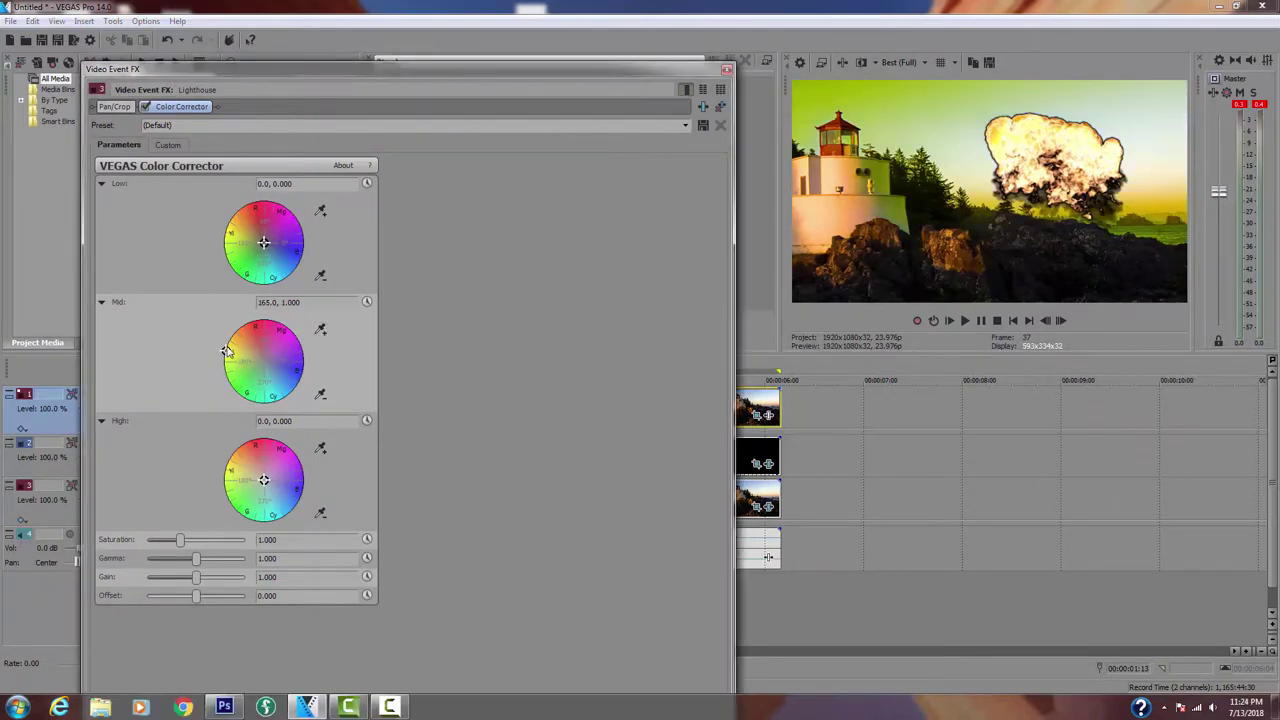
drag(226, 350, 244, 342)
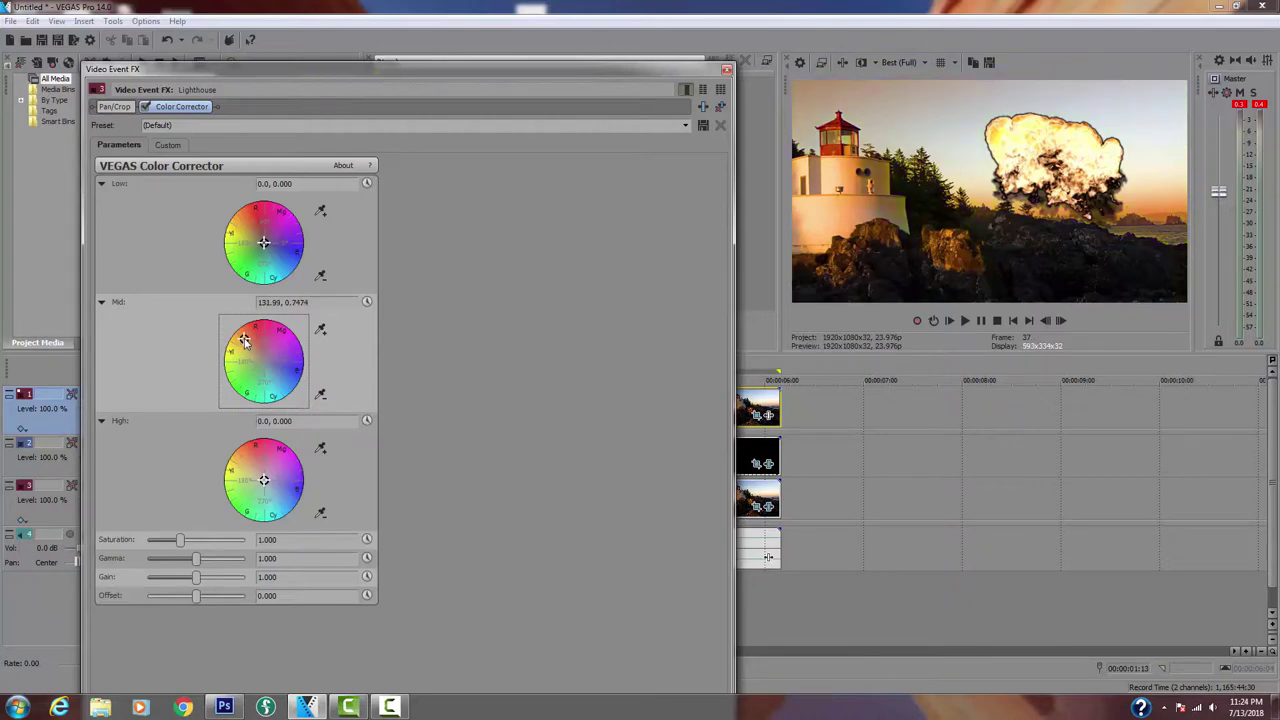
mouse_move(244, 342)
mouse_down()
mouse_move(253, 348)
mouse_move(243, 345)
mouse_up()
- Enable Saturation keyframing and set keyframes at the Lighthouse event start and frame 8
click(367, 540)
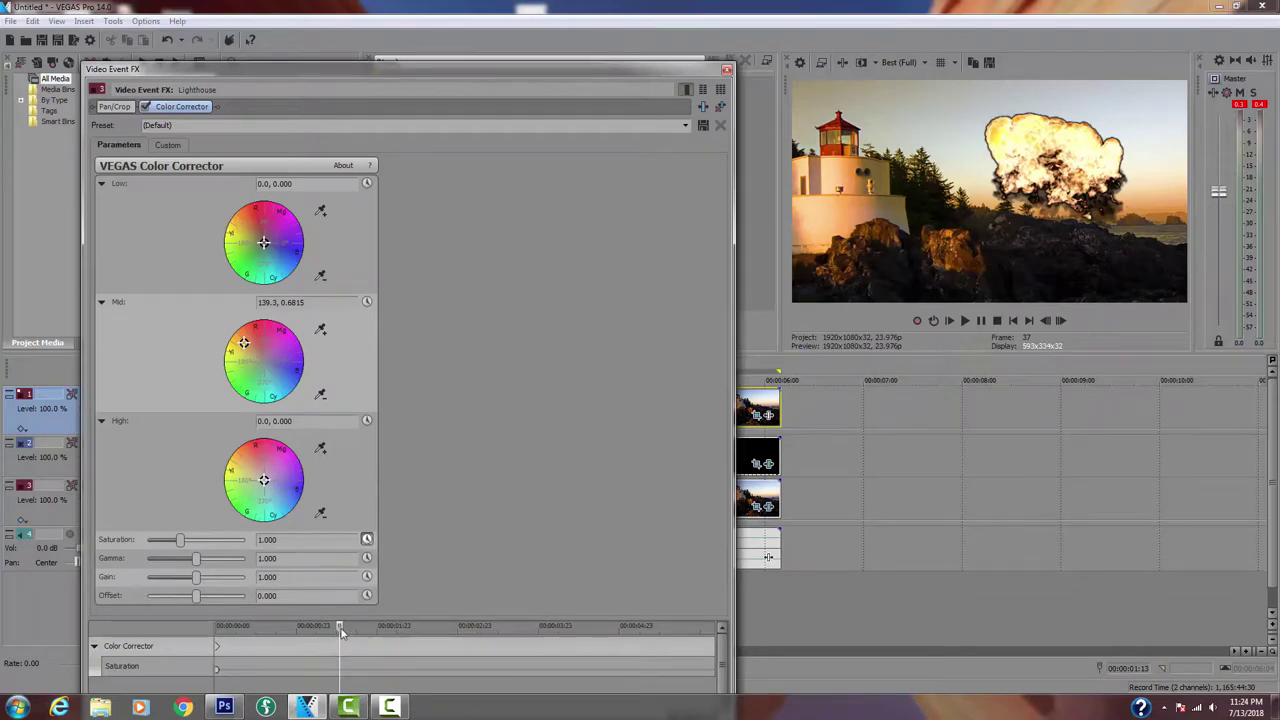
drag(493, 70, 526, 5)
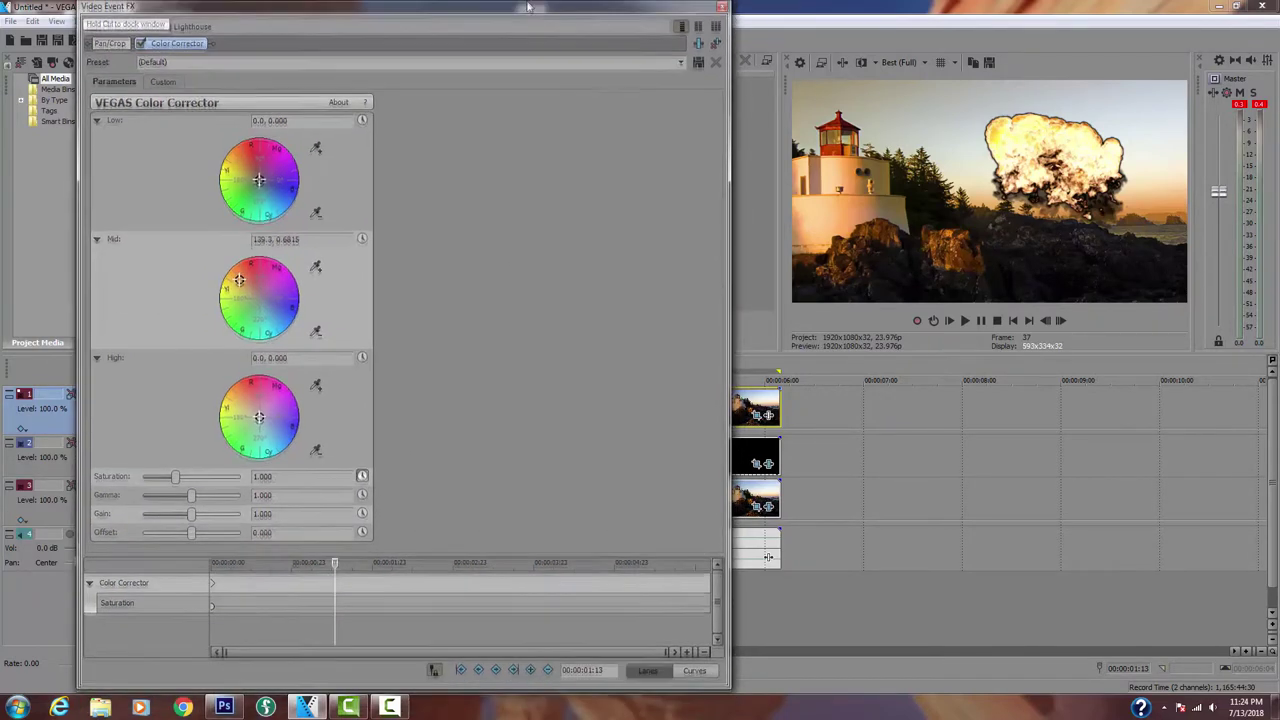
click(461, 673)
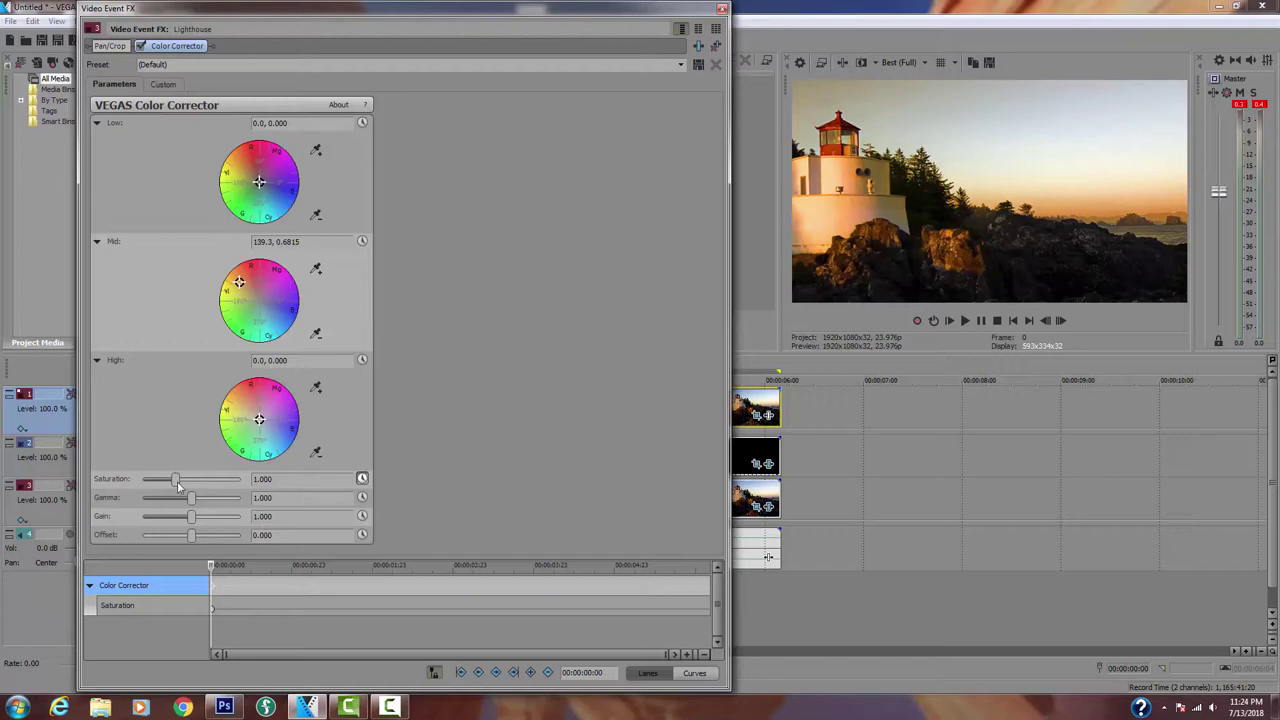
drag(178, 483, 170, 486)
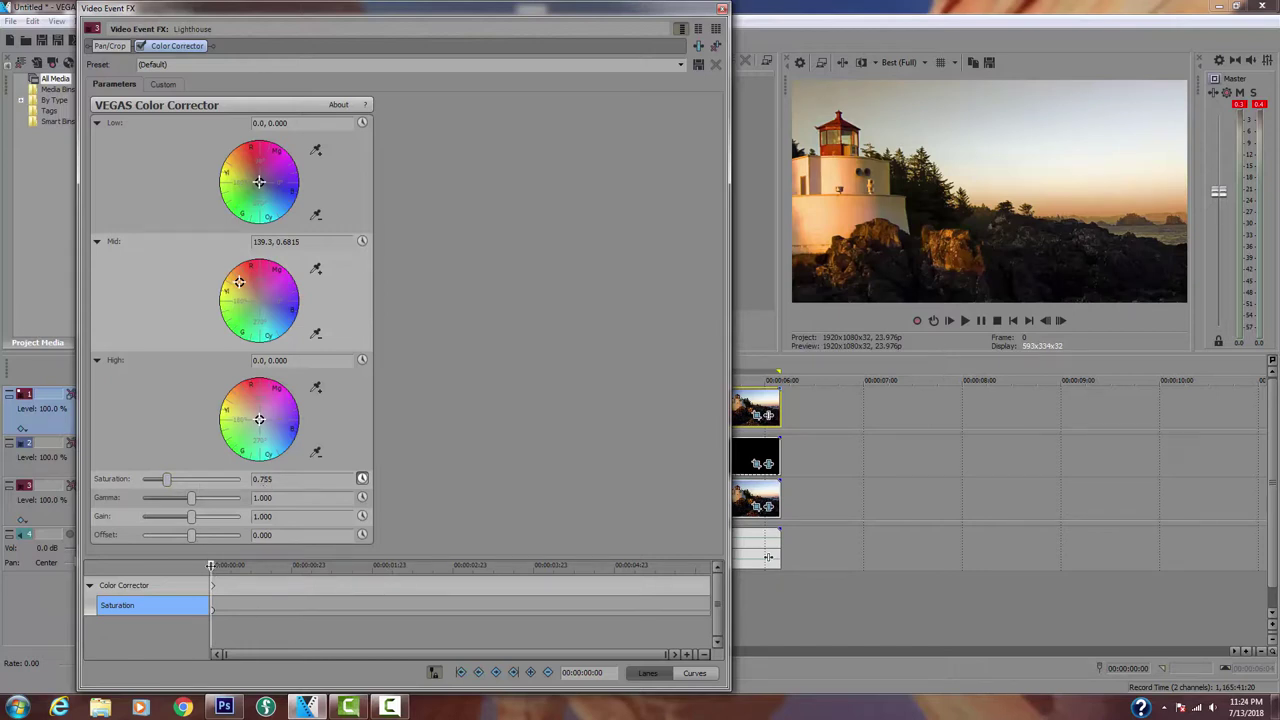
drag(212, 567, 272, 568)
click(254, 568)
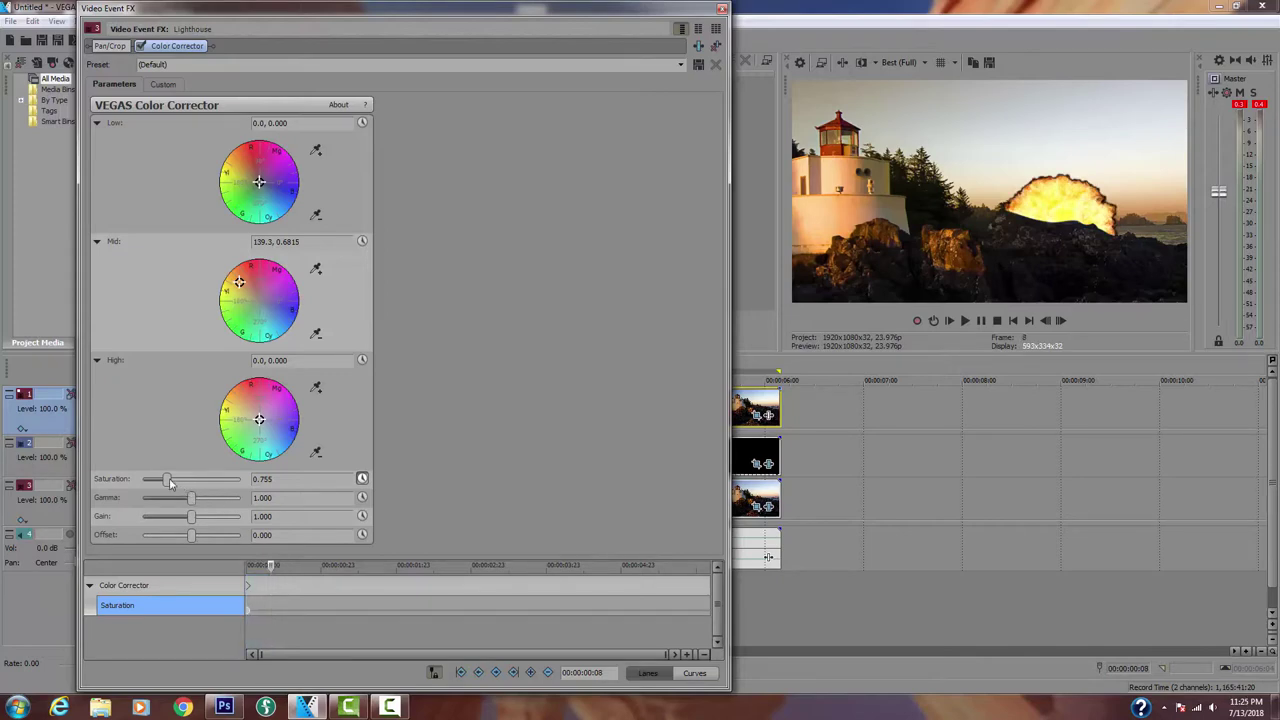
drag(170, 483, 178, 482)
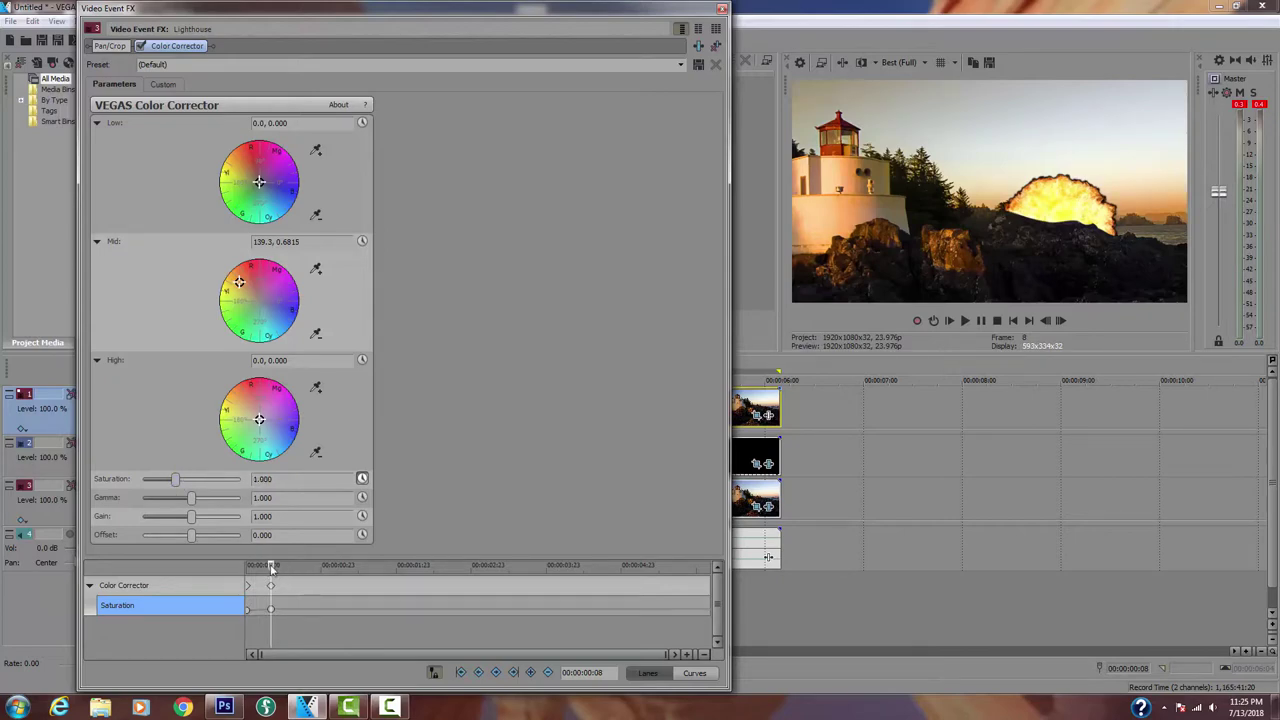
- Add rising Saturation keyframes at frame 16 and frame 28, peaking at 1.857
drag(271, 567, 304, 567)
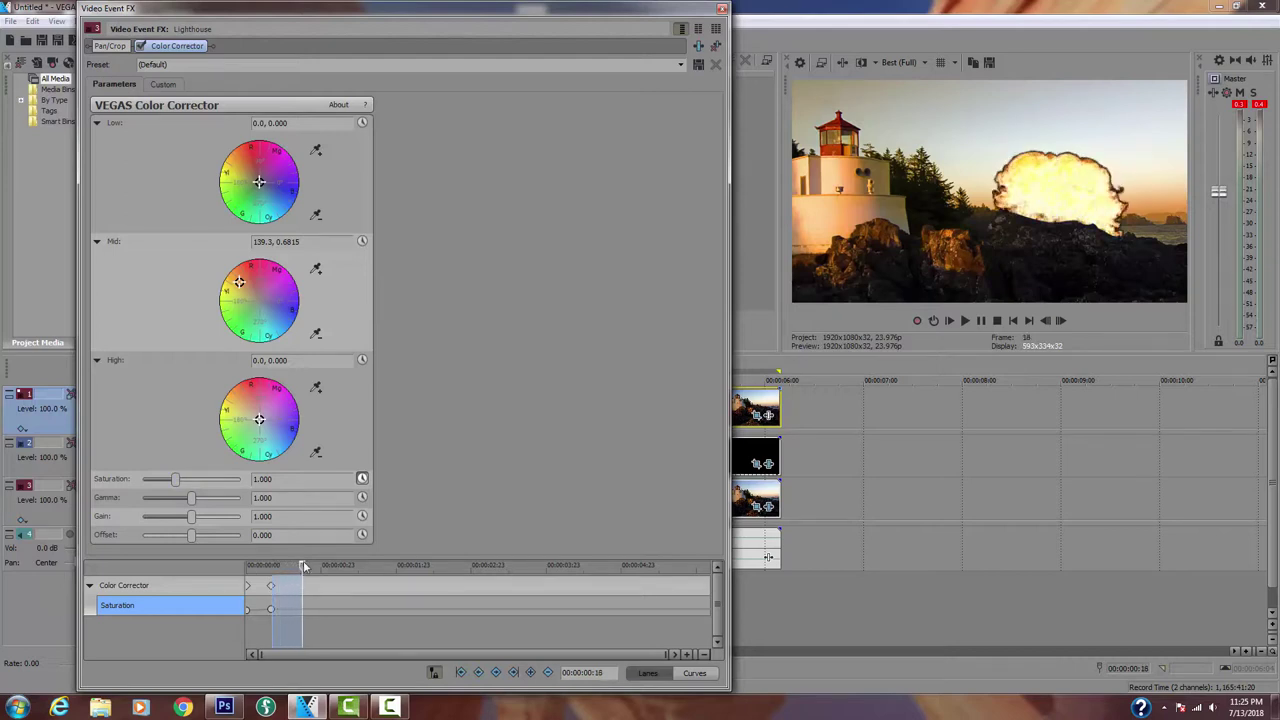
click(304, 567)
drag(176, 480, 197, 485)
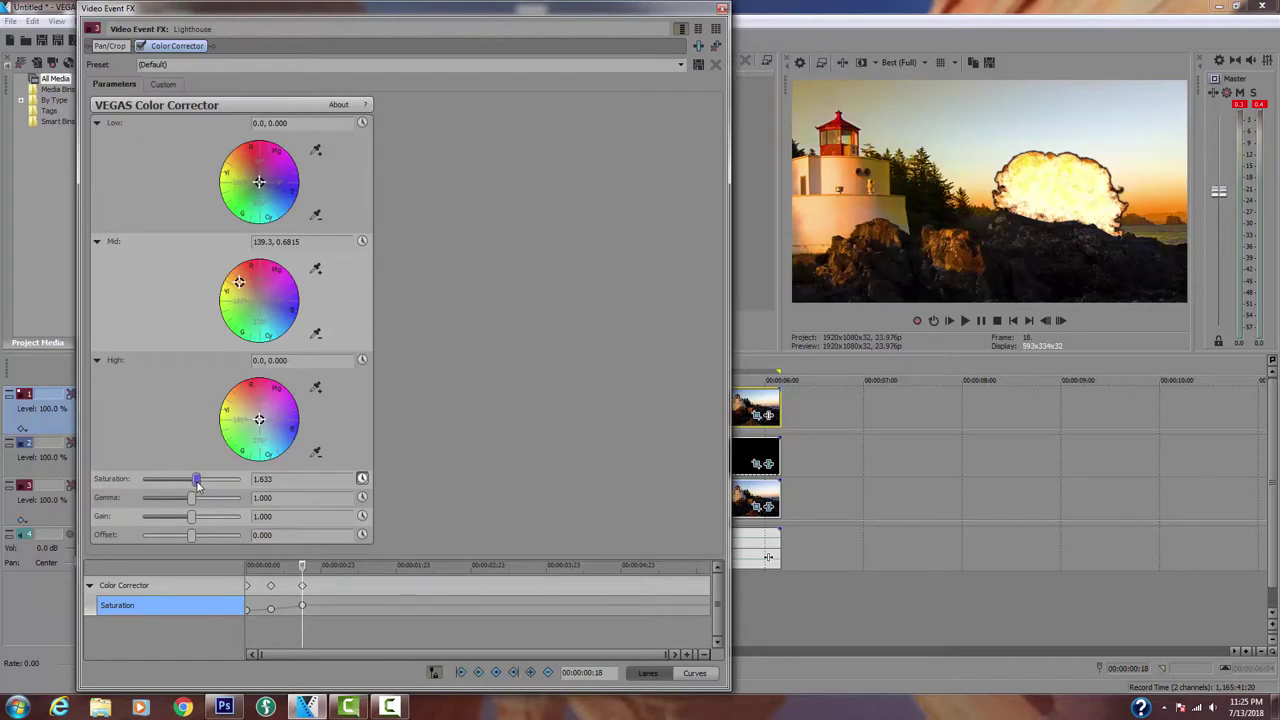
click(306, 567)
drag(306, 567, 334, 567)
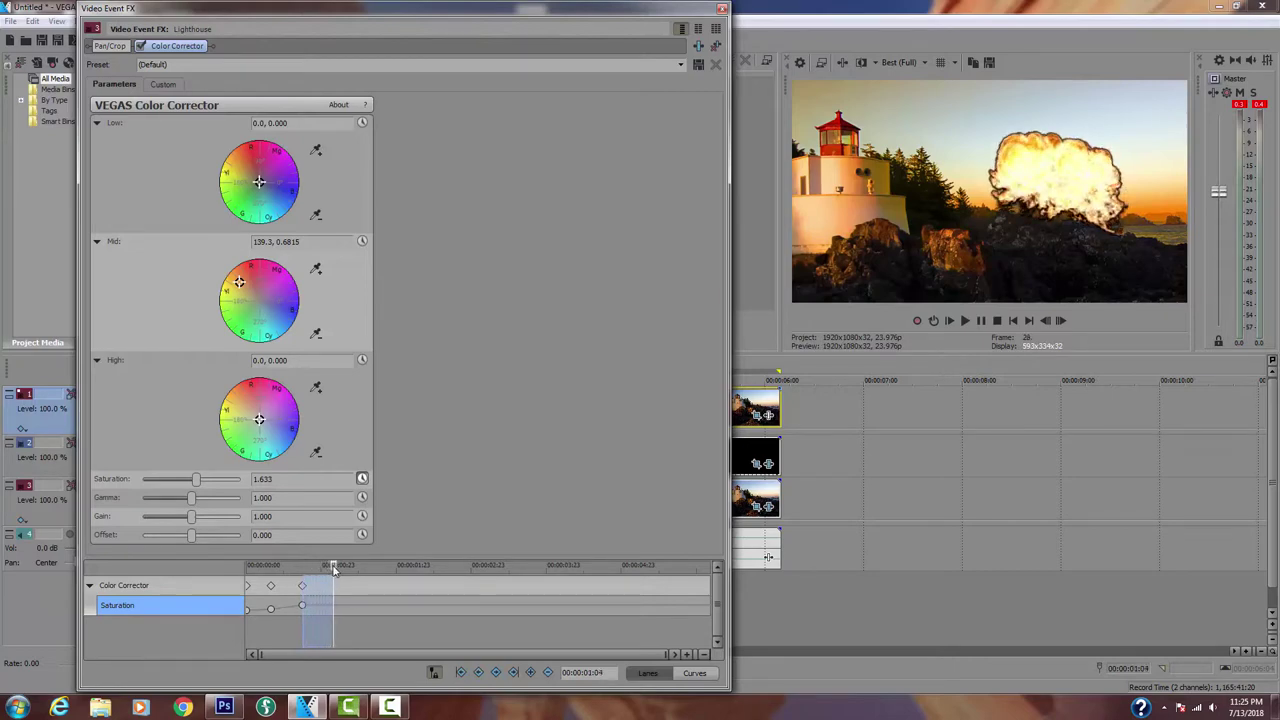
click(334, 567)
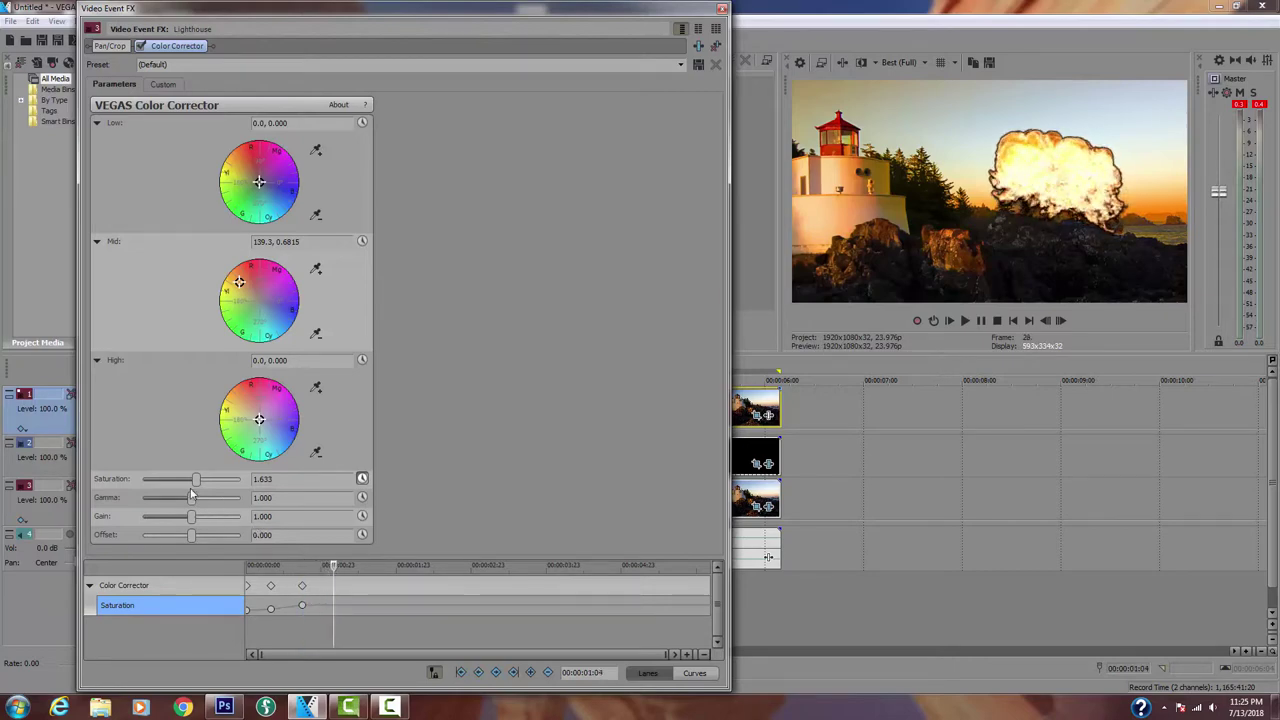
drag(197, 480, 206, 488)
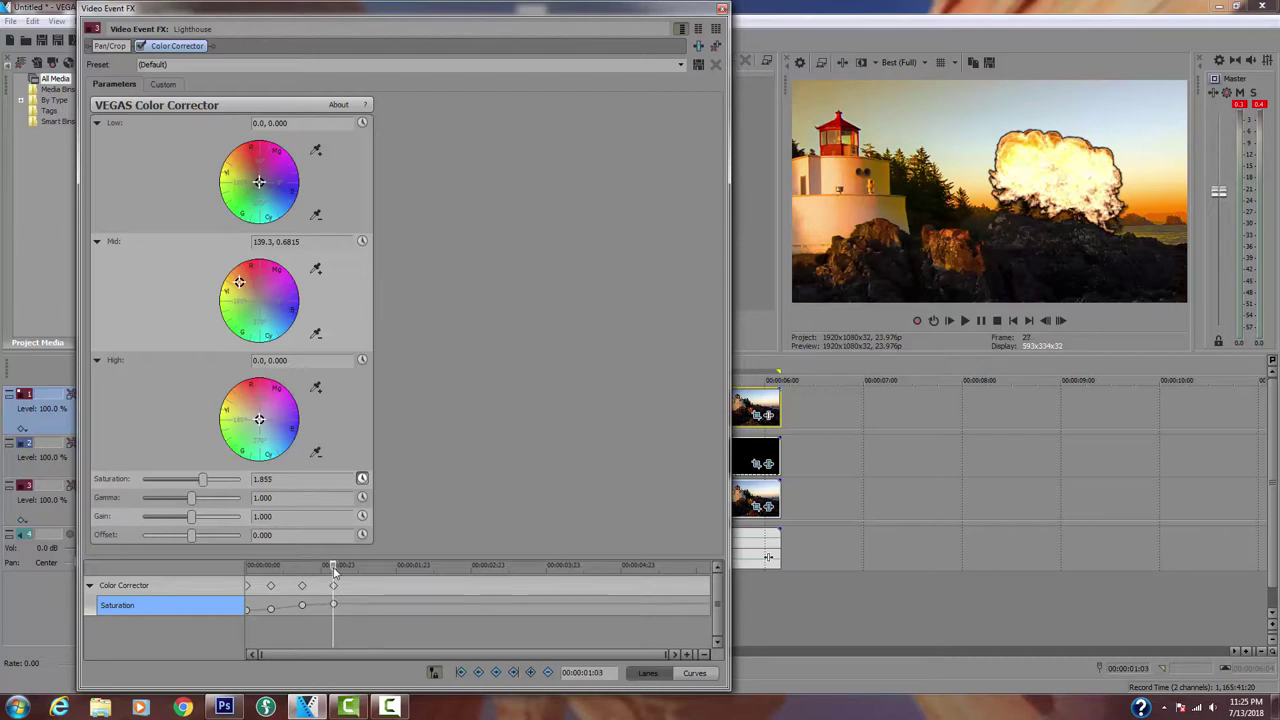
- Lower Saturation with keyframes at frame 33 and 1.122 at 00:00:02:07
drag(333, 566, 391, 578)
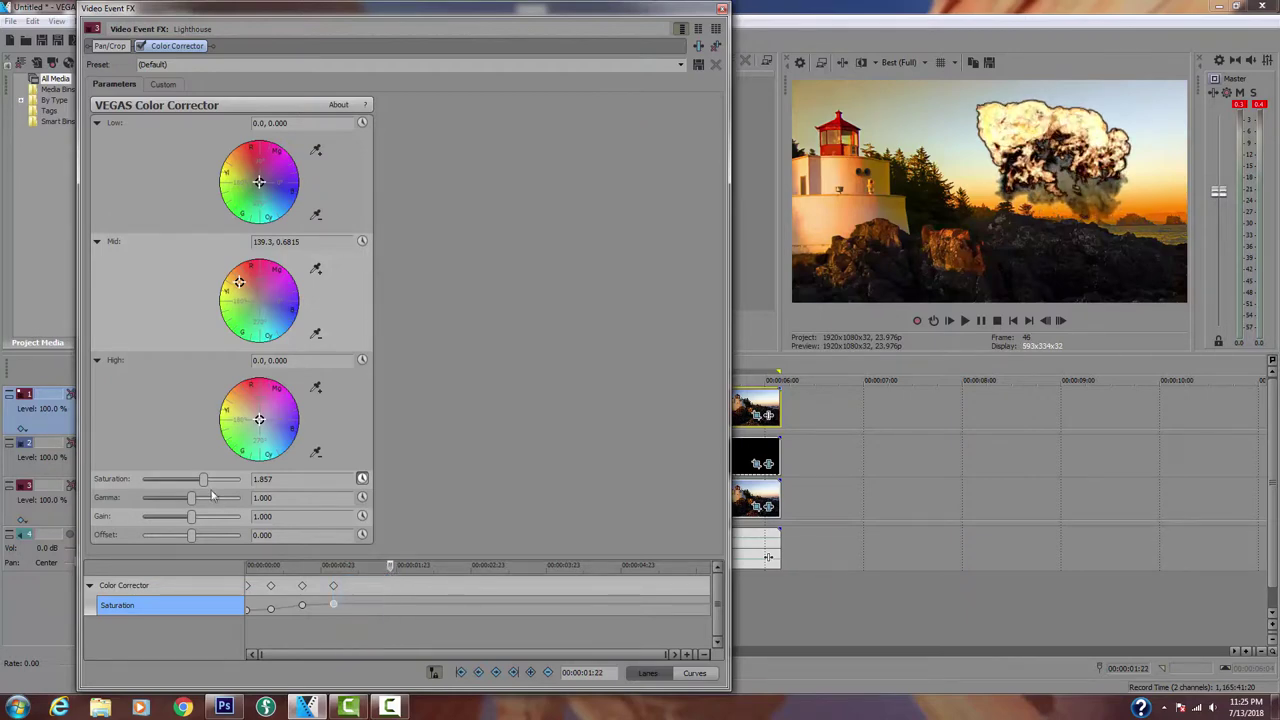
drag(205, 485, 202, 485)
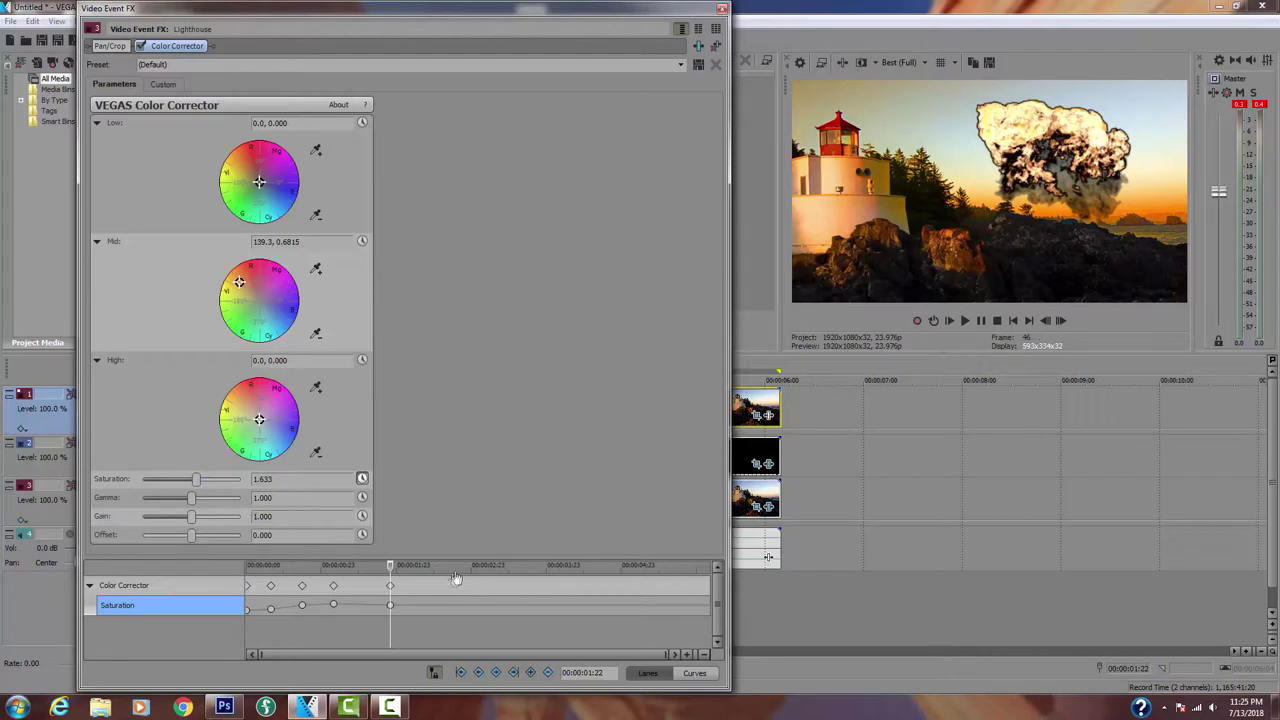
drag(392, 567, 418, 567)
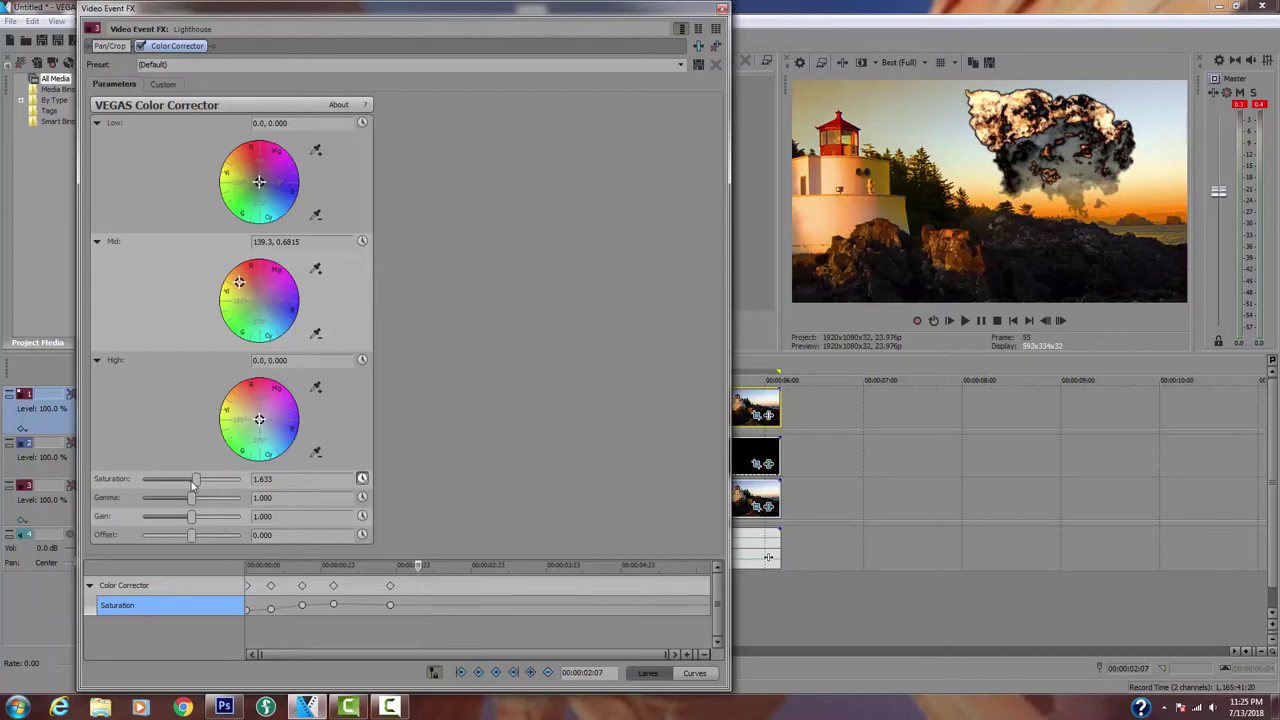
drag(198, 484, 176, 483)
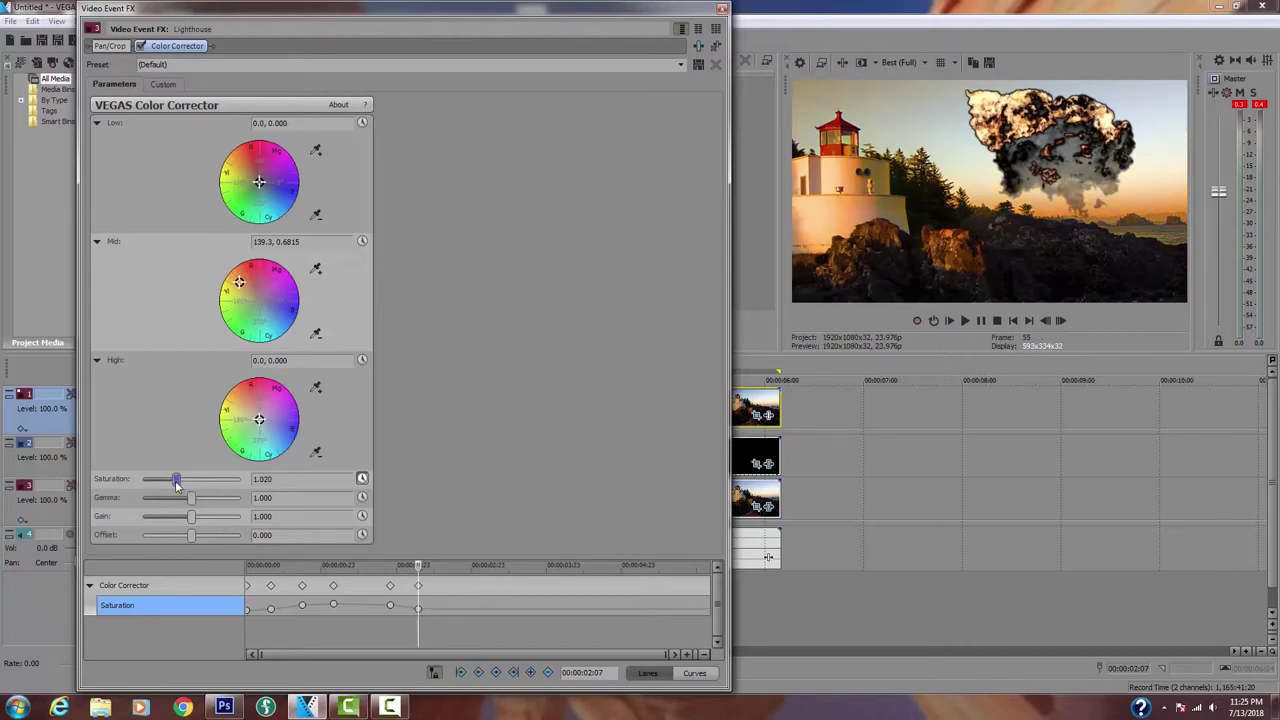
- Key Saturation at 0.755 later on, scrub through the pulse, and close the FX window
drag(418, 567, 468, 568)
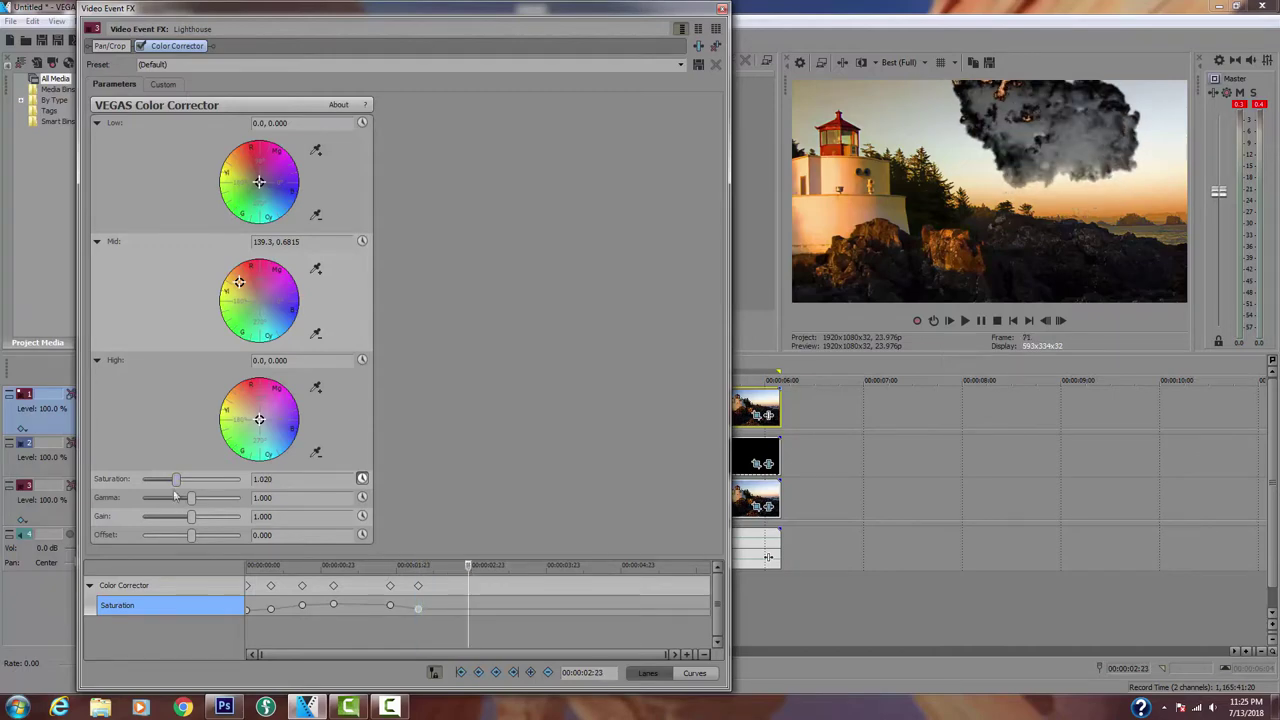
drag(176, 480, 167, 482)
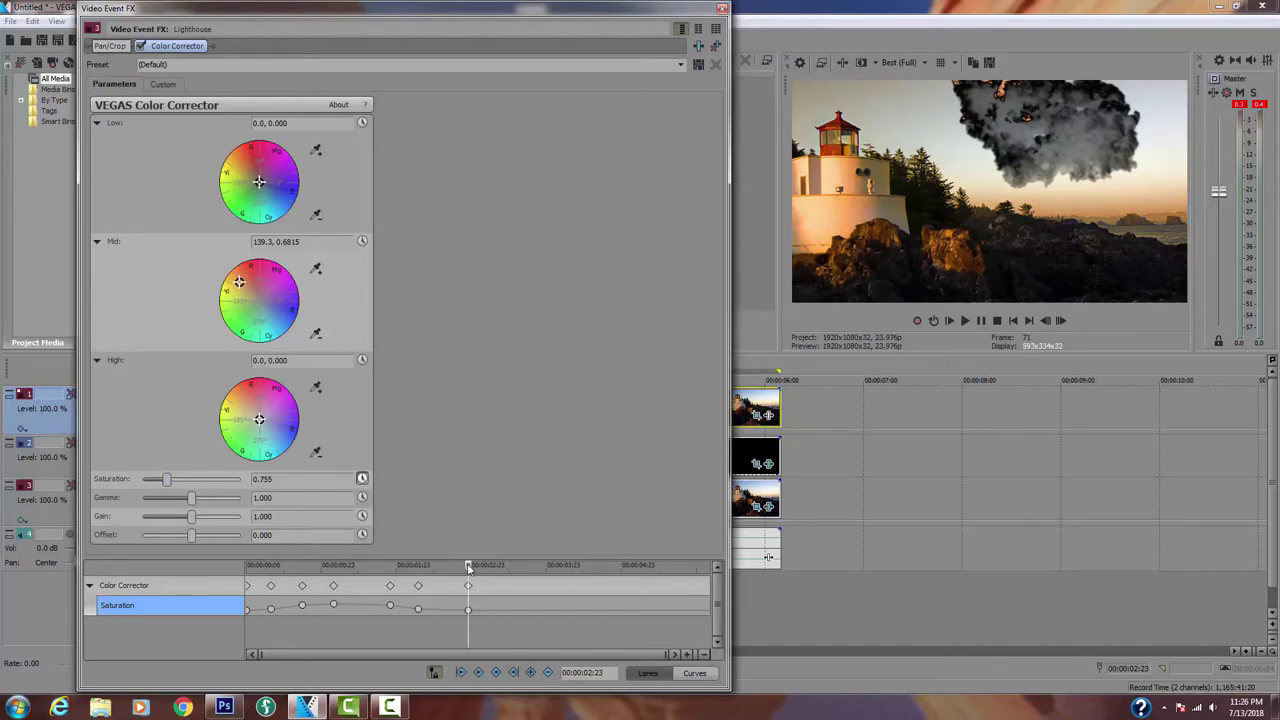
drag(468, 566, 246, 552)
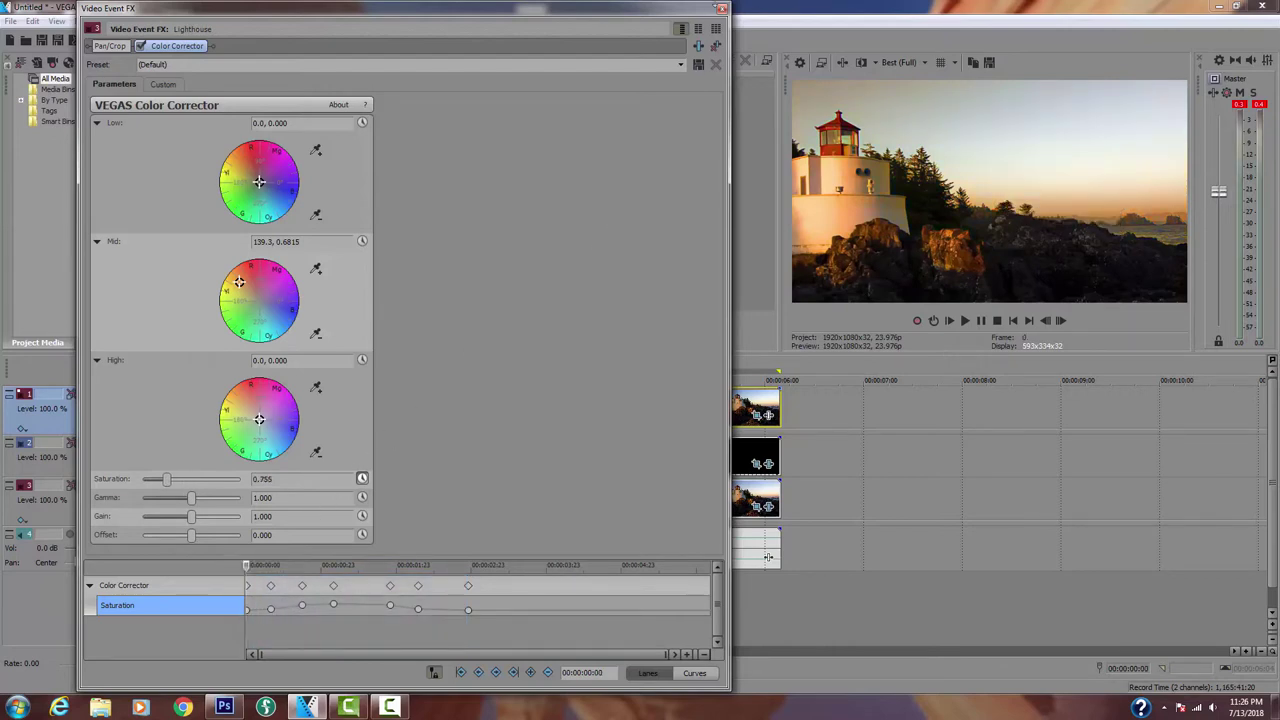
click(722, 9)
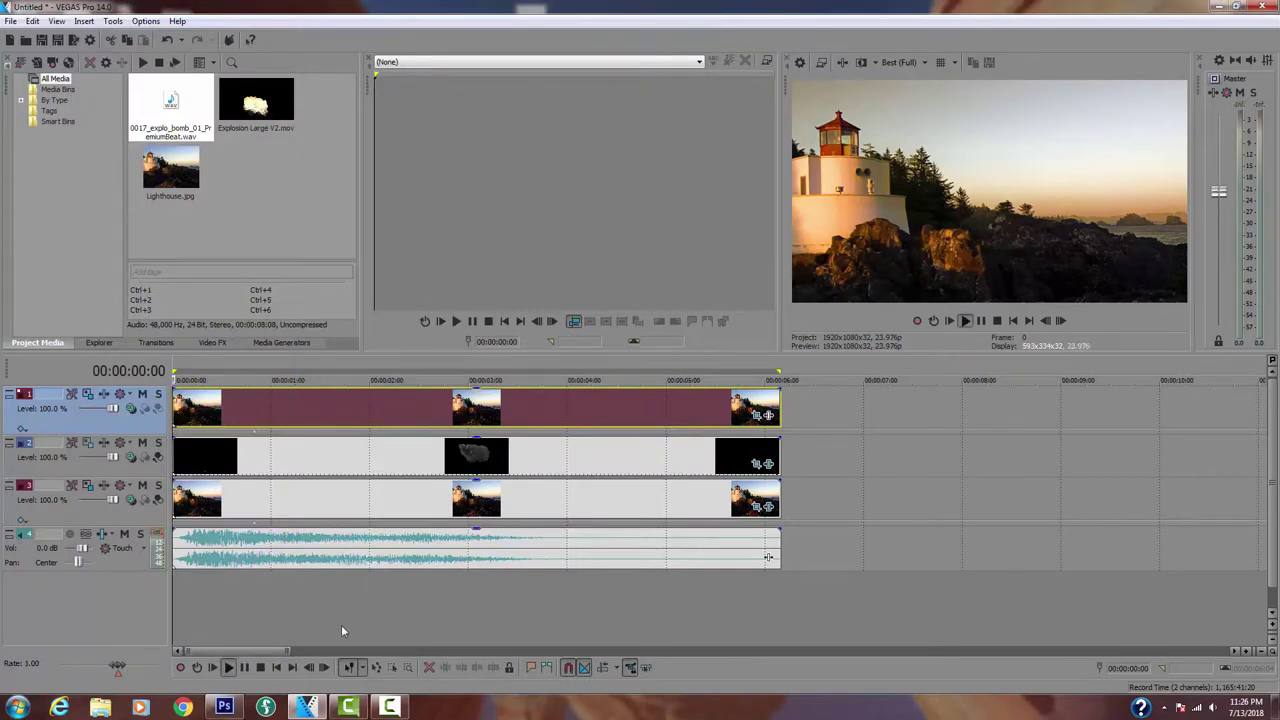
- Play back the composite, then add VEGAS Color Curves to the Lighthouse clip's FX chain
key(space)
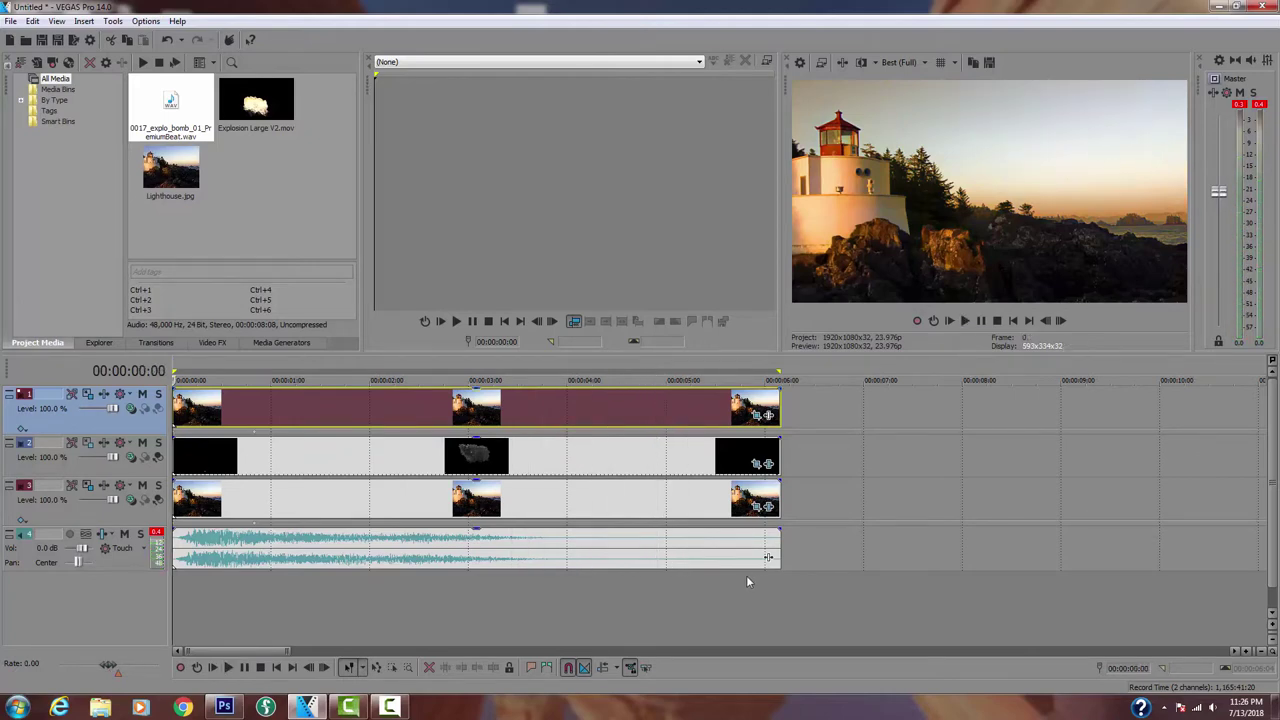
click(768, 507)
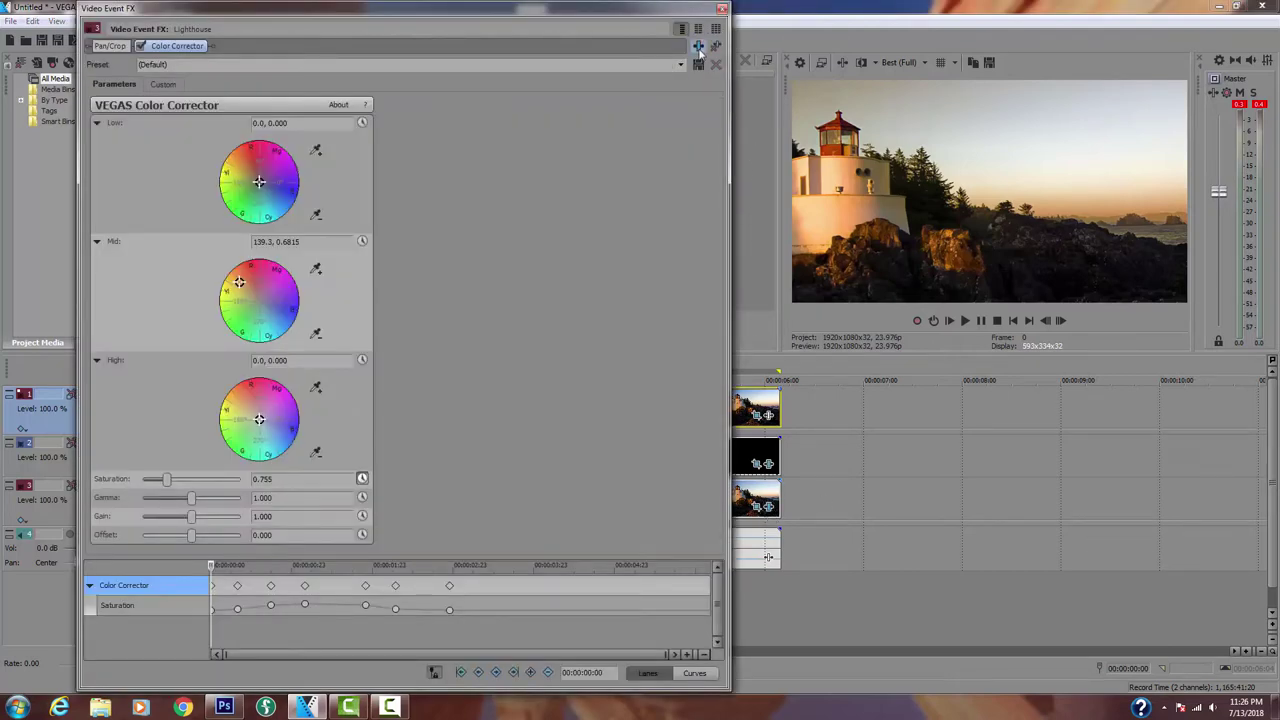
click(699, 48)
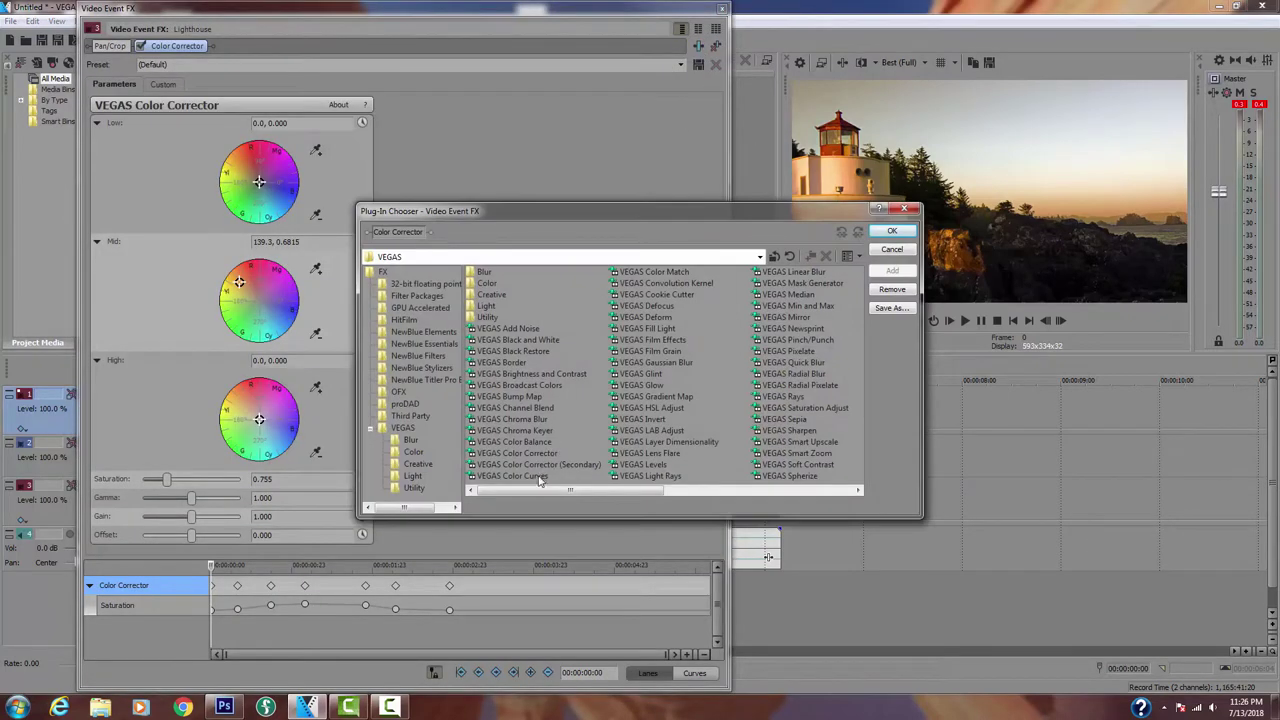
click(512, 476)
click(891, 271)
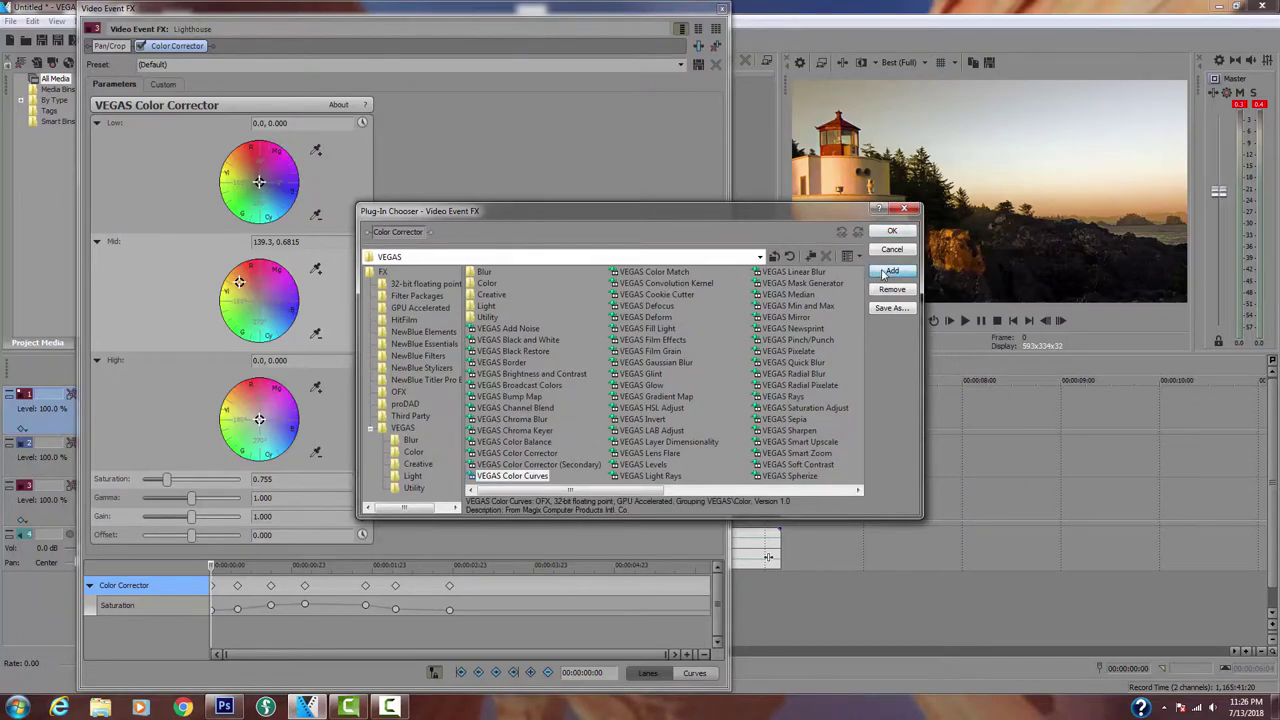
click(892, 231)
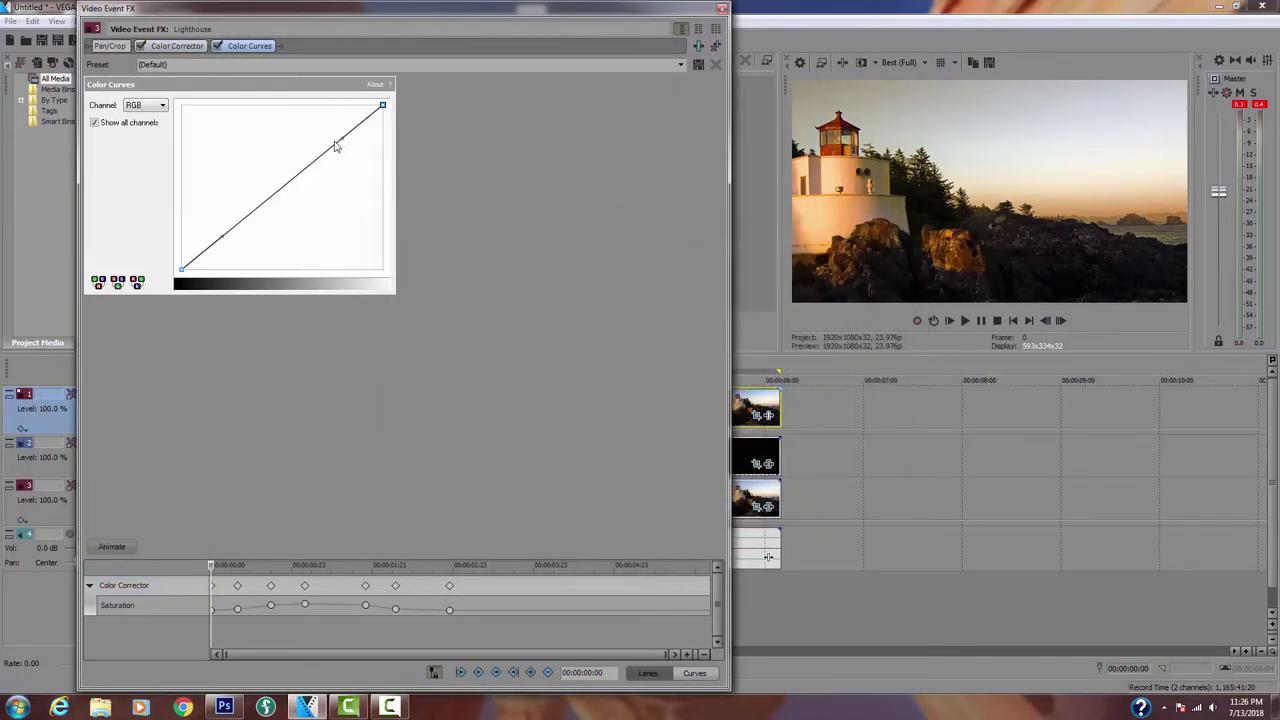
- Bend the Color Curves into an S-curve and start naming it as preset Custom3
drag(336, 143, 325, 117)
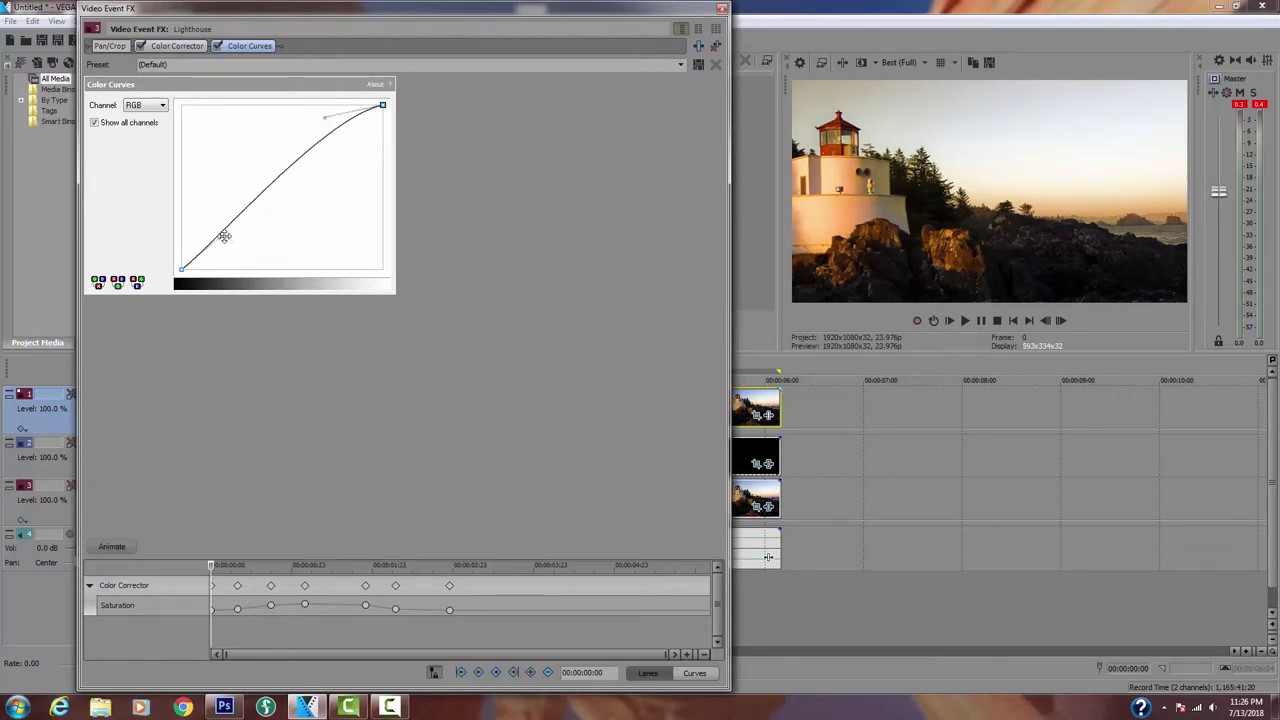
drag(225, 236, 270, 246)
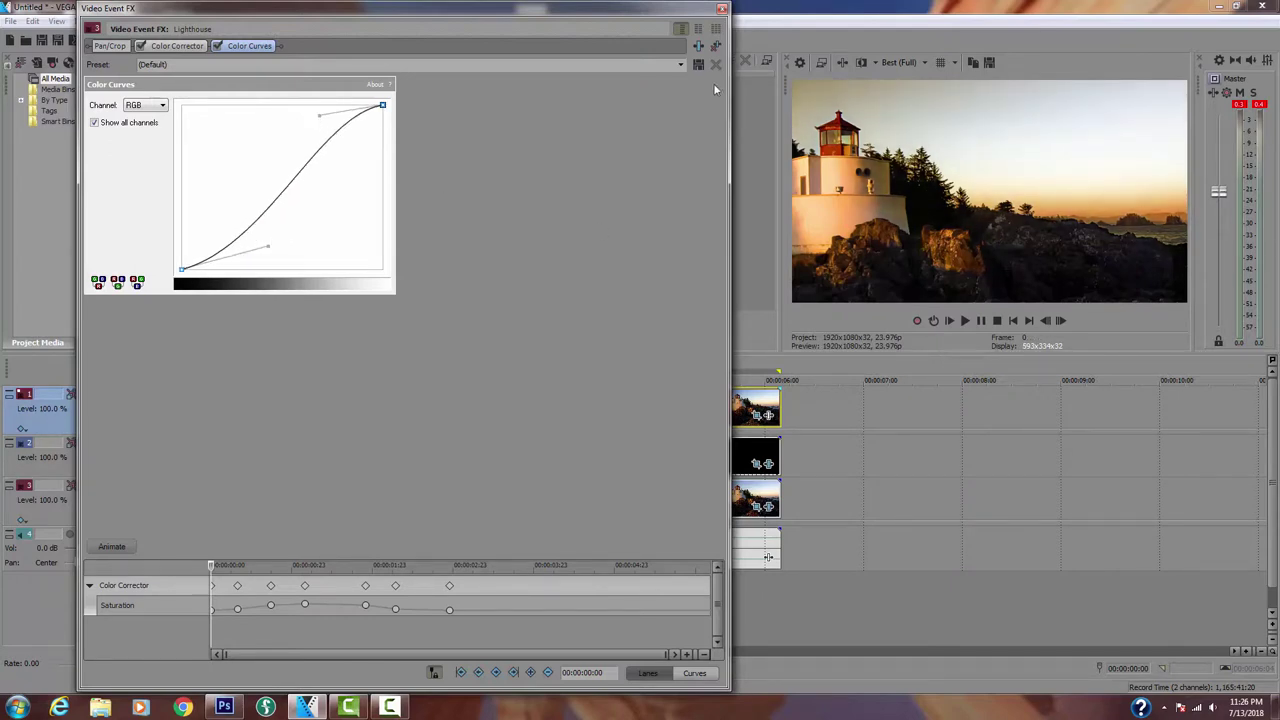
click(181, 64)
text(Custom3)
- Add VEGAS Color Curves to the Explosion Large V2 clip with the Custom3 preset applied
click(721, 8)
click(768, 464)
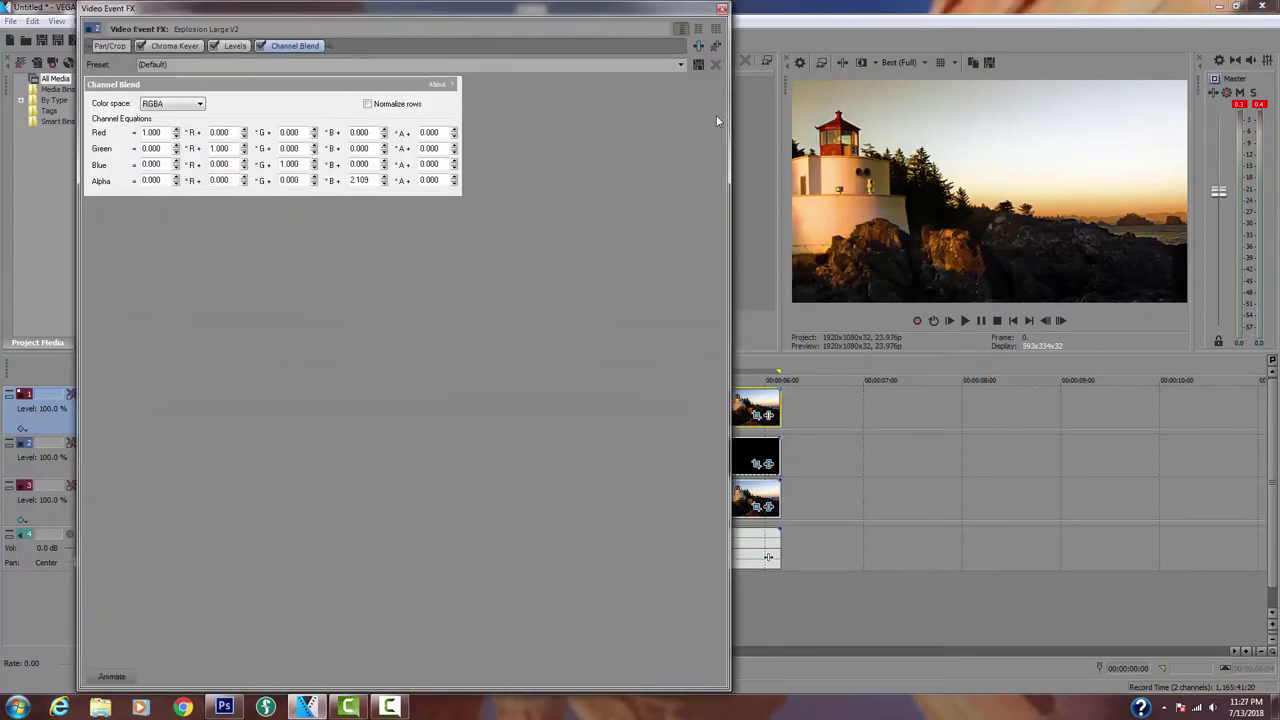
click(699, 50)
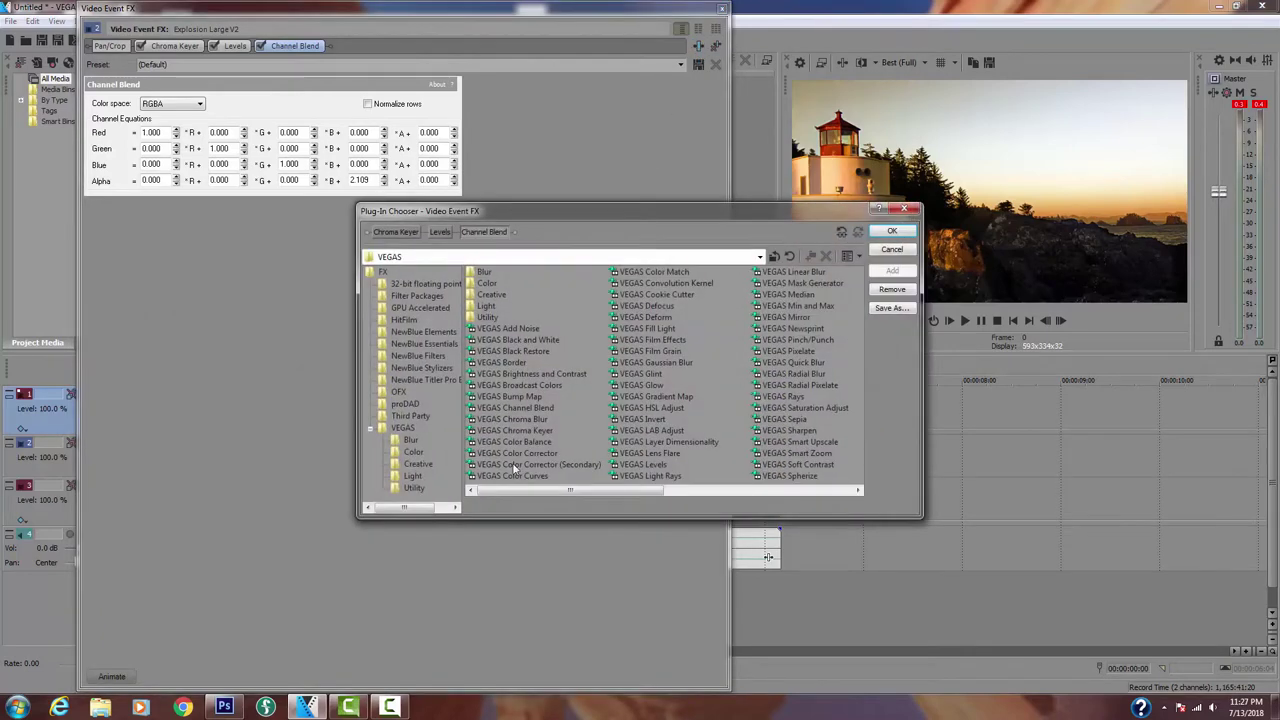
click(518, 477)
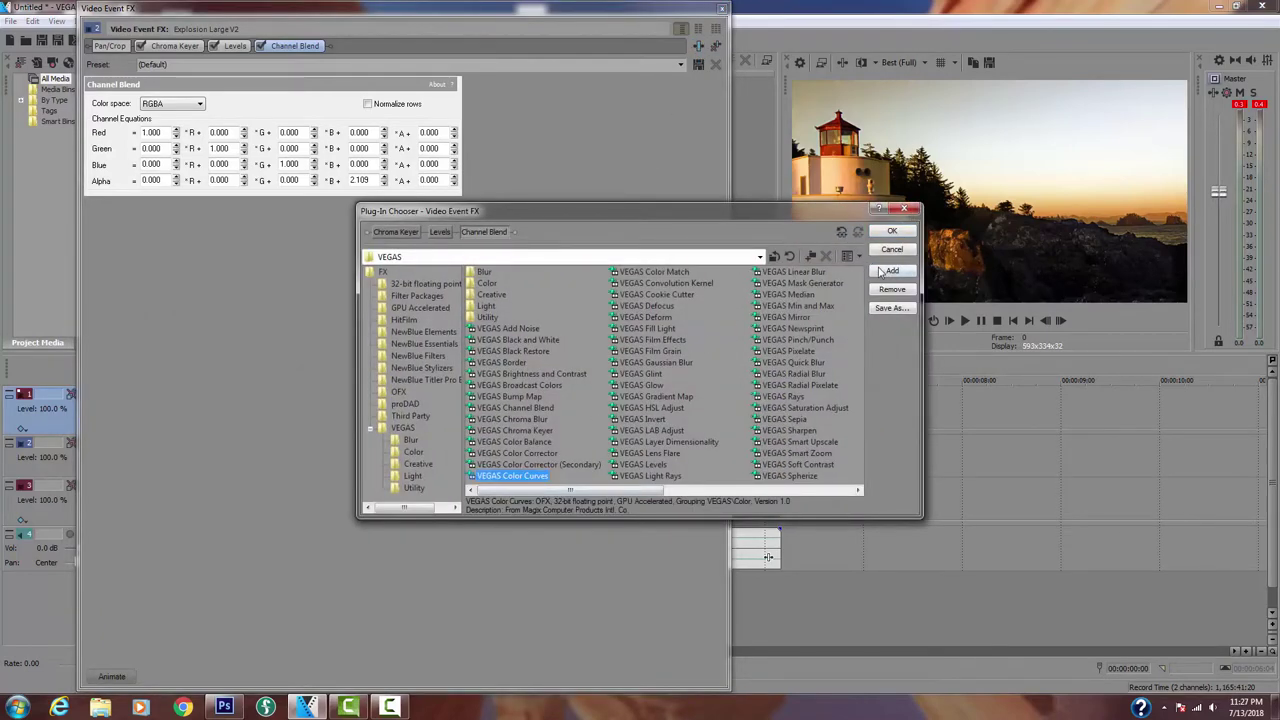
click(880, 270)
click(890, 232)
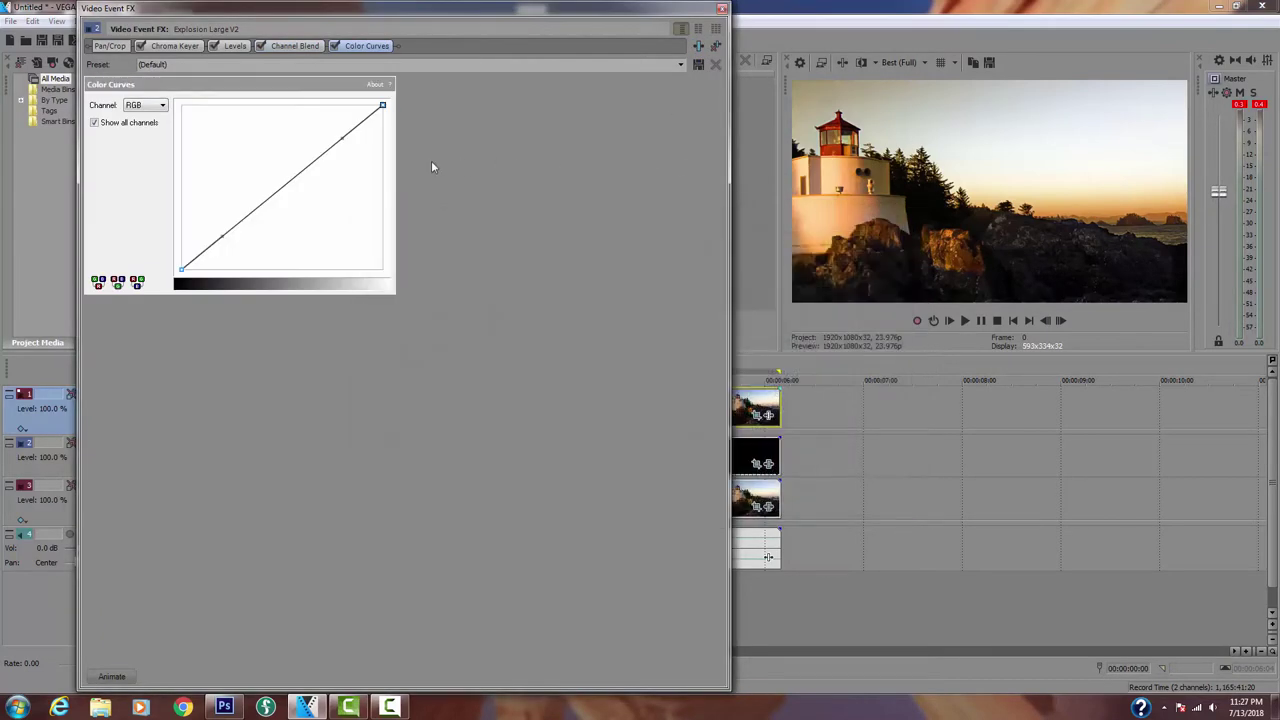
click(681, 65)
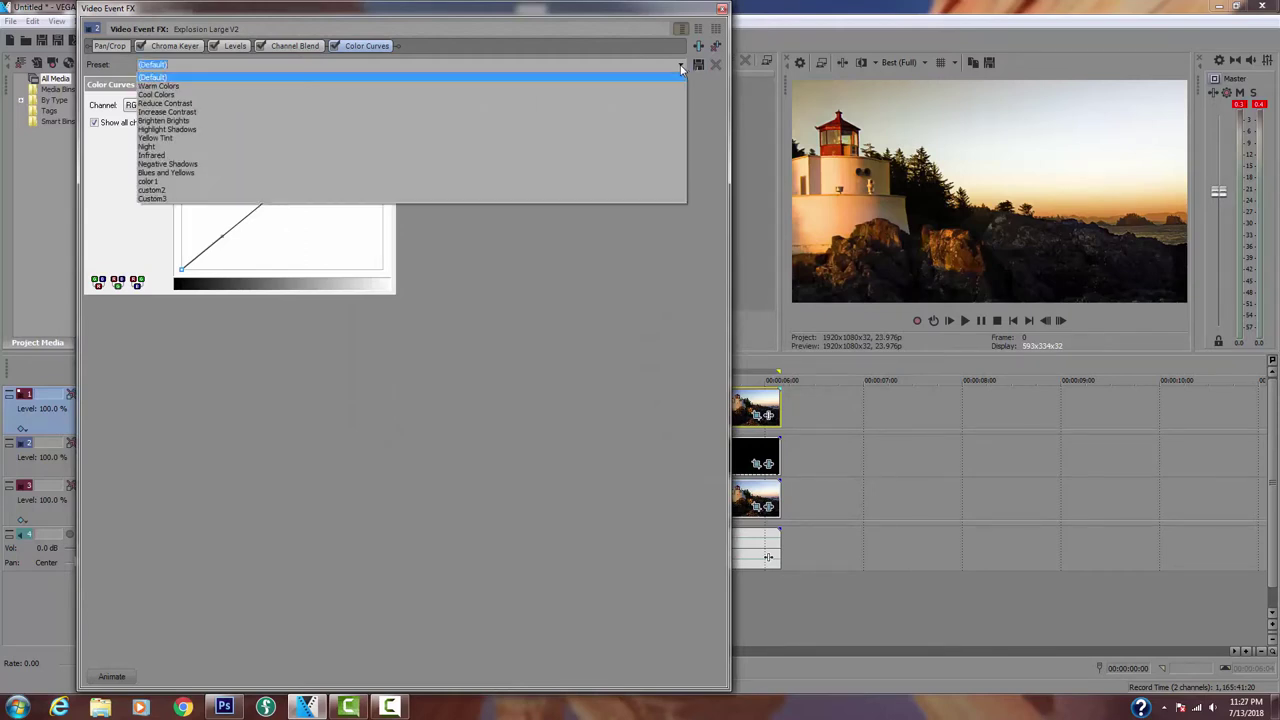
click(290, 199)
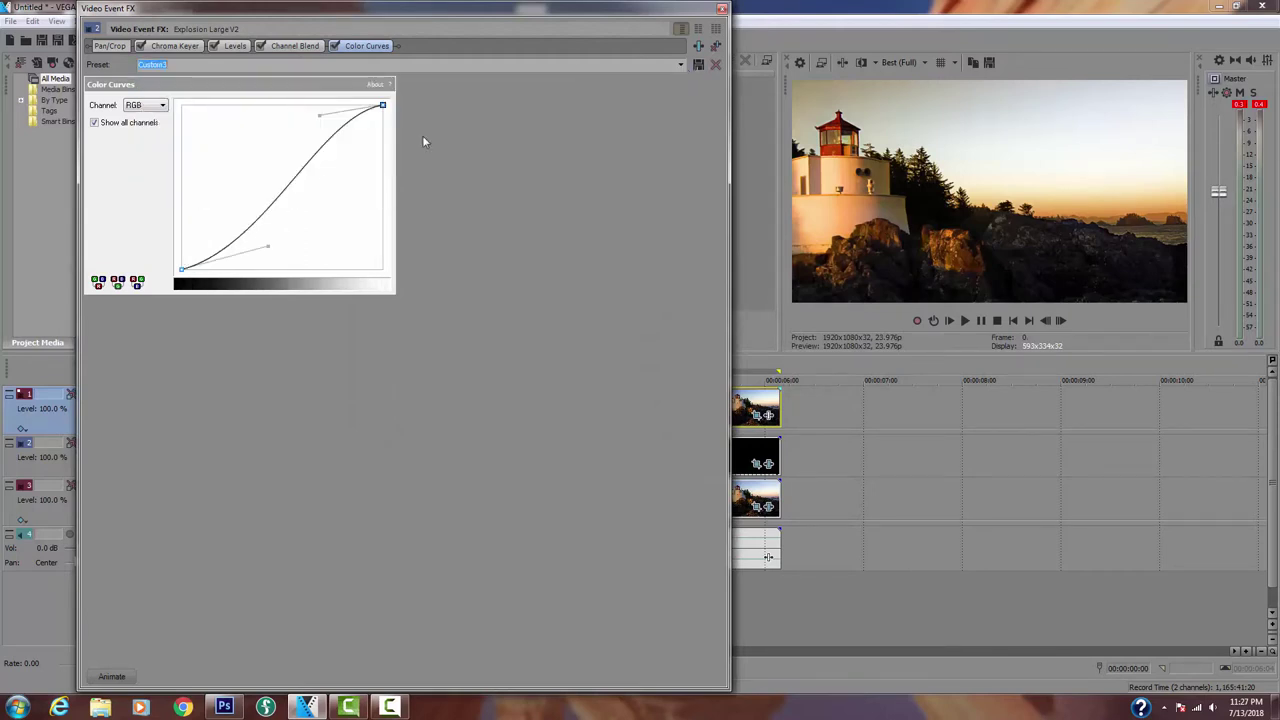
click(722, 10)
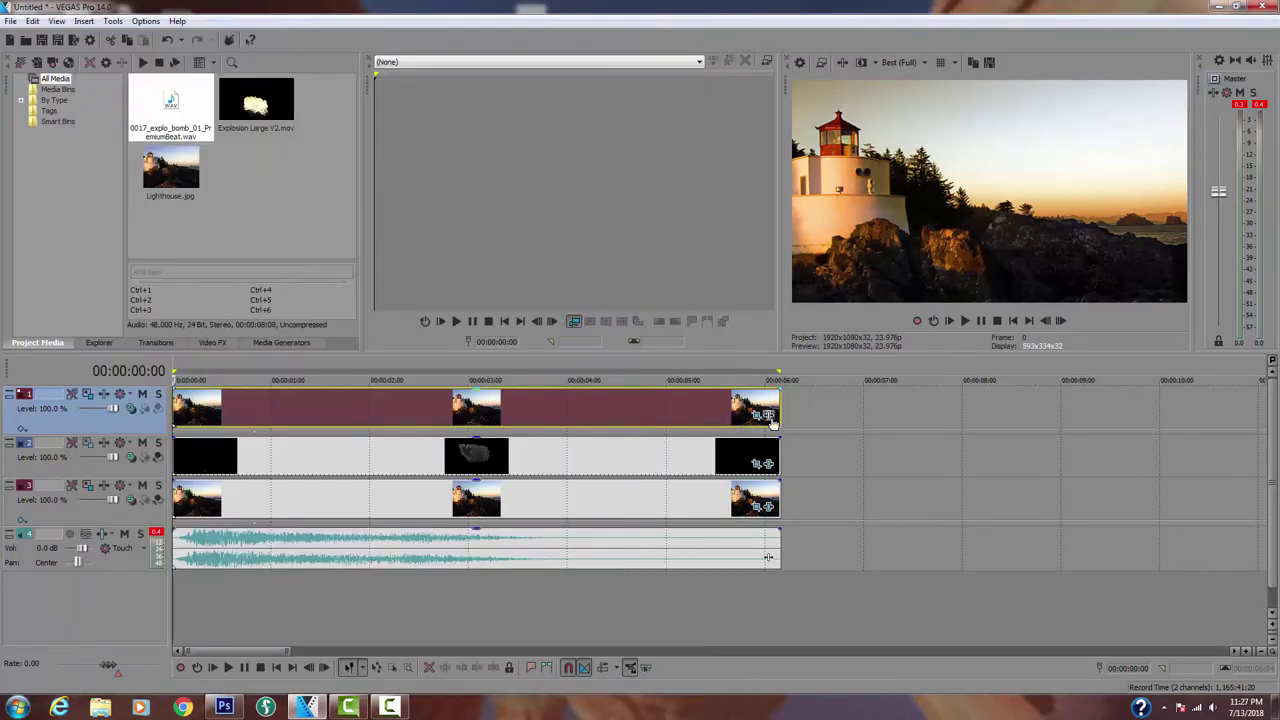
- Add VEGAS Color Curves with the Custom3 preset to the top Lighthouse clip
click(770, 418)
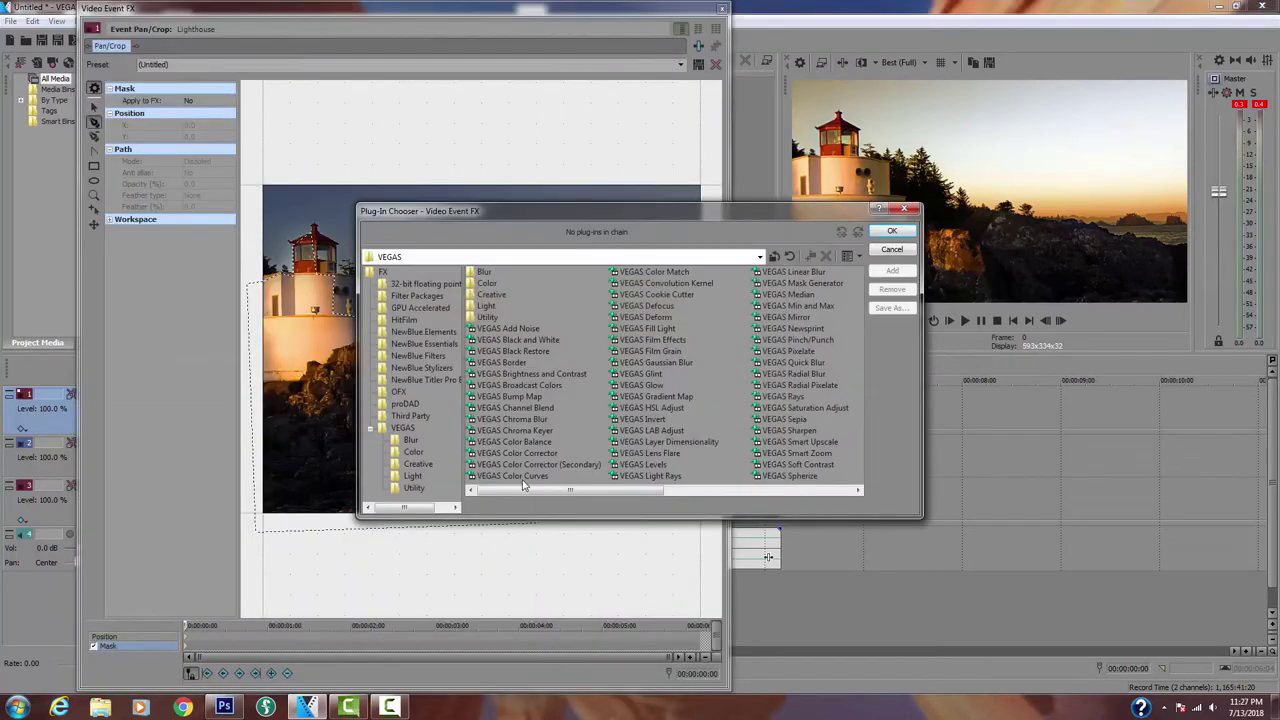
click(522, 477)
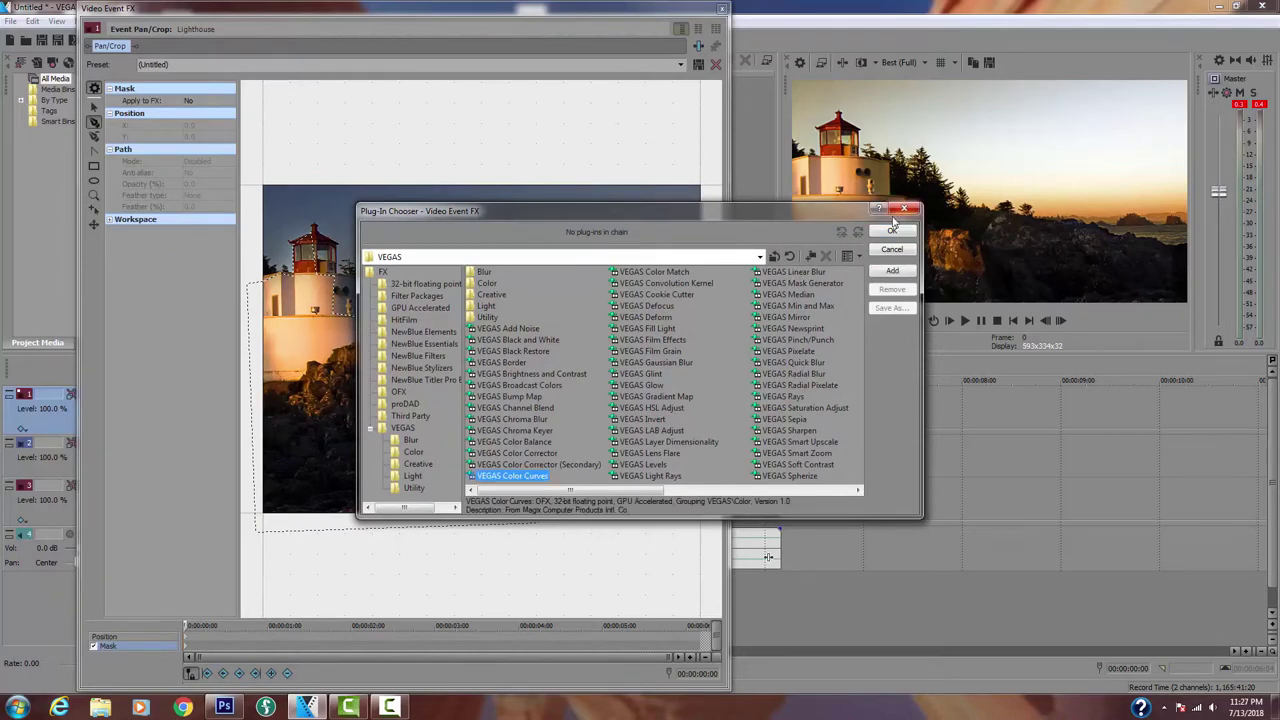
click(892, 270)
click(893, 232)
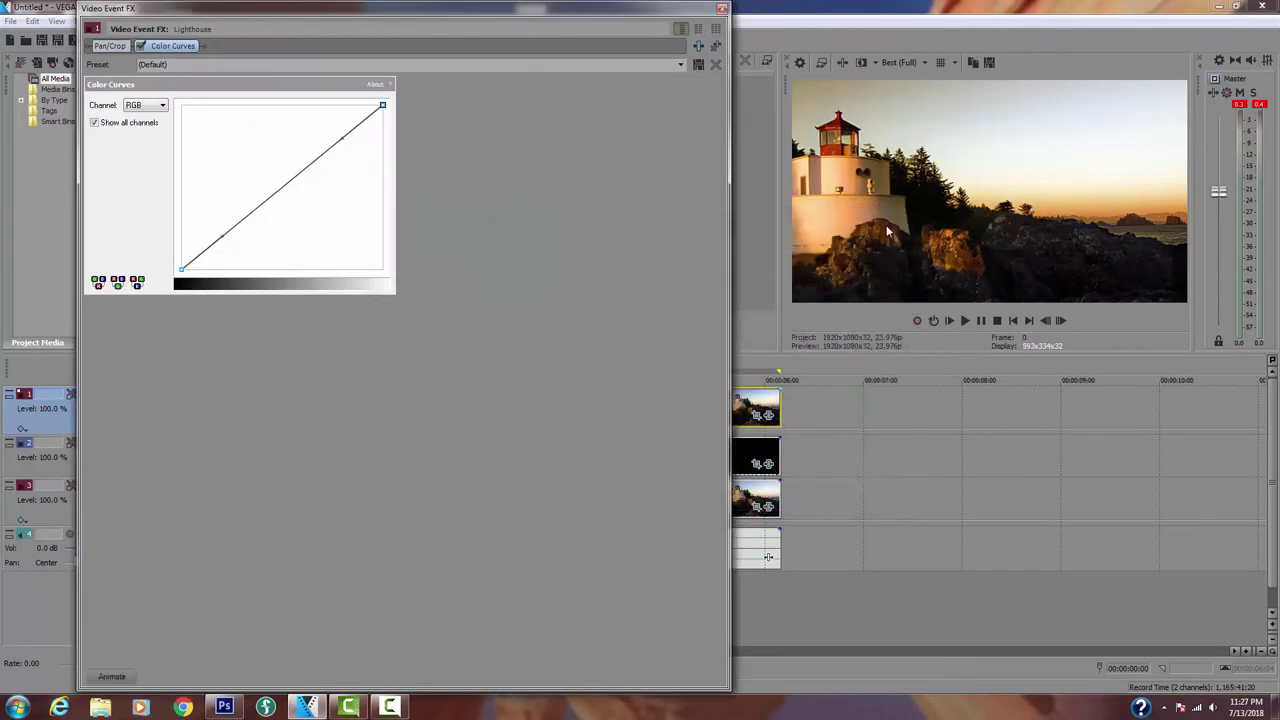
click(680, 66)
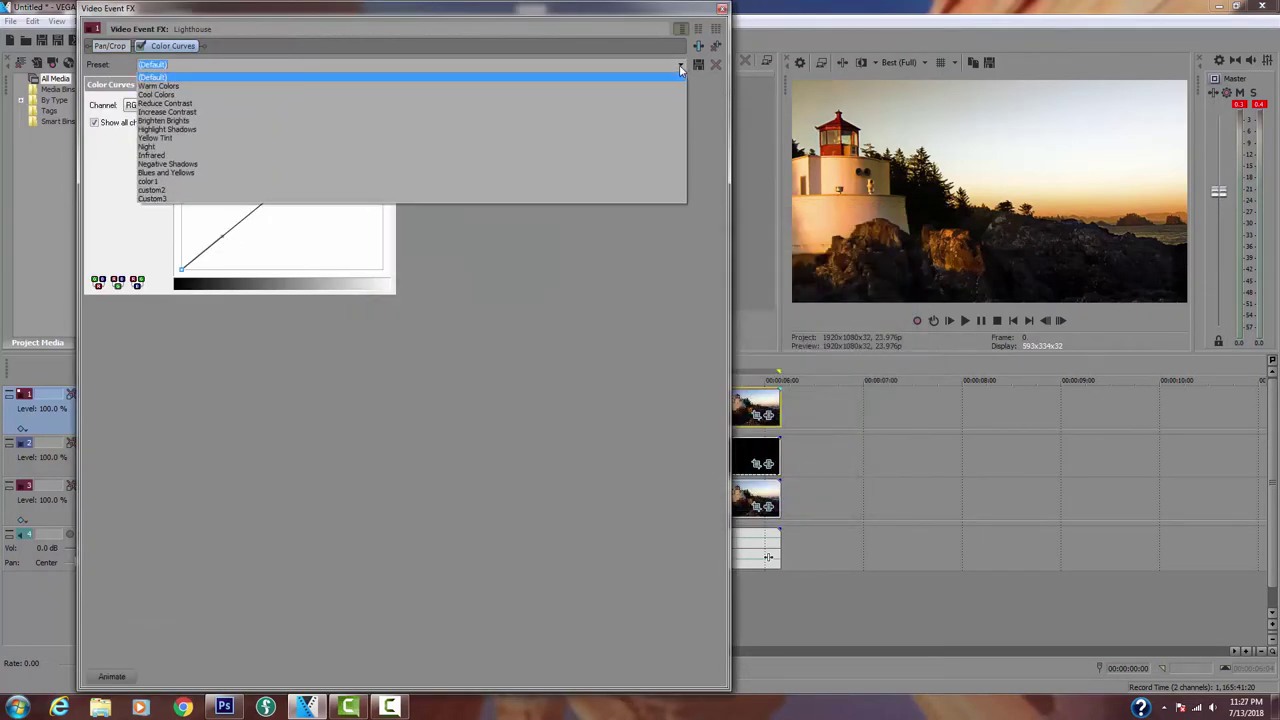
click(224, 200)
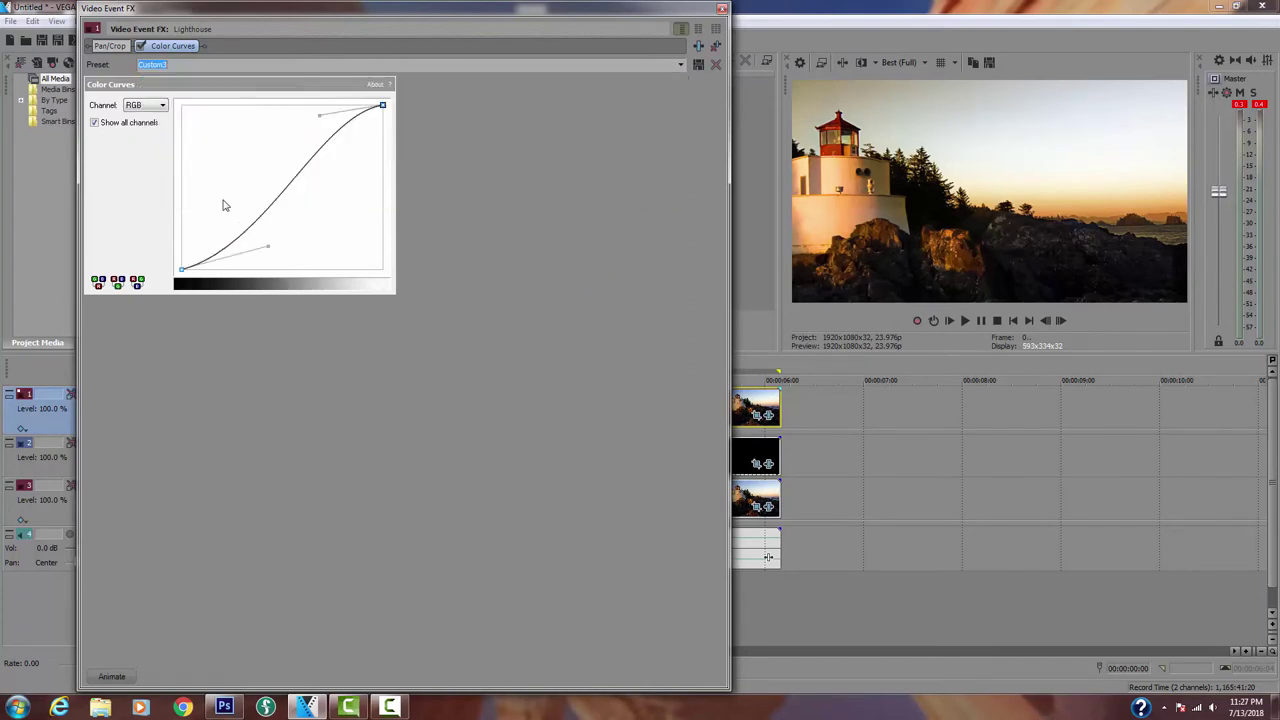
click(722, 10)
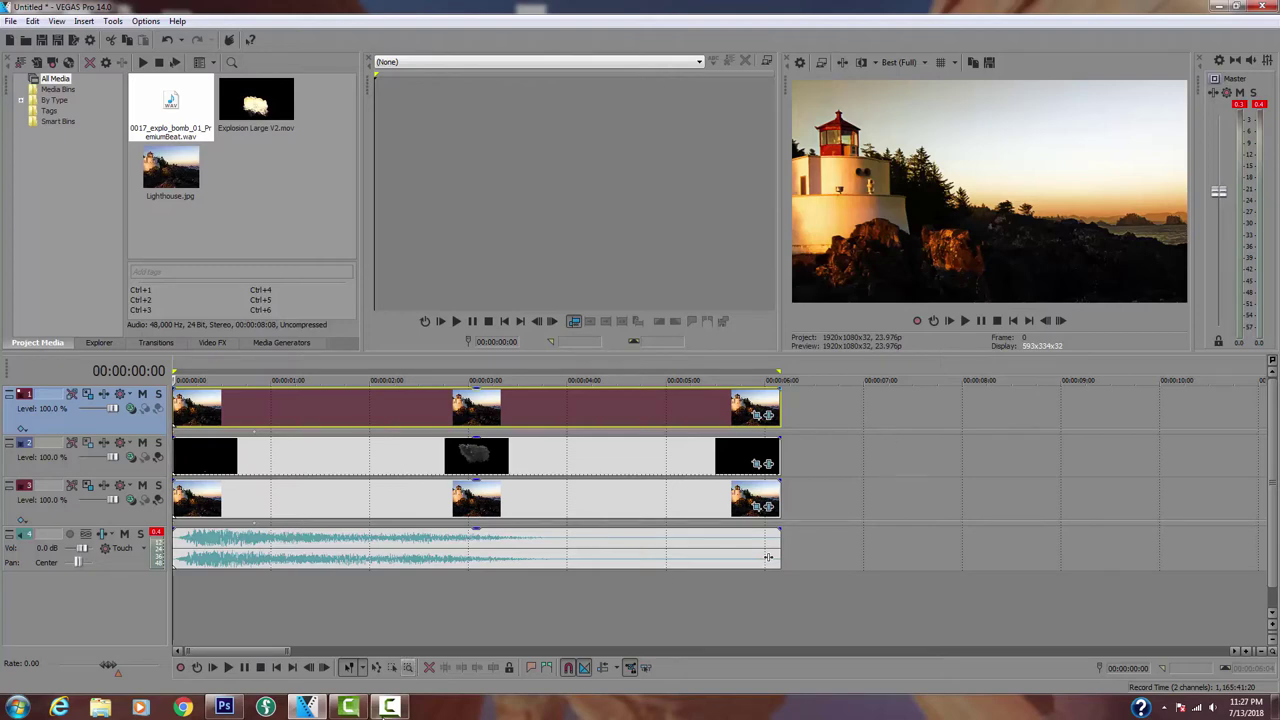
click(387, 708)
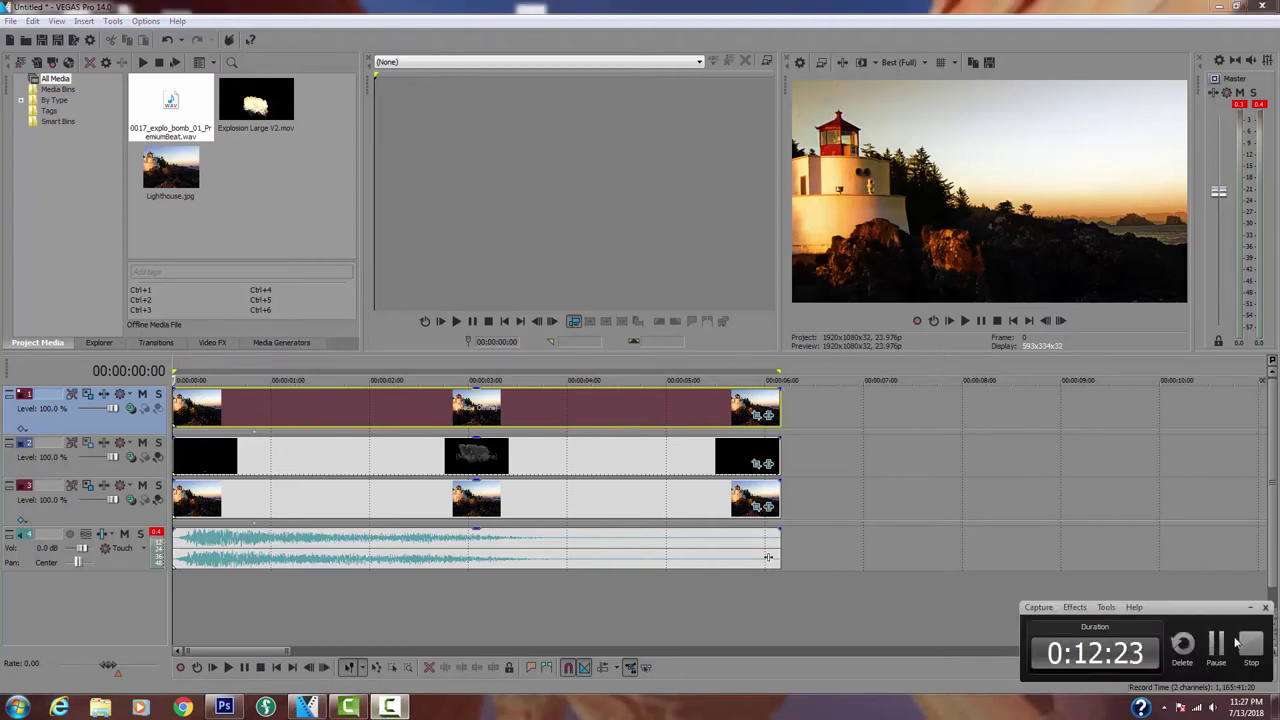